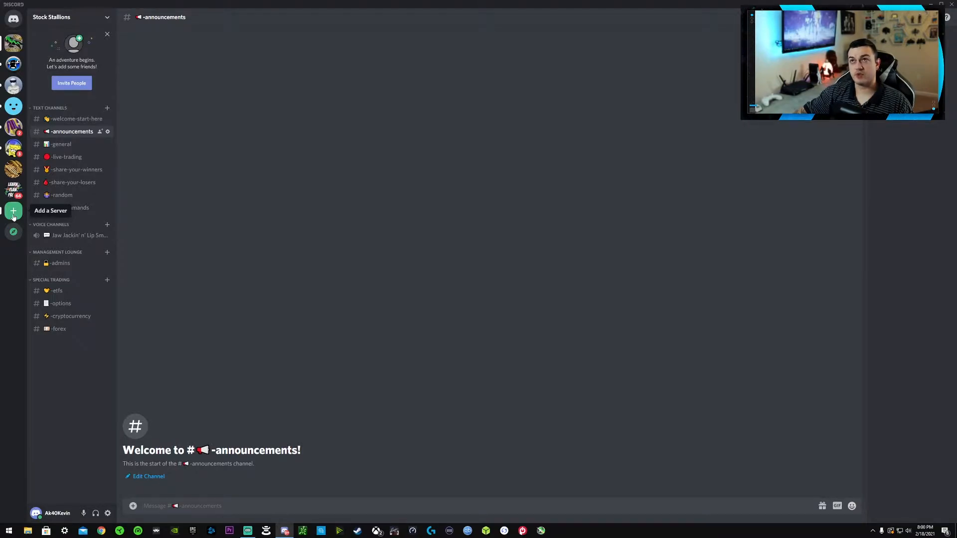
Start creating a new server from scratch, without a template, intended for a club or community
left_click(13, 211)
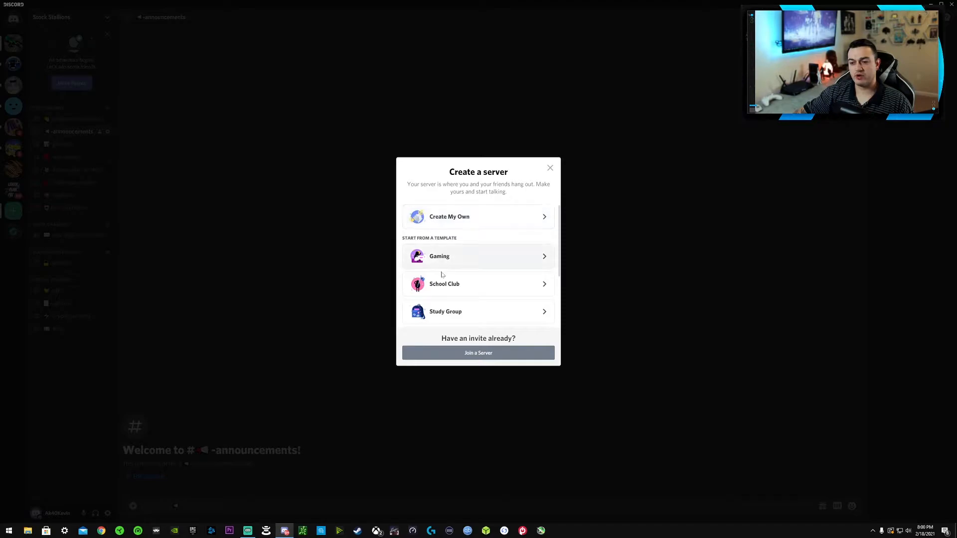
scroll(441, 269, "down", 3)
scroll(438, 317, "up", 3)
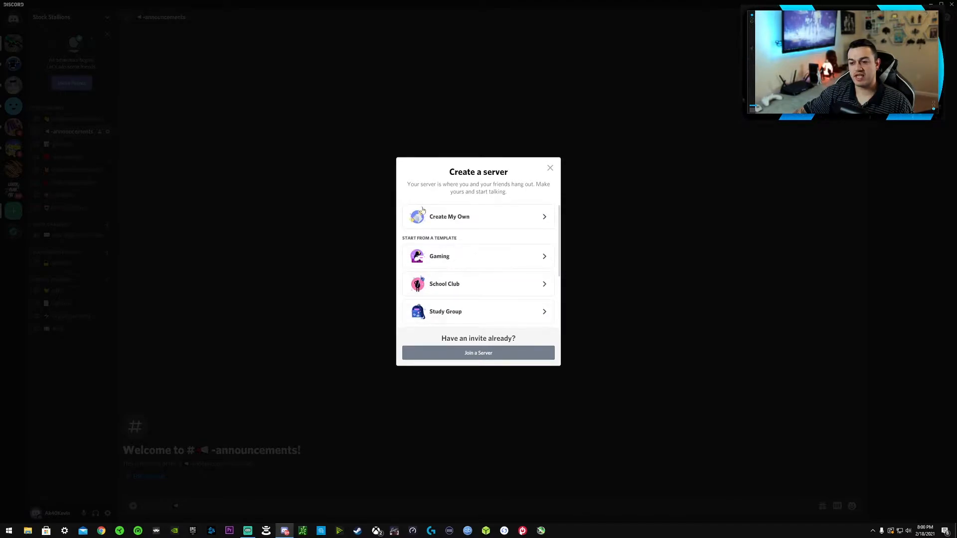
scroll(429, 279, "down", 3)
scroll(432, 311, "up", 3)
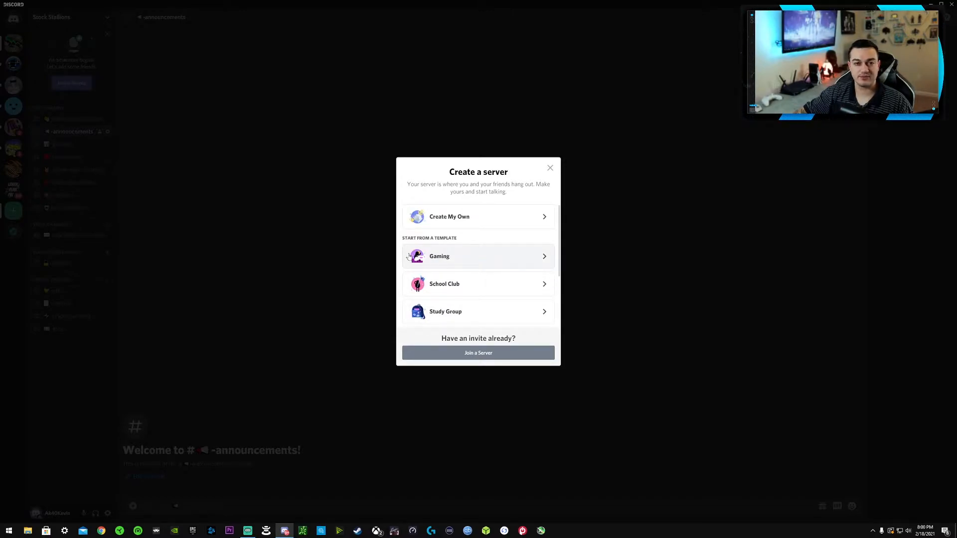
left_click(430, 221)
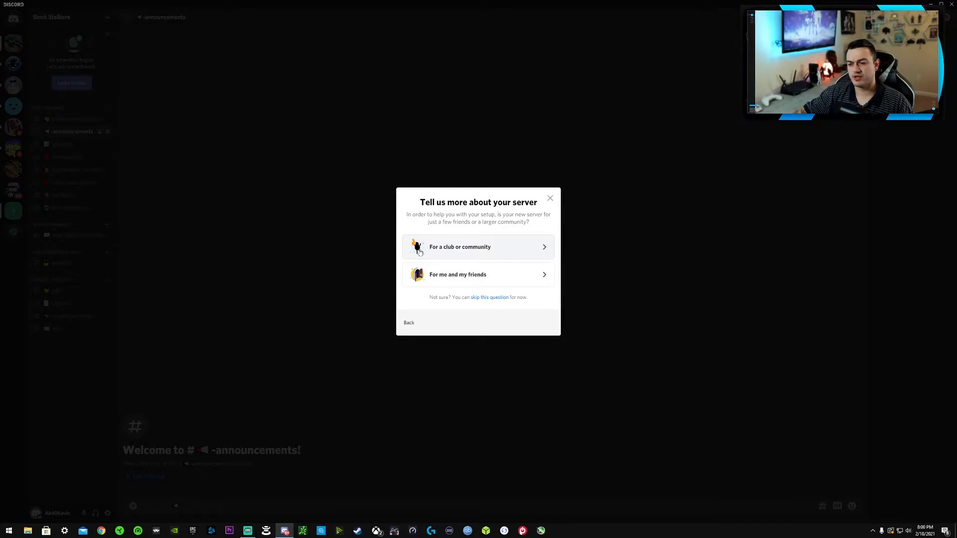
left_click(446, 247)
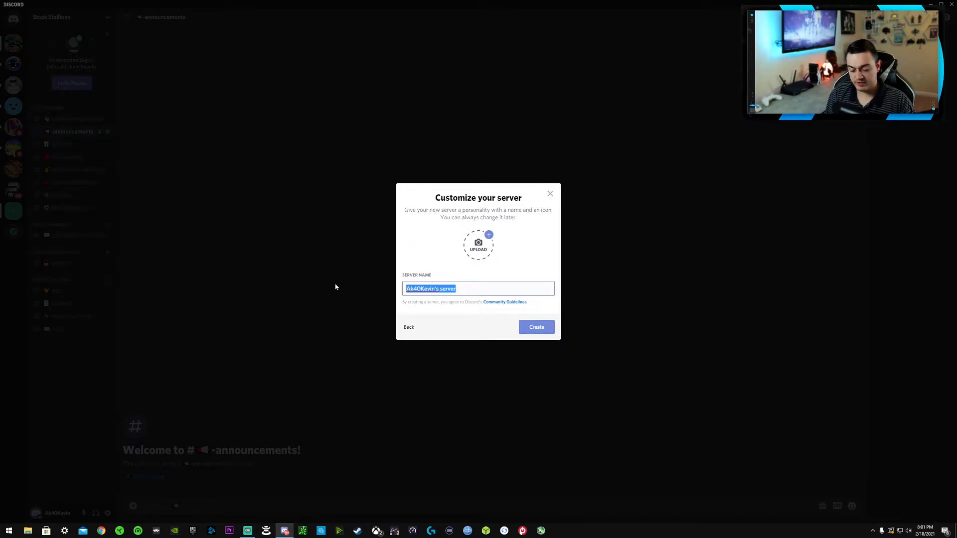
Name the server Gamer Heaven, upload the cartoon face picture as its icon, and create it
type("Gamer ")
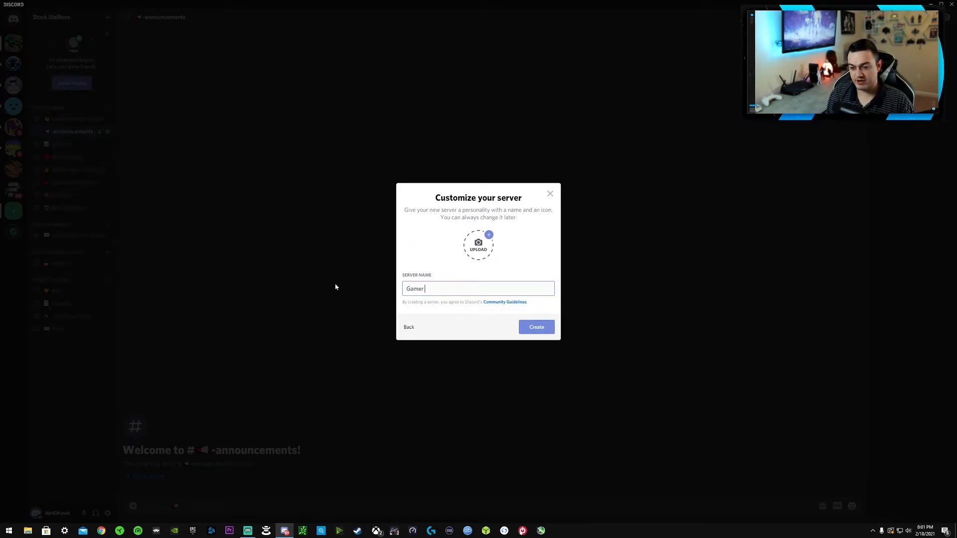
type("Heaven")
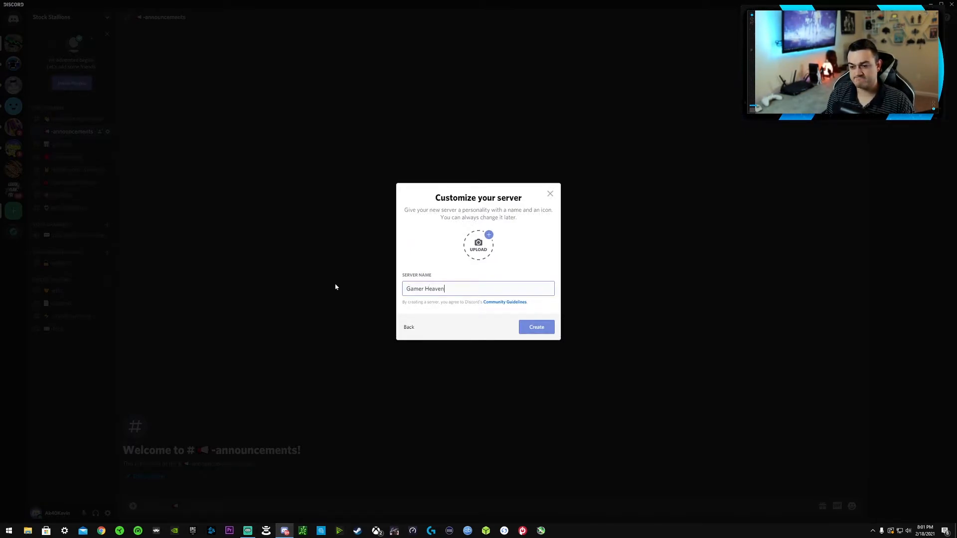
left_click(486, 244)
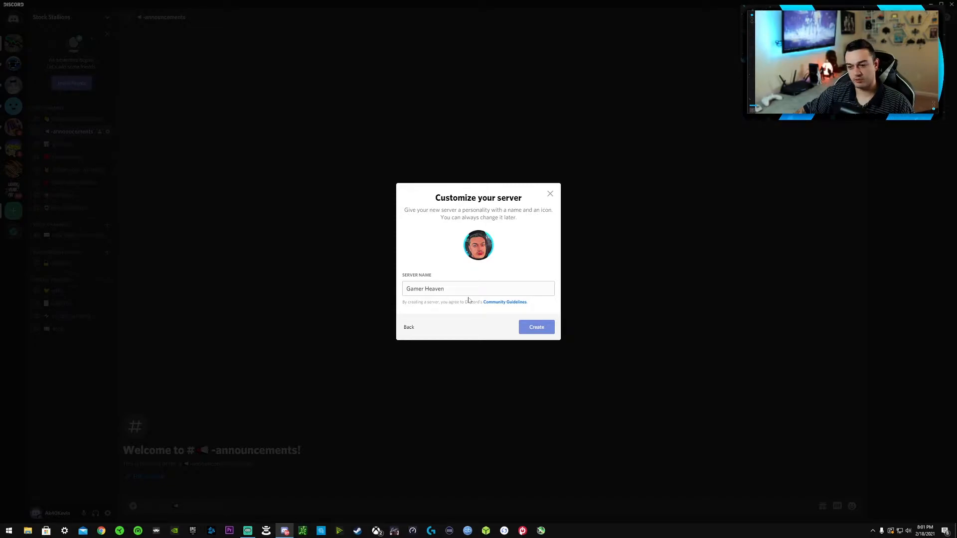
left_click(537, 327)
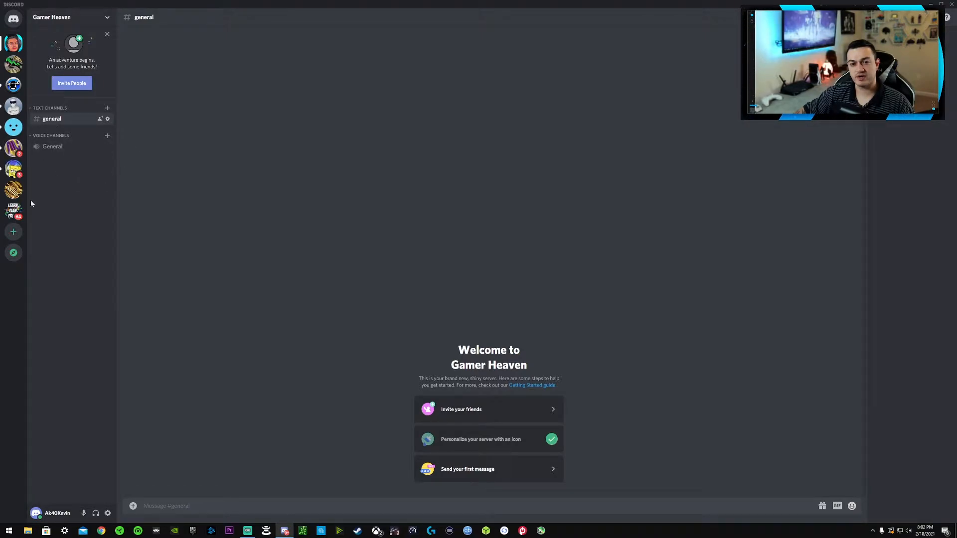
Create a public text channel named welcome-start-here under Text Channels
left_click(107, 109)
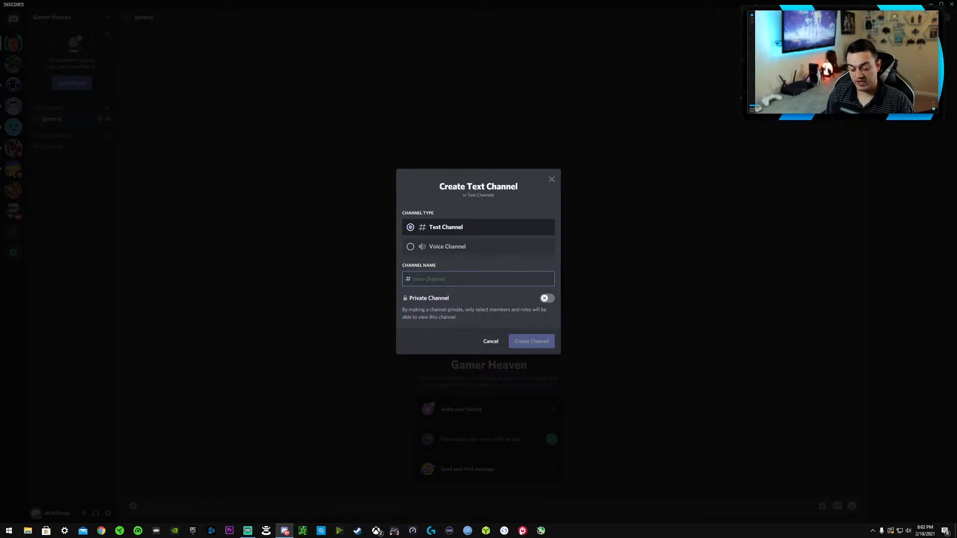
type("welcome")
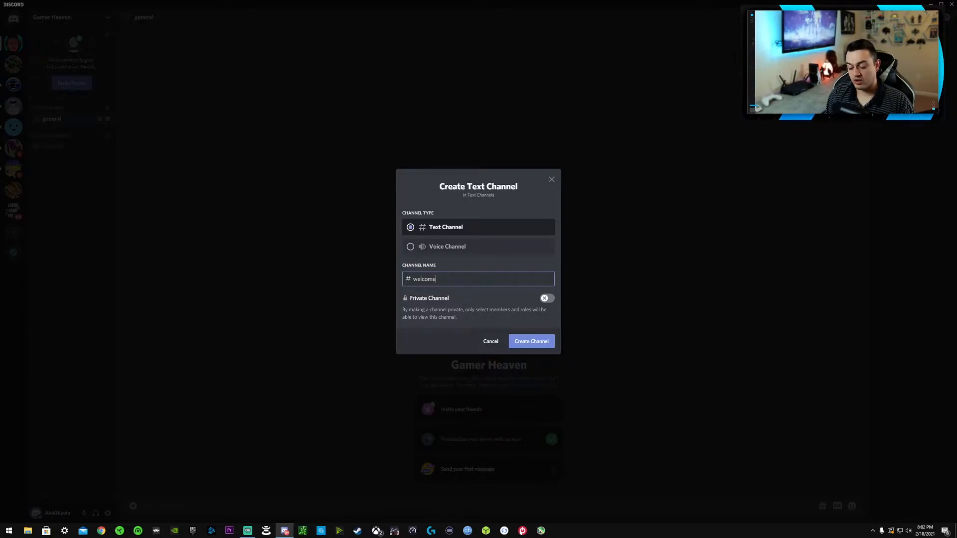
type("-s")
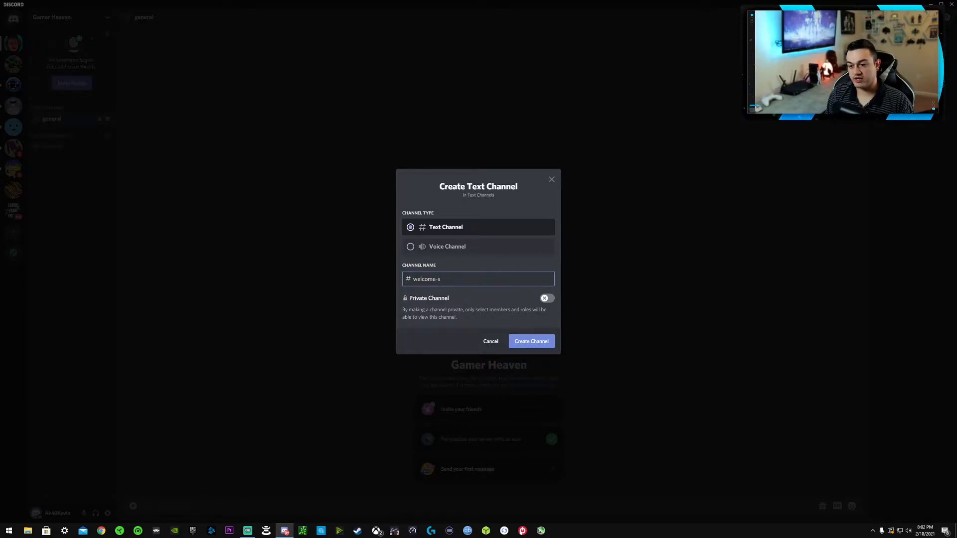
type("tart-here")
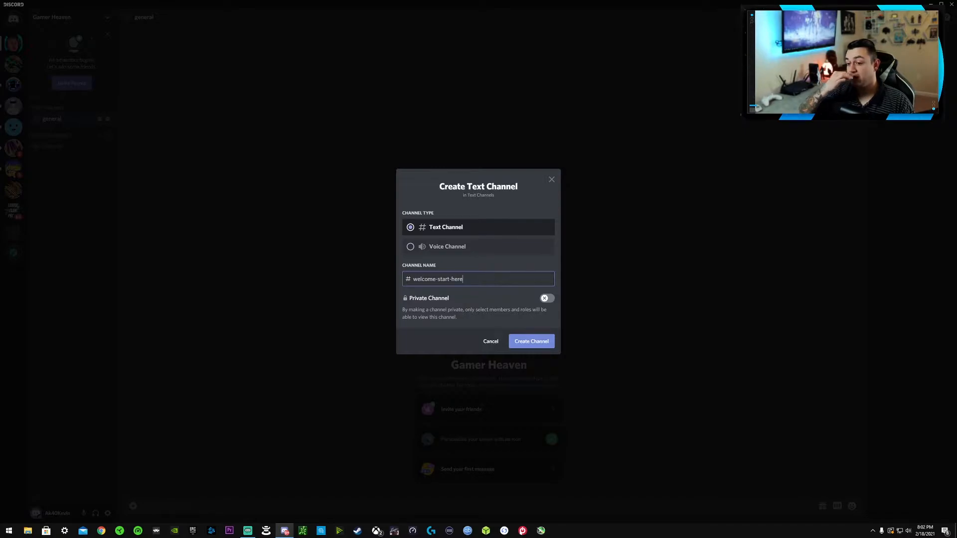
left_click(527, 342)
Create a public text channel named rules under Text Channels
left_click(108, 109)
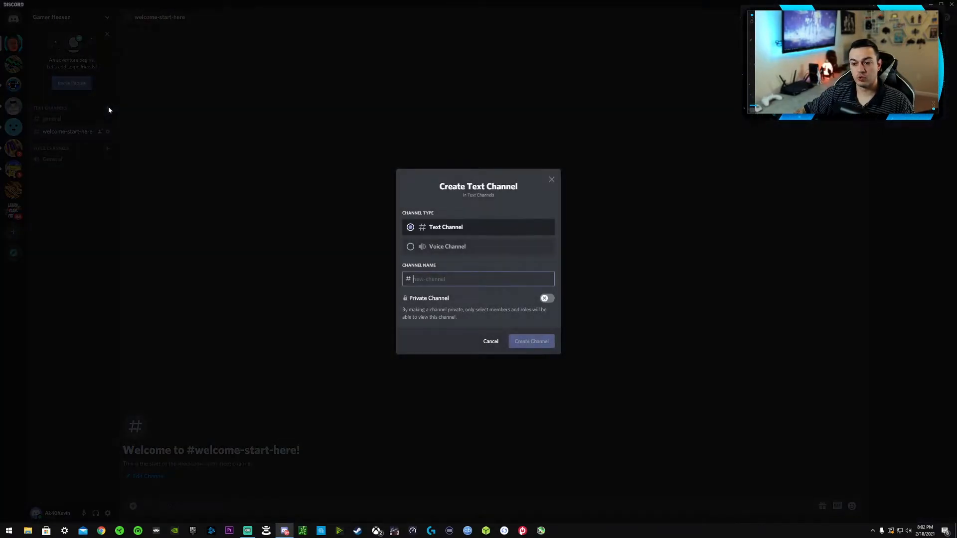
type("rules")
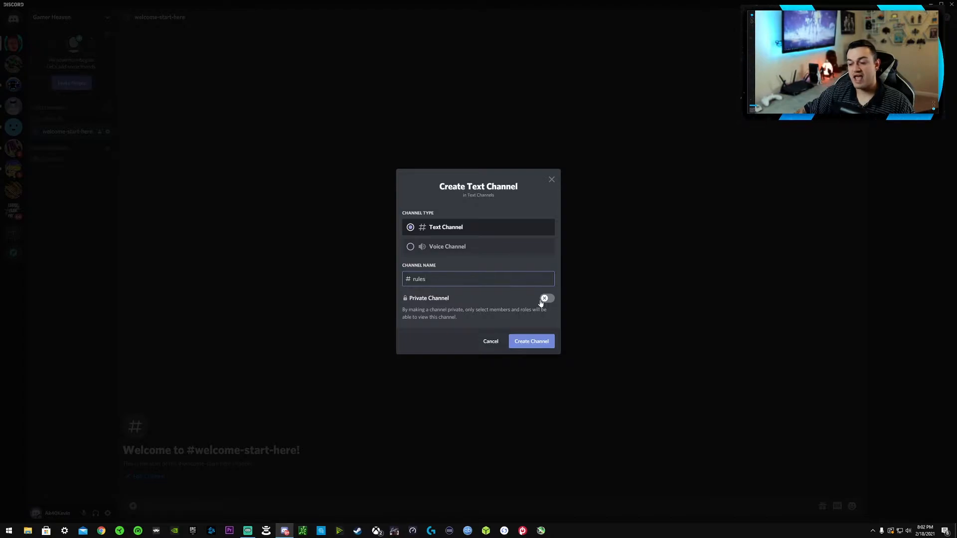
left_click(521, 342)
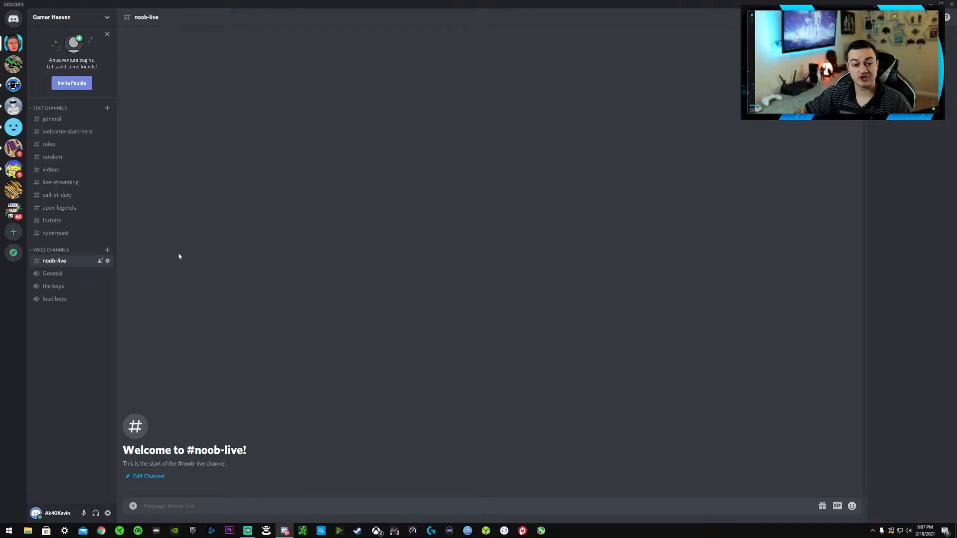
Look through the server's text channels, including call-of-duty, random, videos, rules and welcome-start-here
left_click(60, 208)
left_click(63, 198)
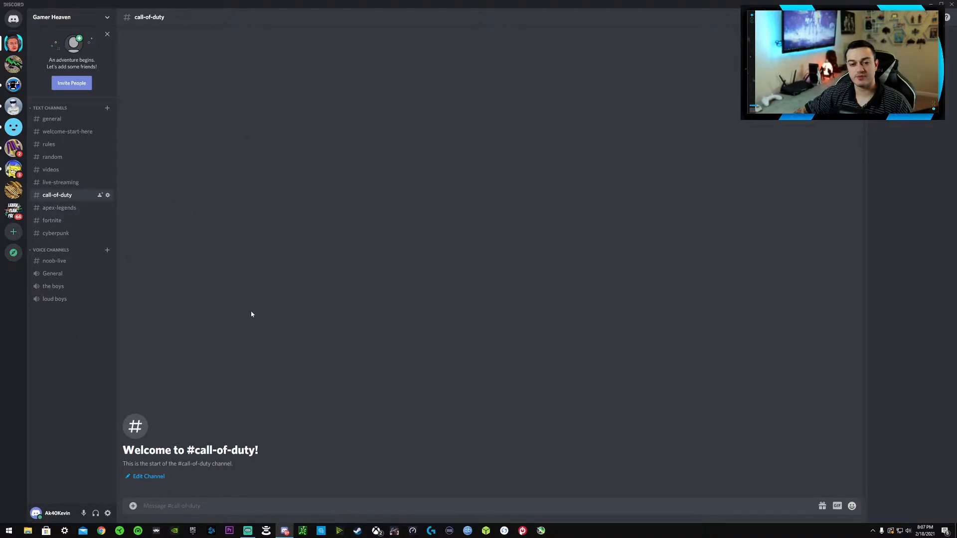
left_click_drag(53, 157, 56, 160)
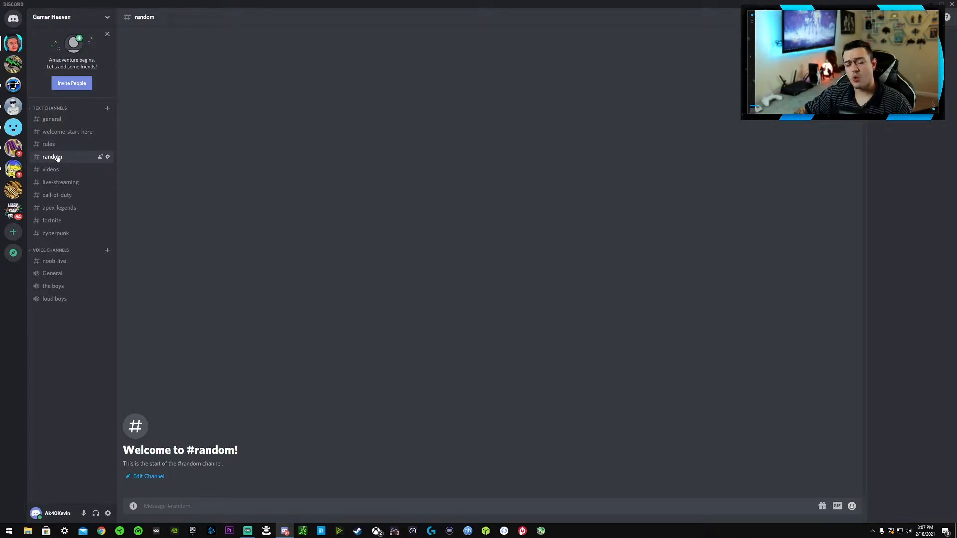
left_click(52, 168)
left_click(52, 161)
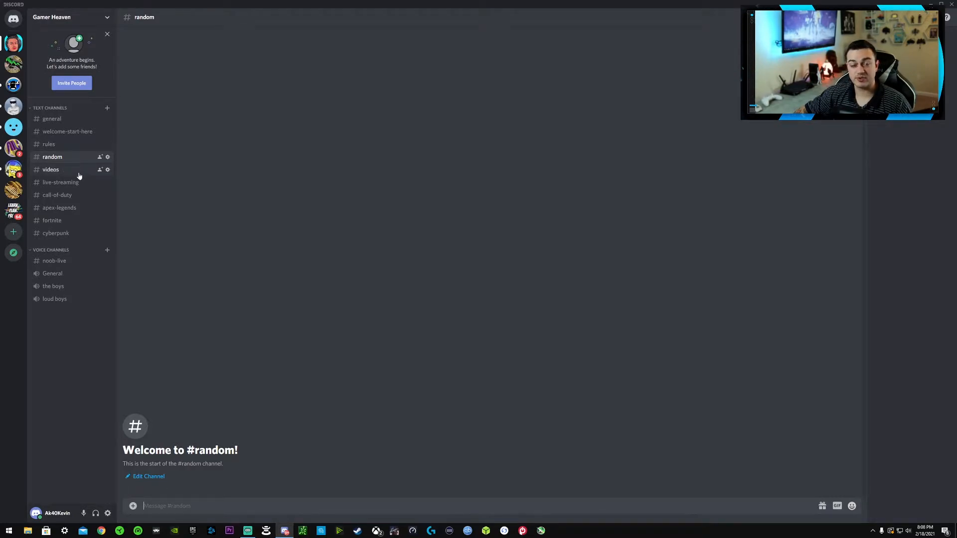
left_click(48, 144)
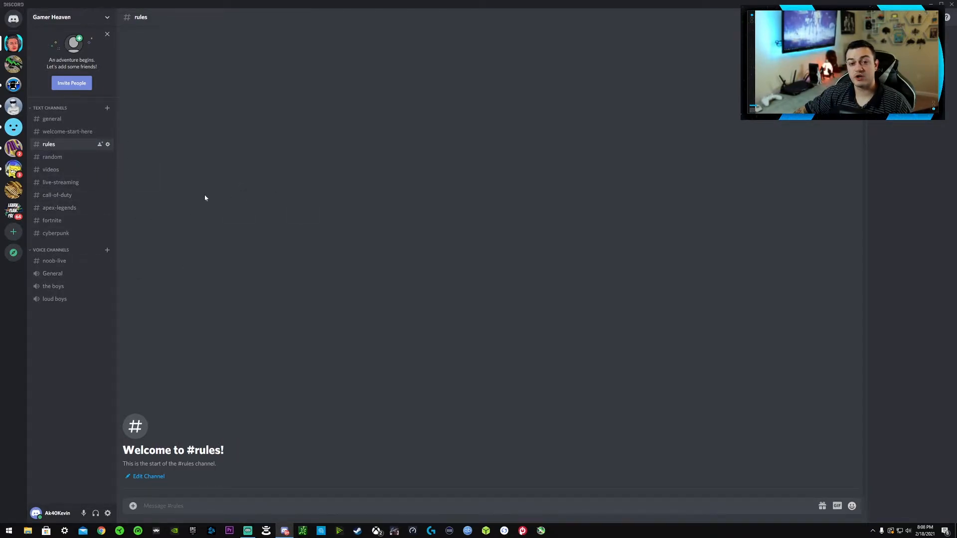
left_click(60, 132)
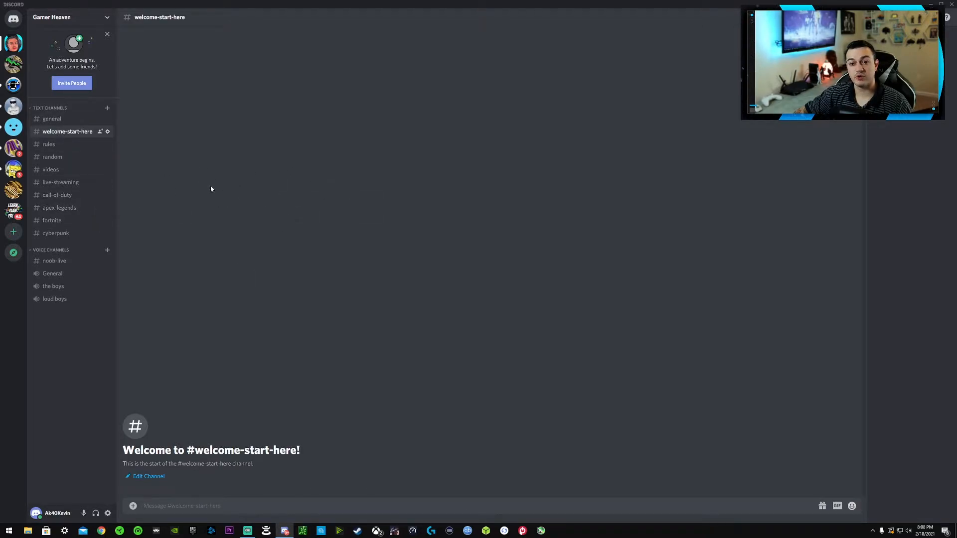
left_click(49, 143)
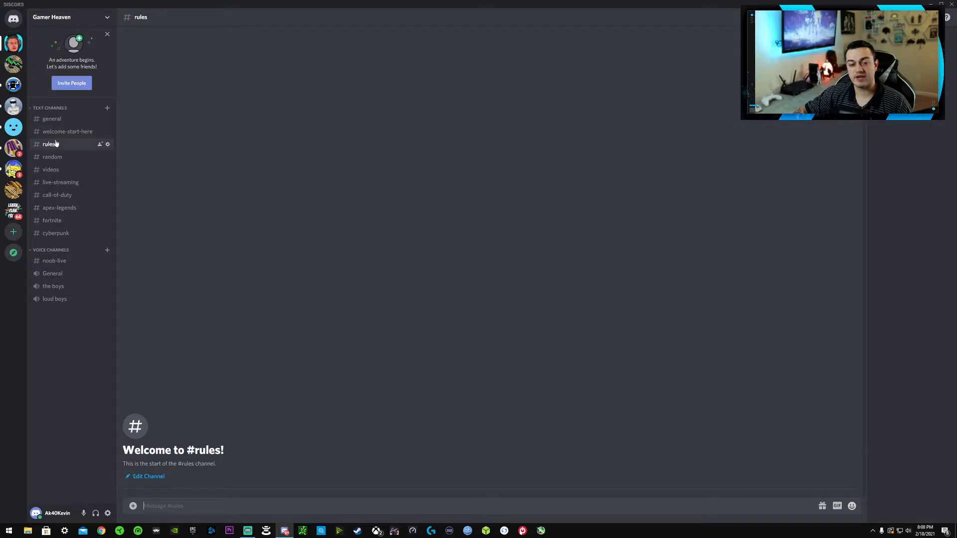
left_click(55, 137)
left_click(46, 145)
left_click(43, 133)
left_click(43, 143)
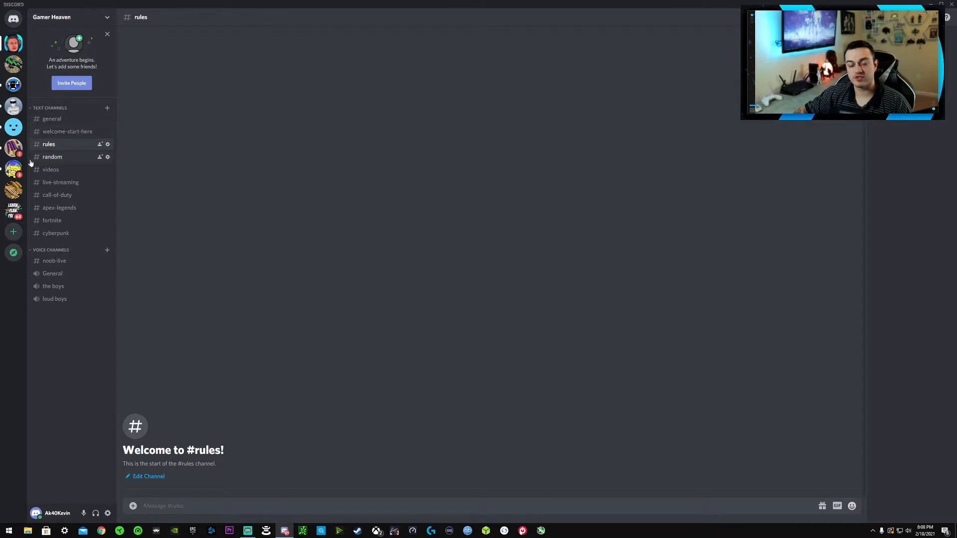
left_click(50, 170)
left_click(52, 196)
left_click(52, 157)
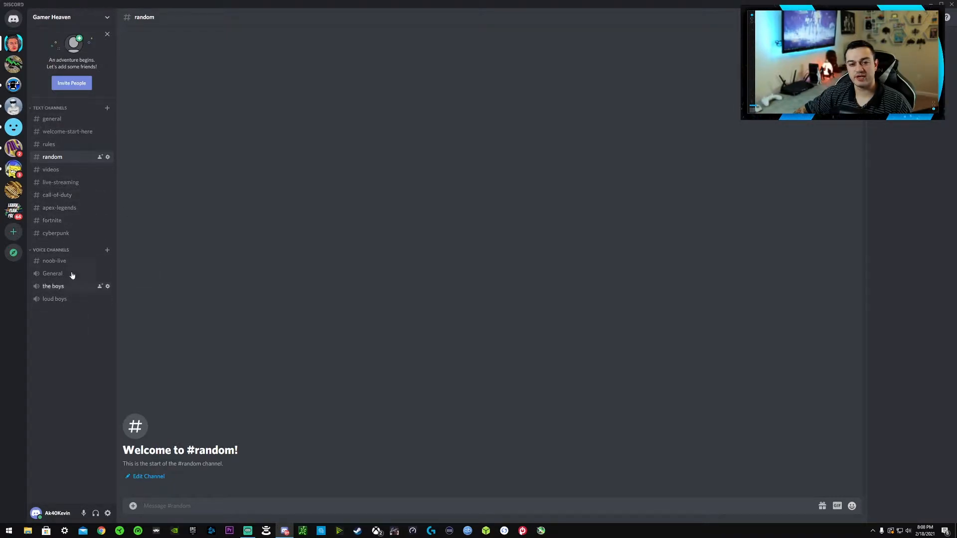
Create a public channel category named Games
right_click(79, 314)
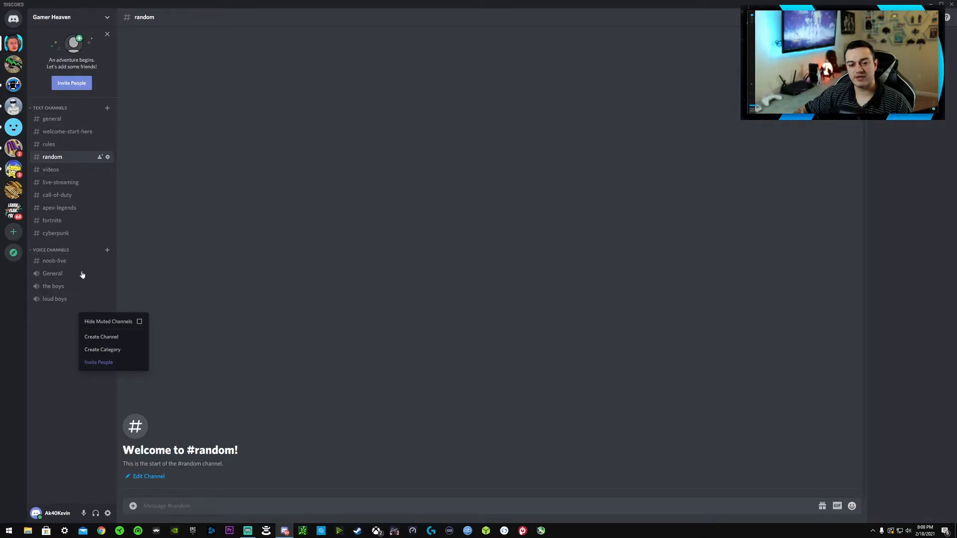
right_click(59, 348)
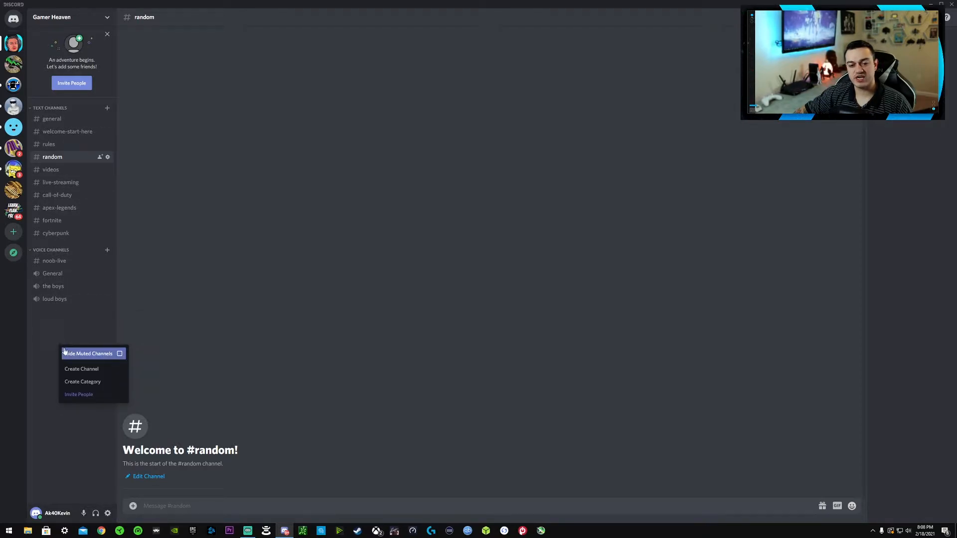
left_click(78, 383)
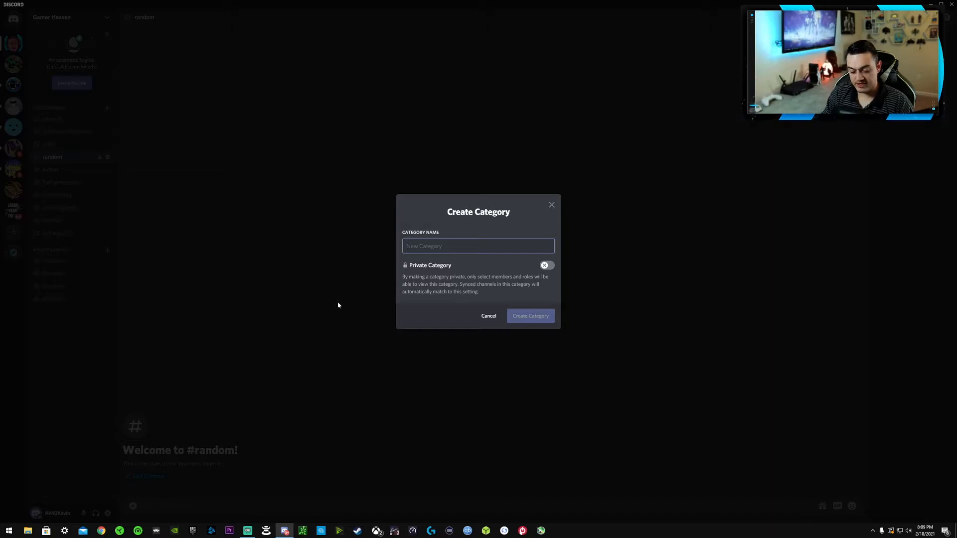
type("Games")
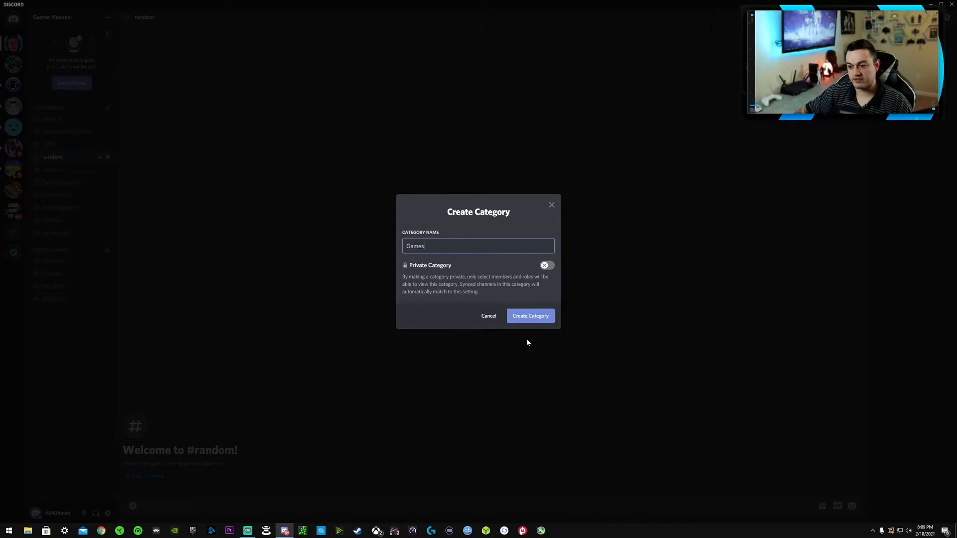
left_click(530, 317)
Move the call-of-duty, cyberpunk, fortnite and apex-legends channels into the Games category, placing fortnite above apex-legends
left_click_drag(33, 194, 51, 322)
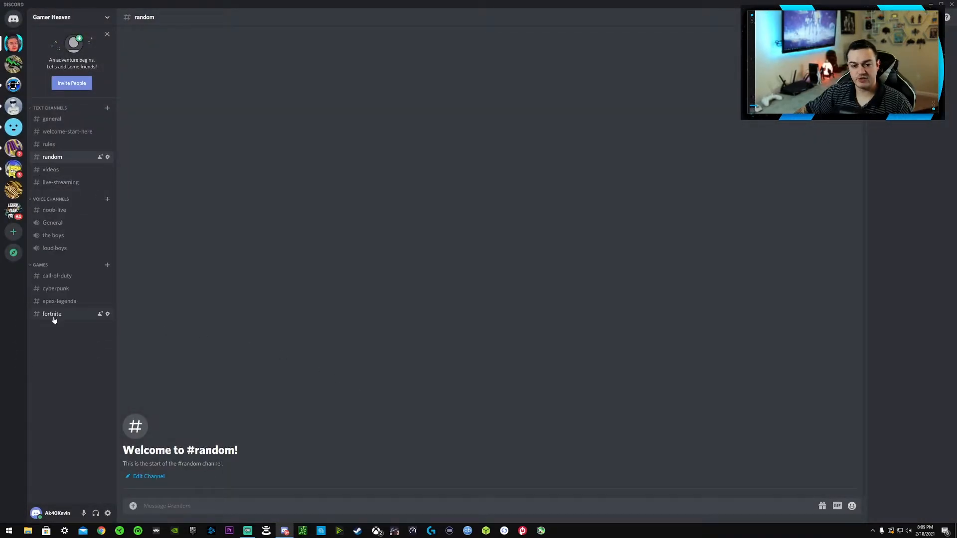
left_click_drag(54, 317, 56, 307)
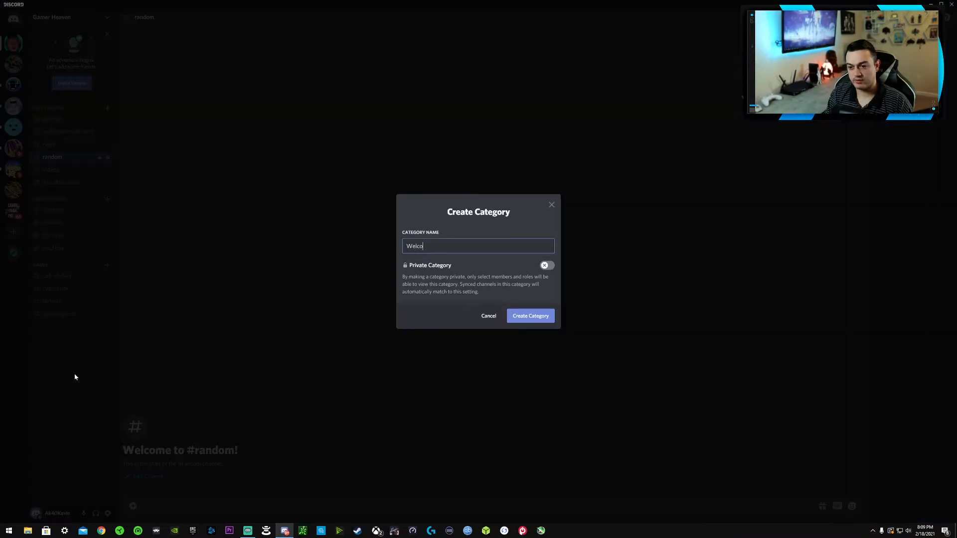
Create a Welcome category and move the welcome-start-here and rules channels into it
key("Return")
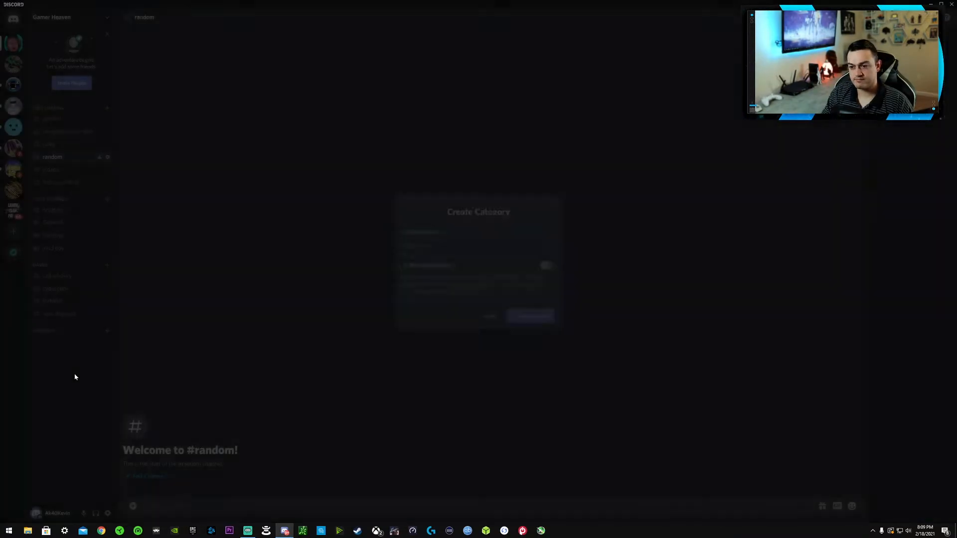
left_click_drag(65, 131, 58, 334)
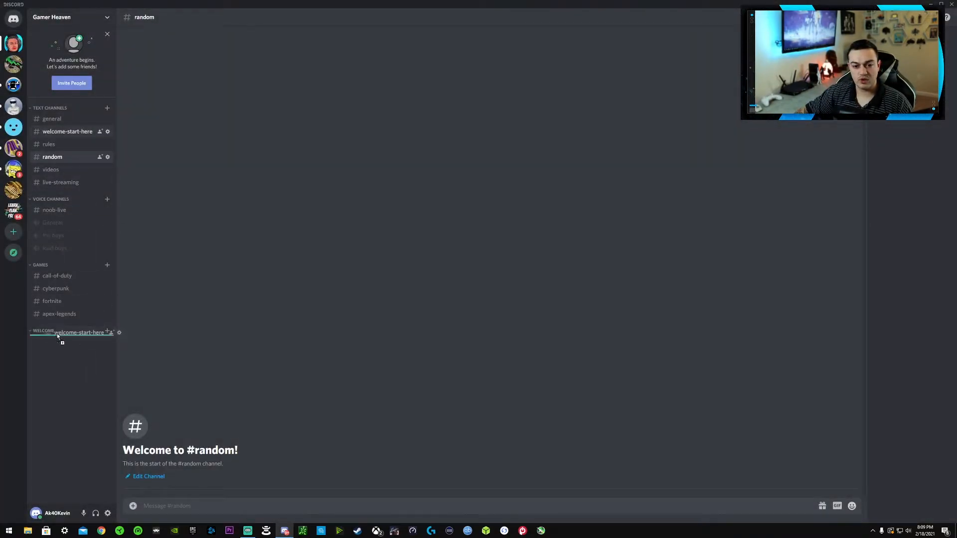
left_click_drag(49, 131, 45, 333)
Open the settings of the general text channel
left_click(83, 121)
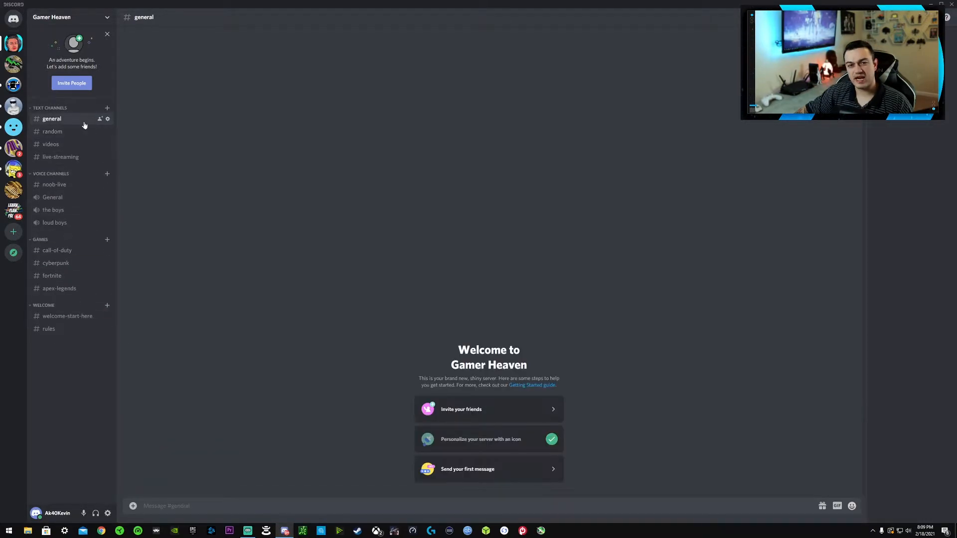
right_click(50, 122)
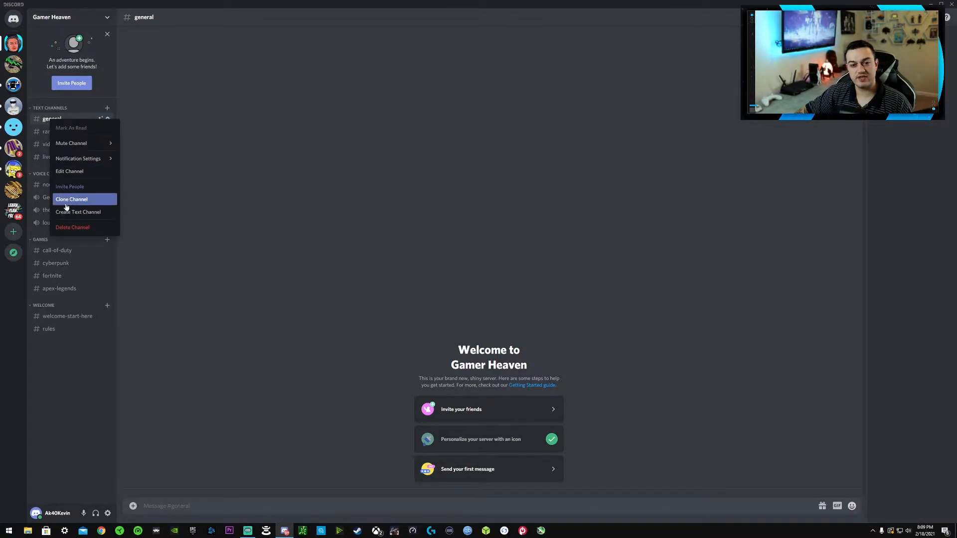
left_click(80, 171)
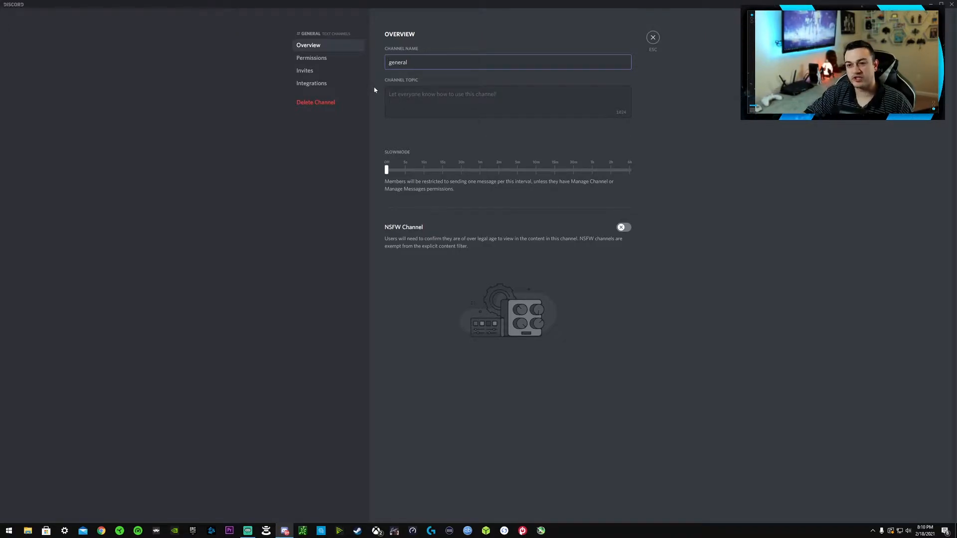
Rename the general channel by putting a sunglasses-face emoji and a hyphen before its name, save the change and leave the channel settings
key("super+period")
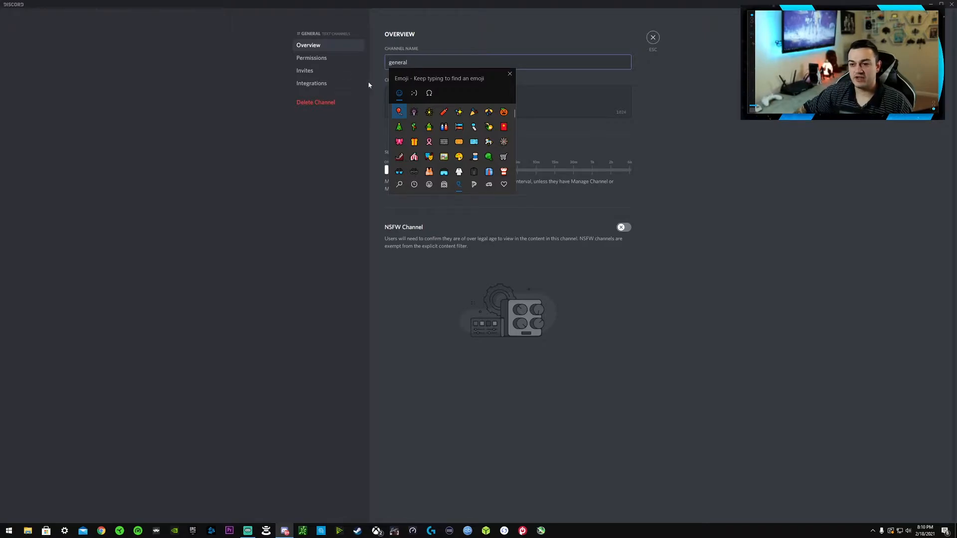
left_click(399, 184)
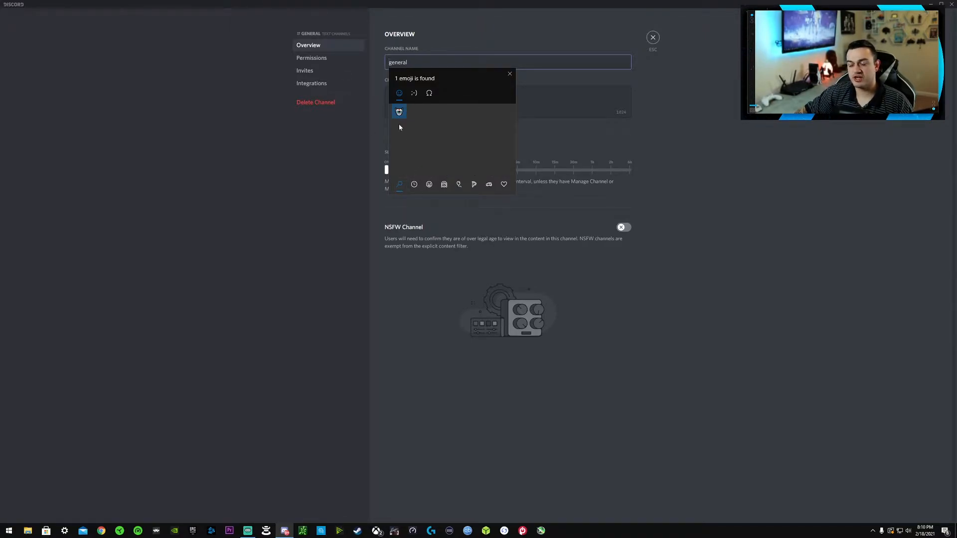
left_click(430, 186)
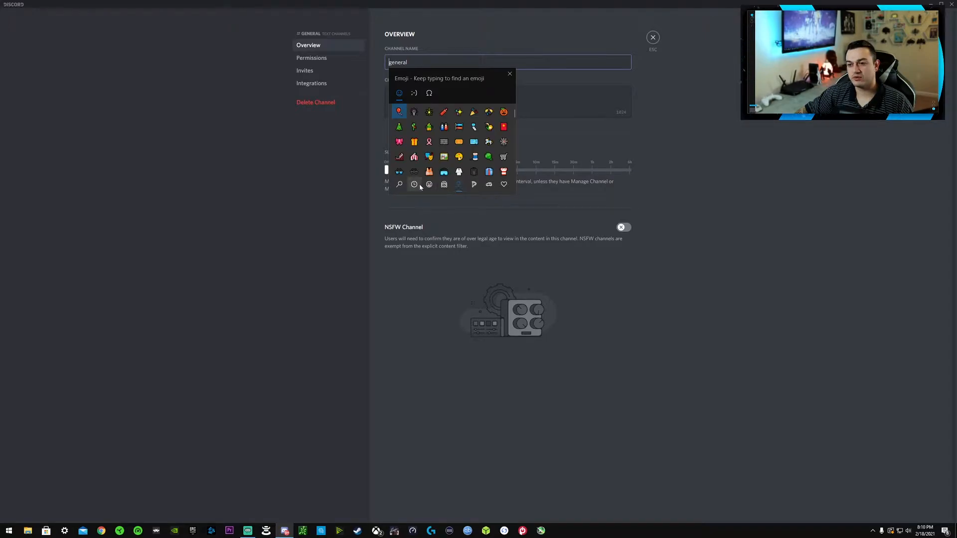
left_click(444, 171)
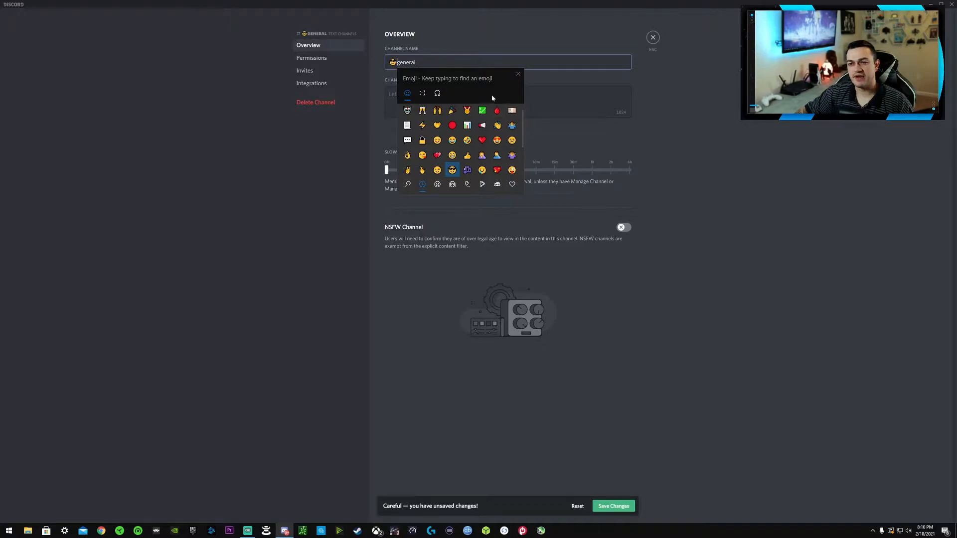
type("-")
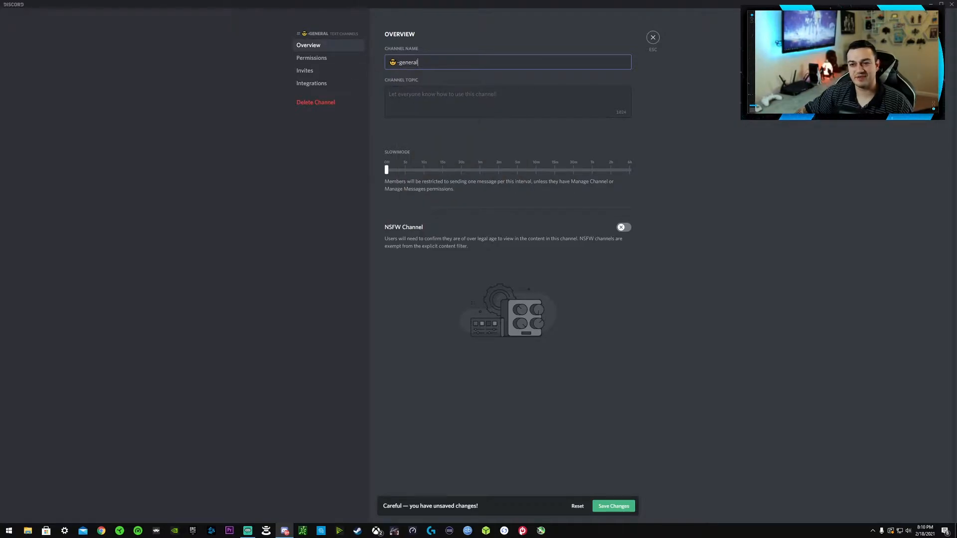
left_click(613, 507)
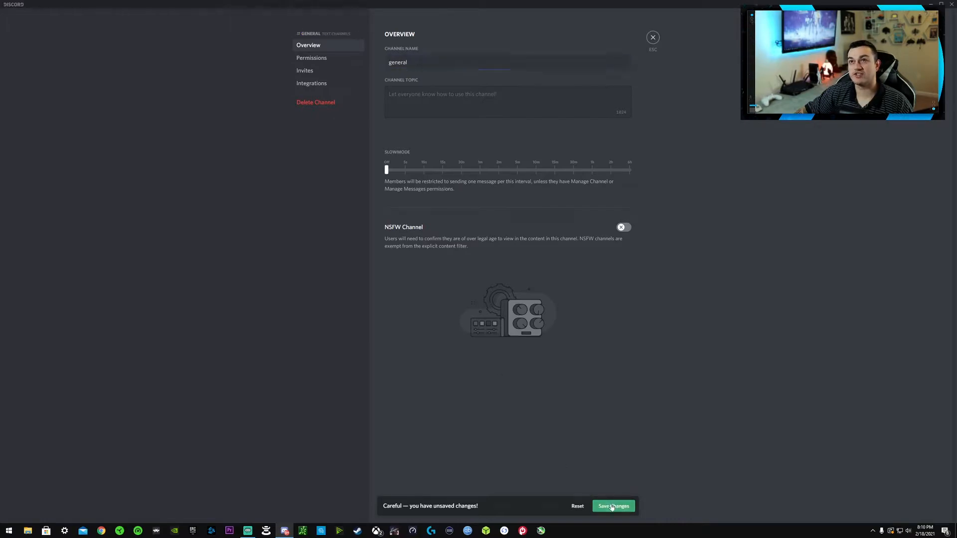
key("Escape")
Edit the random channel and insert a person emoji at the start of its name
right_click(49, 133)
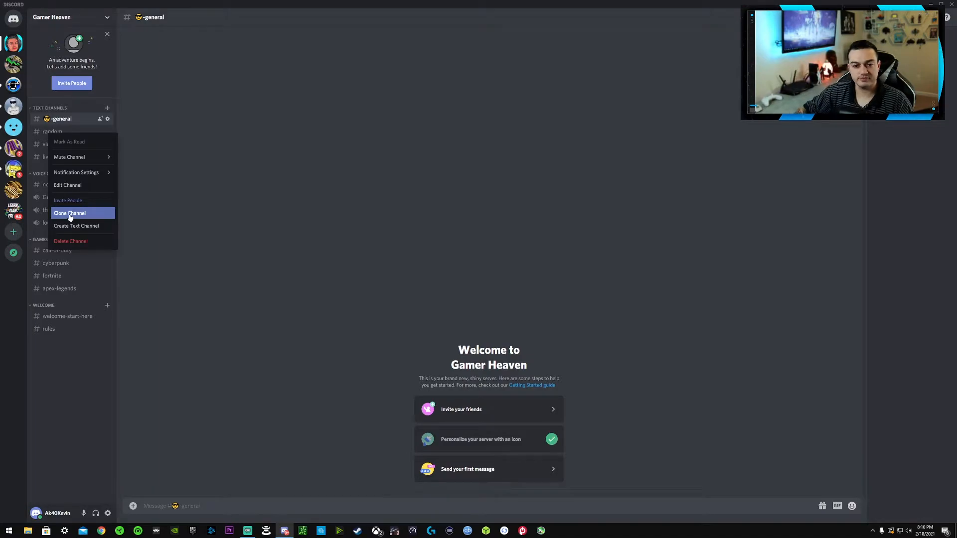
left_click(68, 185)
left_click(390, 64)
key("super+period")
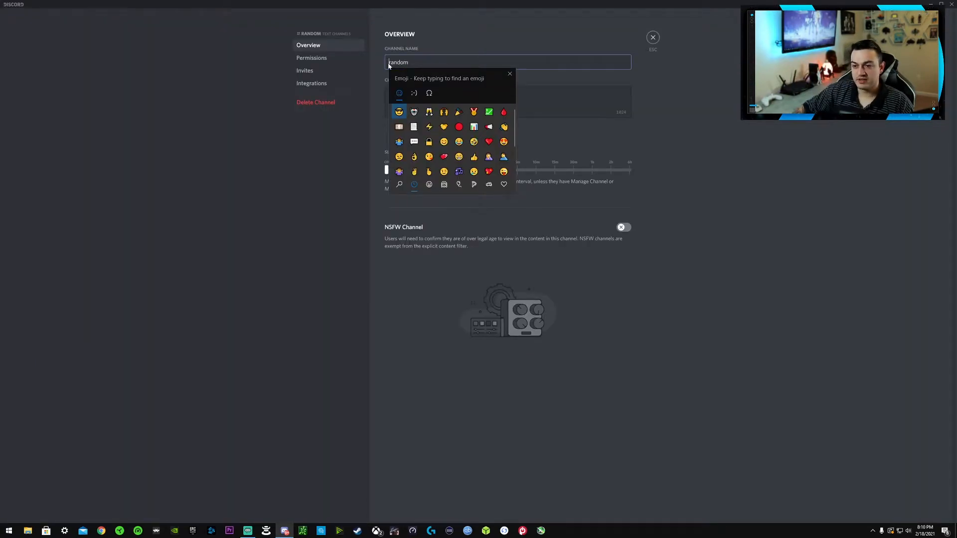
left_click(399, 142)
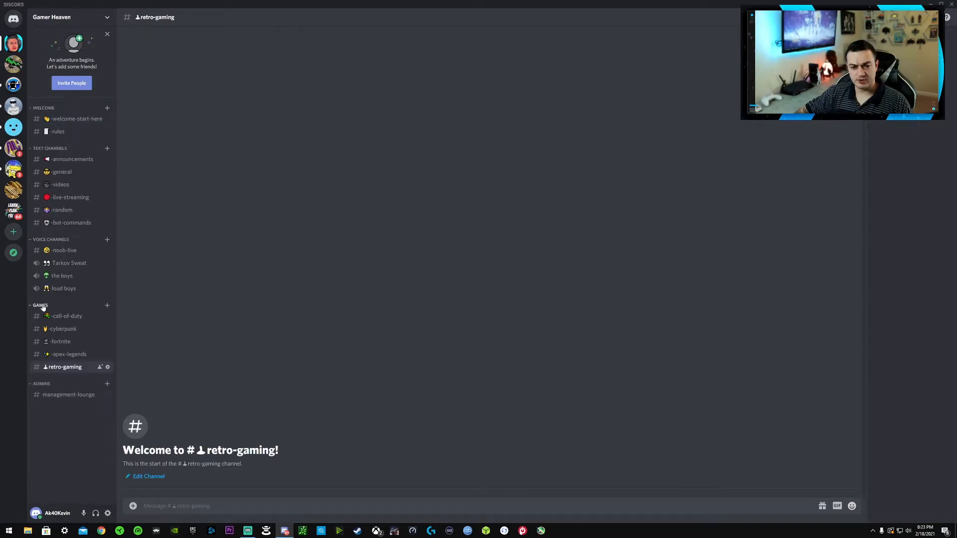
left_click_drag(55, 252, 58, 257)
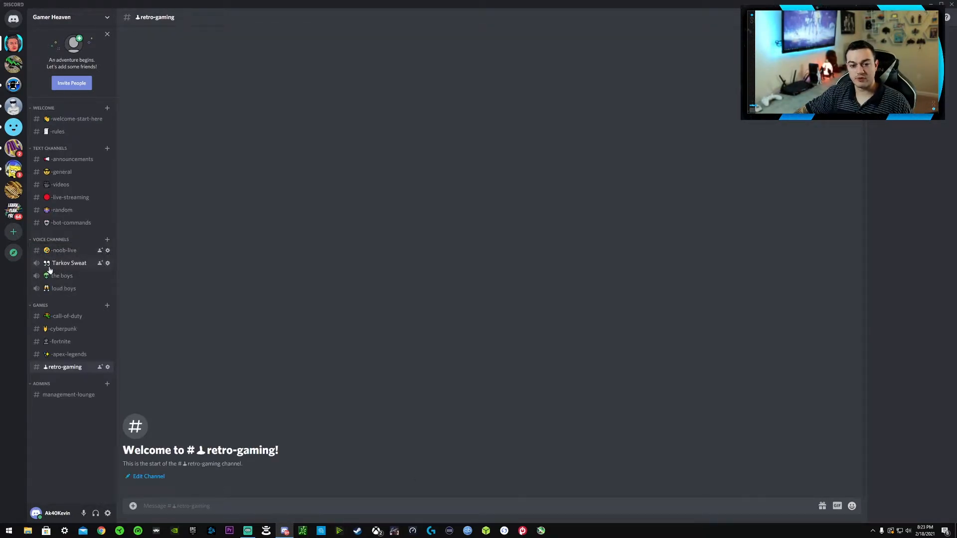
mouse_move(56, 241)
left_mouse_down()
mouse_move(53, 185)
mouse_move(59, 237)
left_mouse_up()
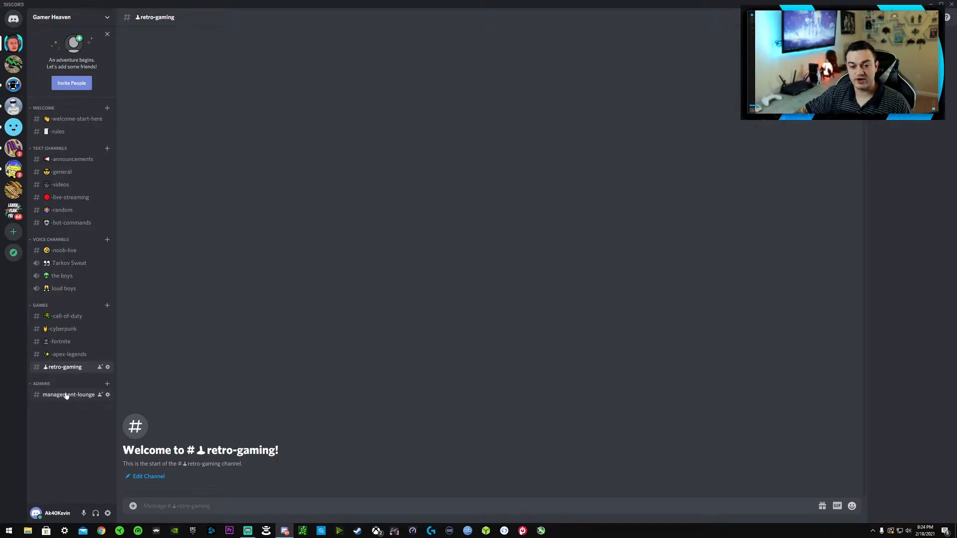
Create a new role named Member in the server's role settings and give it the dark blue color
left_click(56, 18)
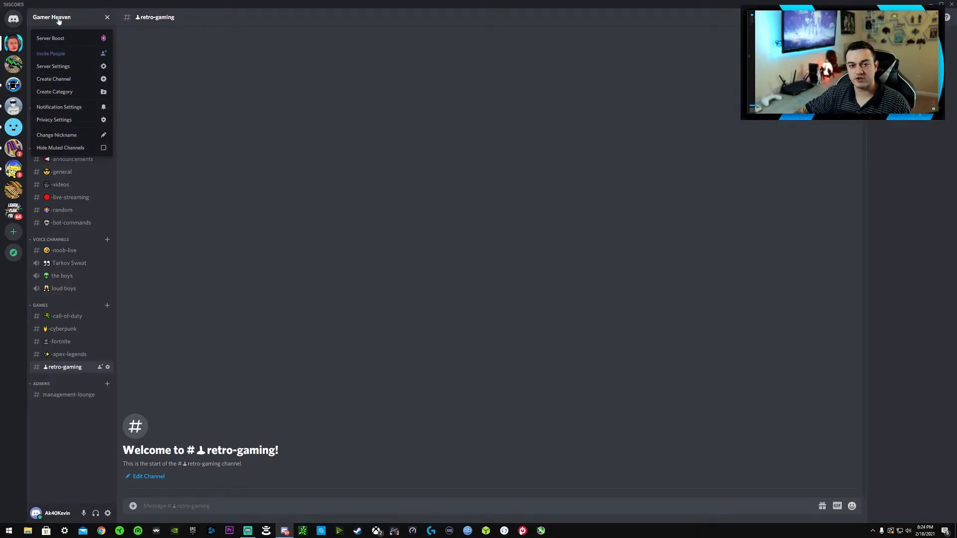
left_click(55, 70)
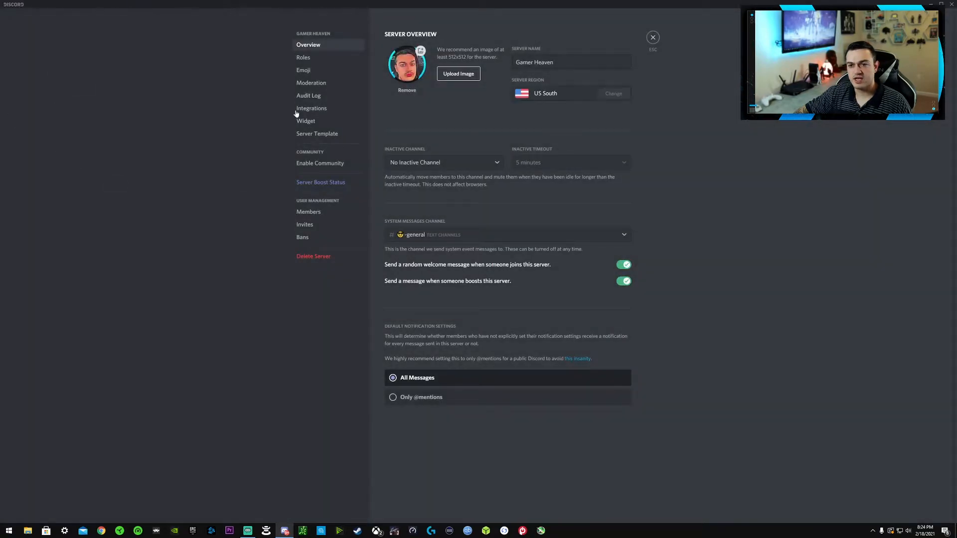
left_click(300, 60)
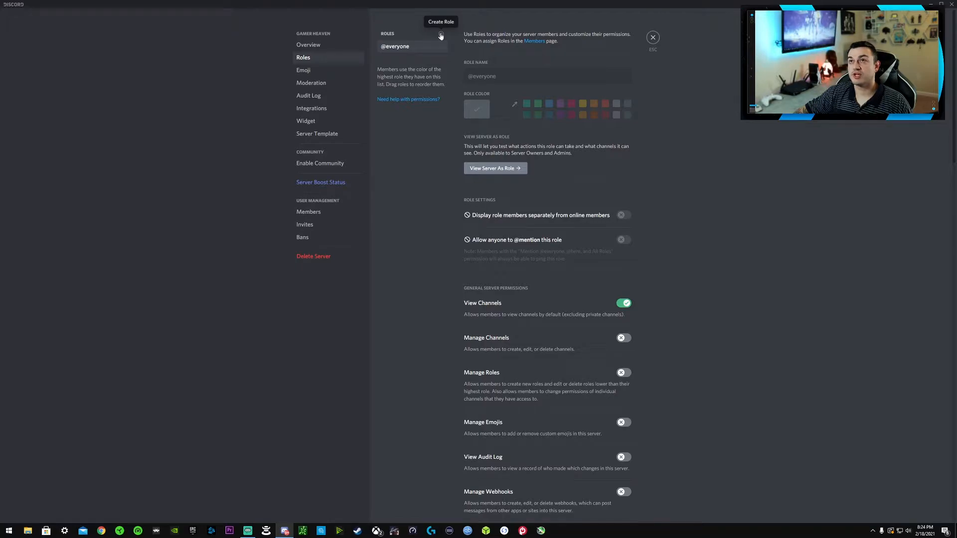
left_click(441, 35)
double_click(485, 76)
key("ctrl+a")
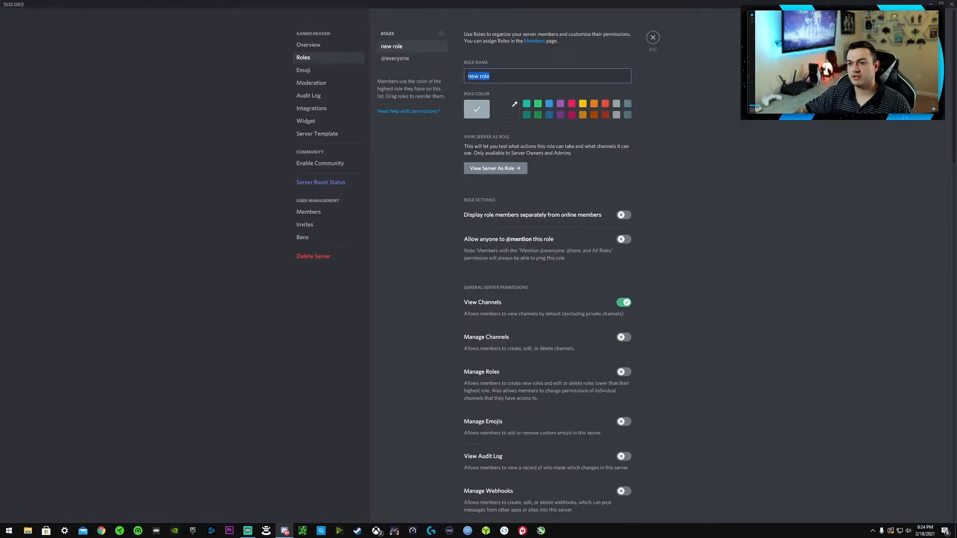
type("Member")
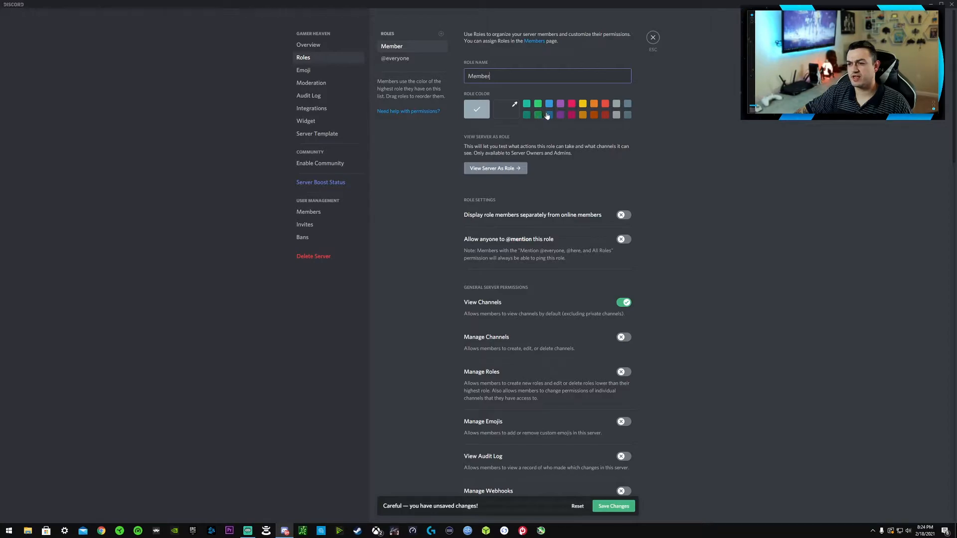
left_click(550, 115)
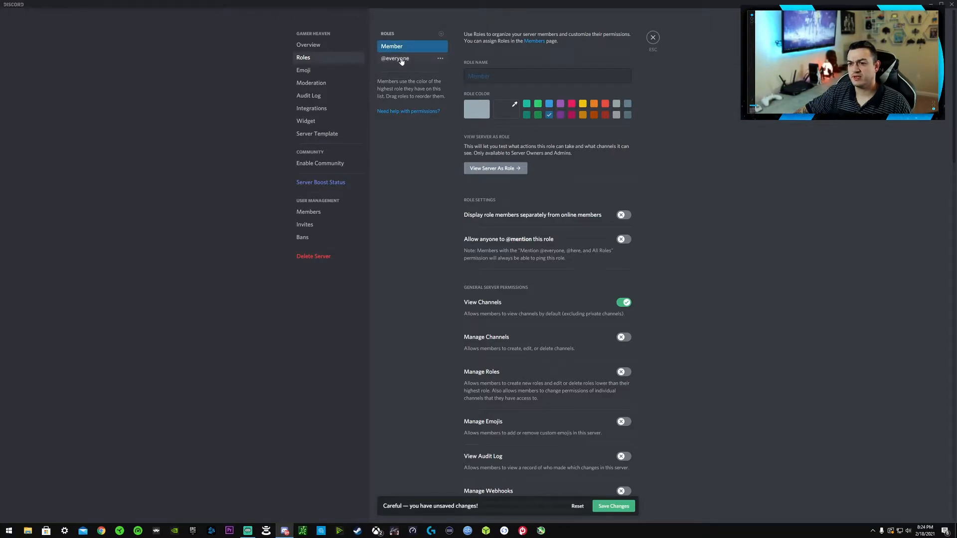
Add another role named Stallion with a green color
left_click(442, 34)
triple_click(483, 71)
type("Stallion")
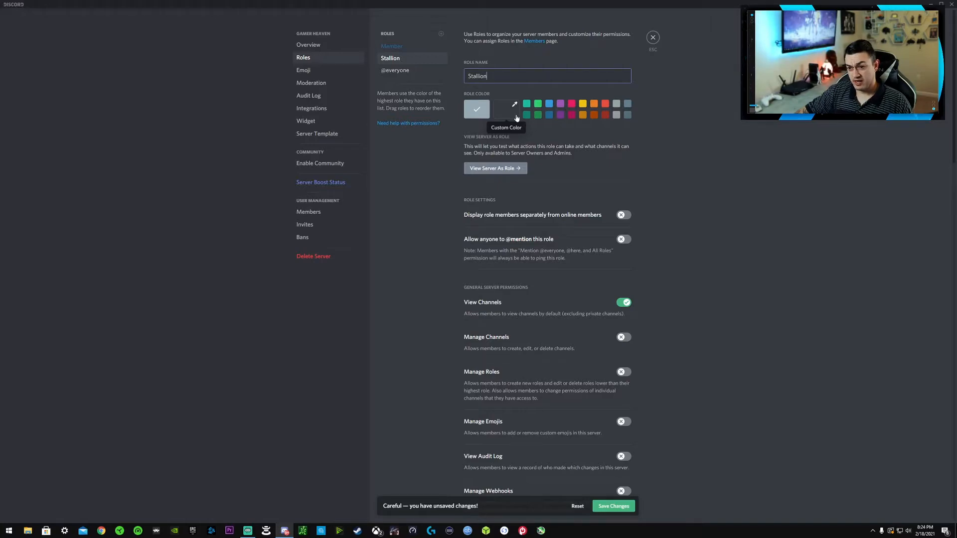
Name a new role Time Out and set its color to the lighter red
type("Time Out")
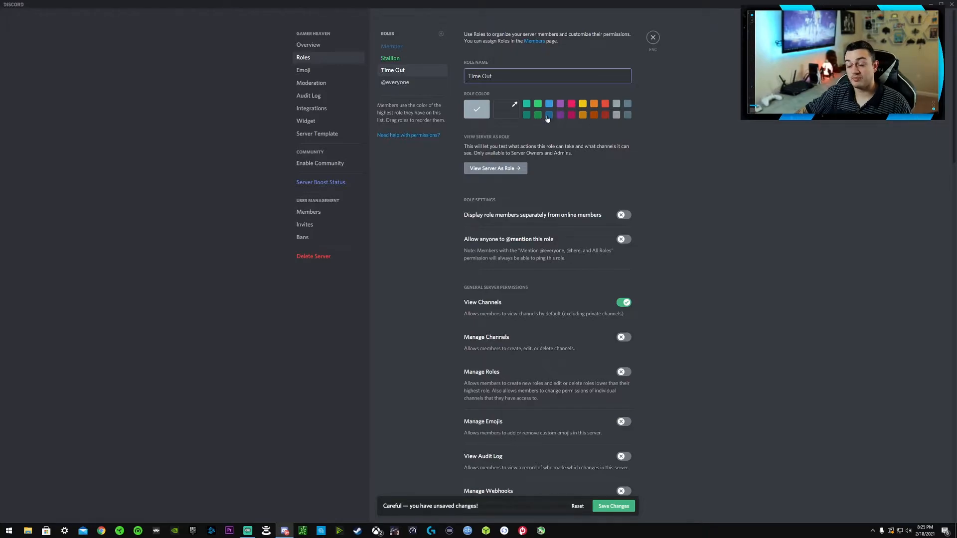
left_click(572, 104)
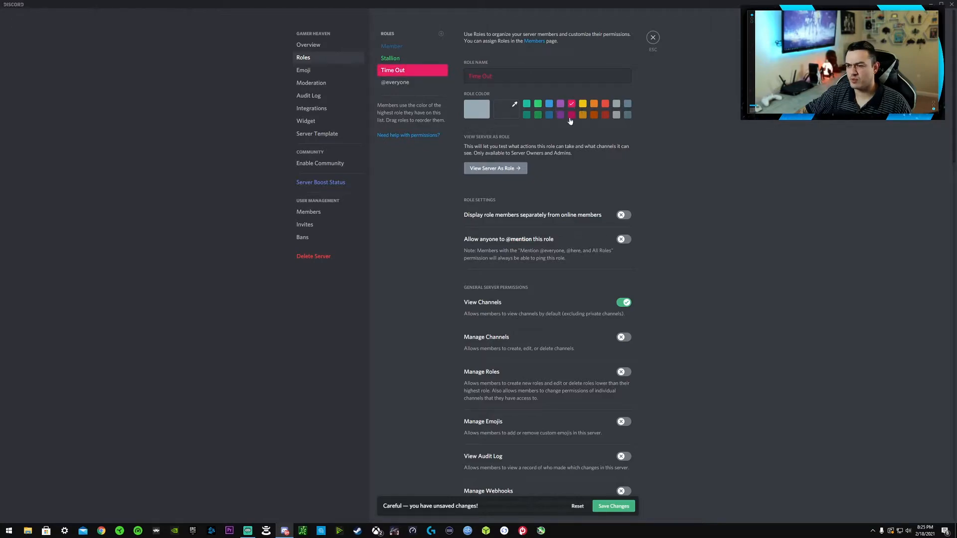
left_click(605, 115)
left_click(605, 104)
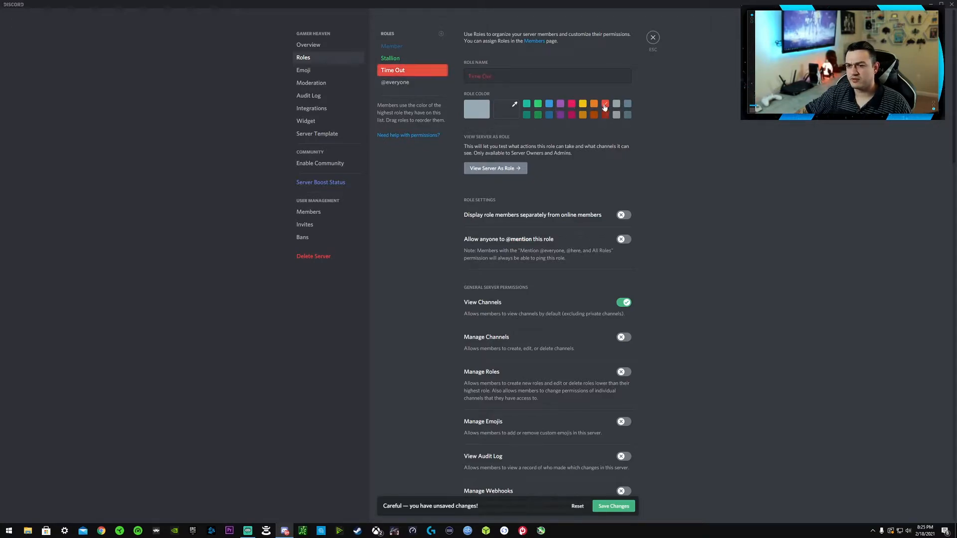
left_click(404, 83)
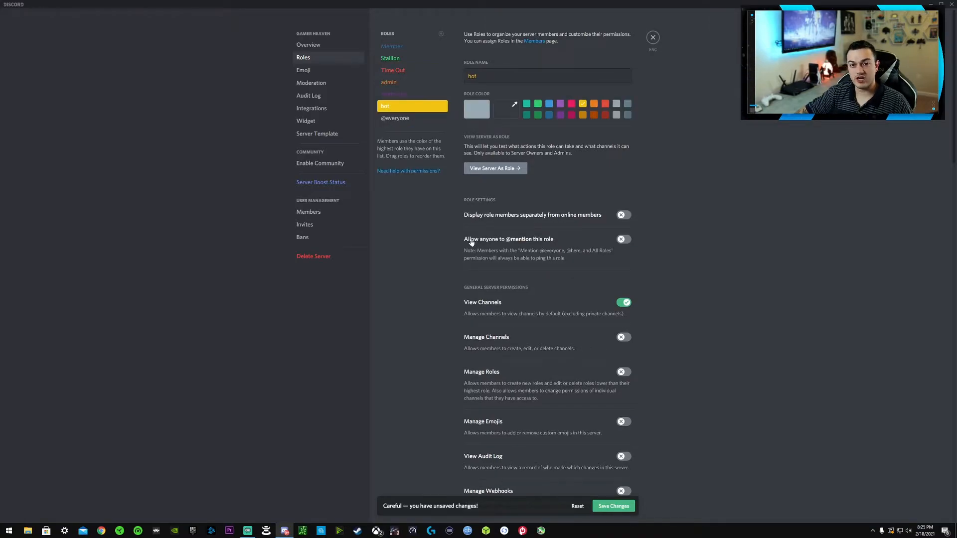
Set the Member role to display its members separately from online members
left_click(392, 46)
scroll(463, 224, "down", 3)
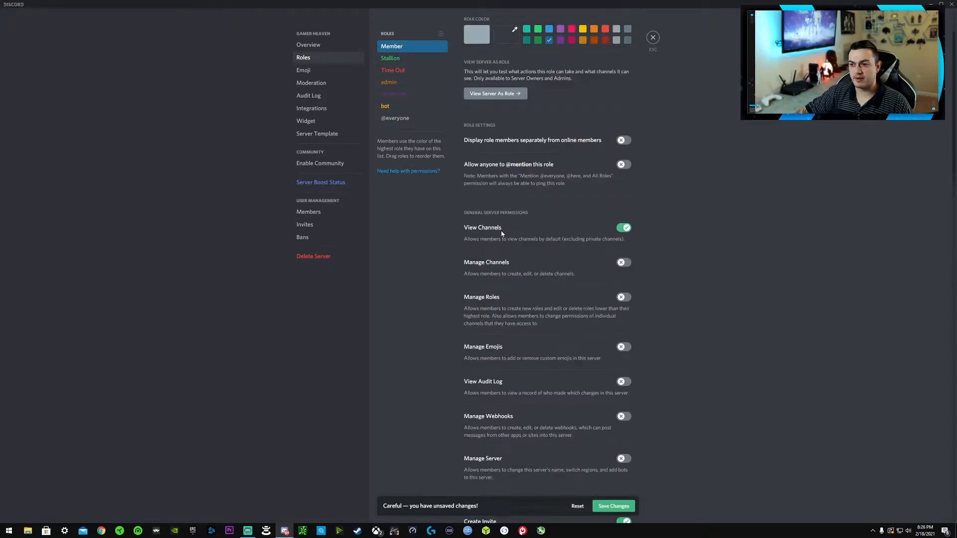
scroll(518, 198, "up", 1)
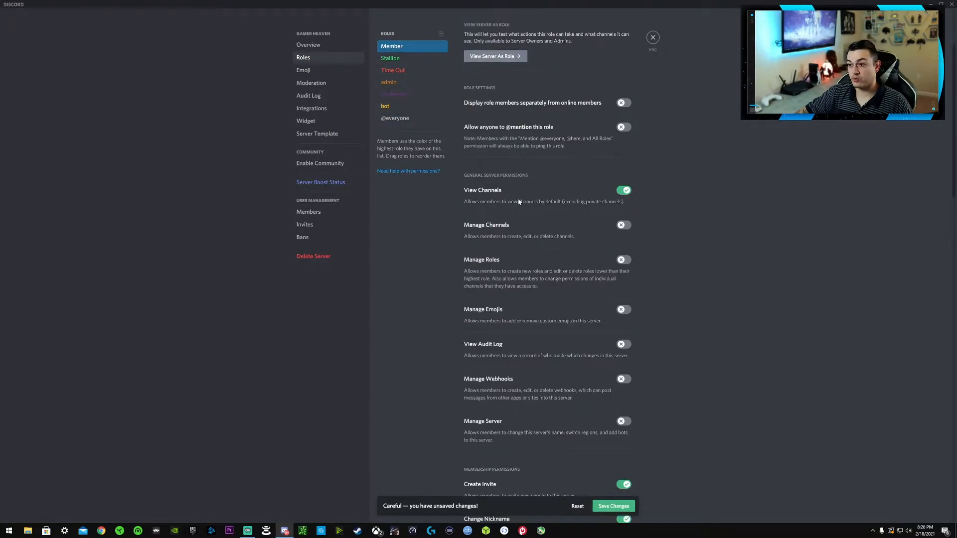
left_click(621, 103)
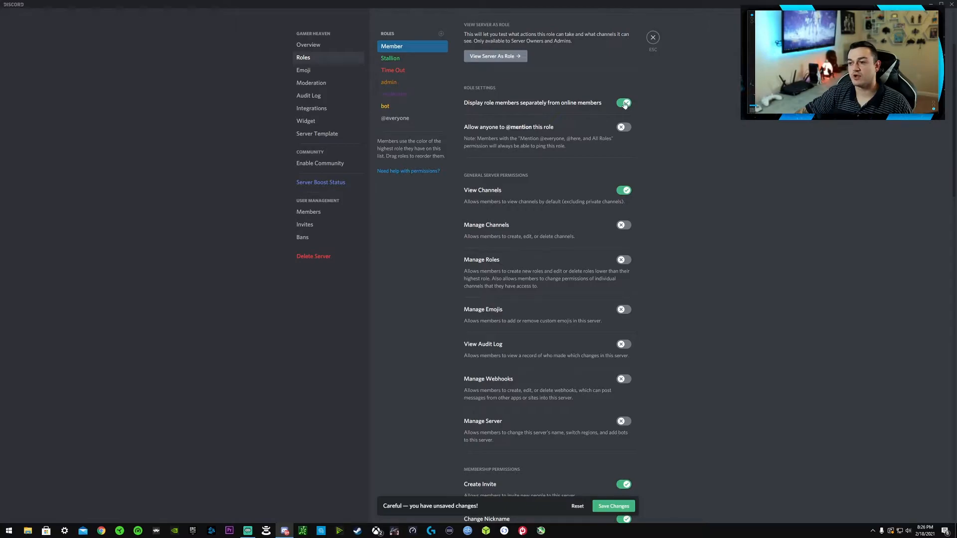
Disable the Create Invite and Change Nickname permissions for the Member role
scroll(561, 149, "down", 1)
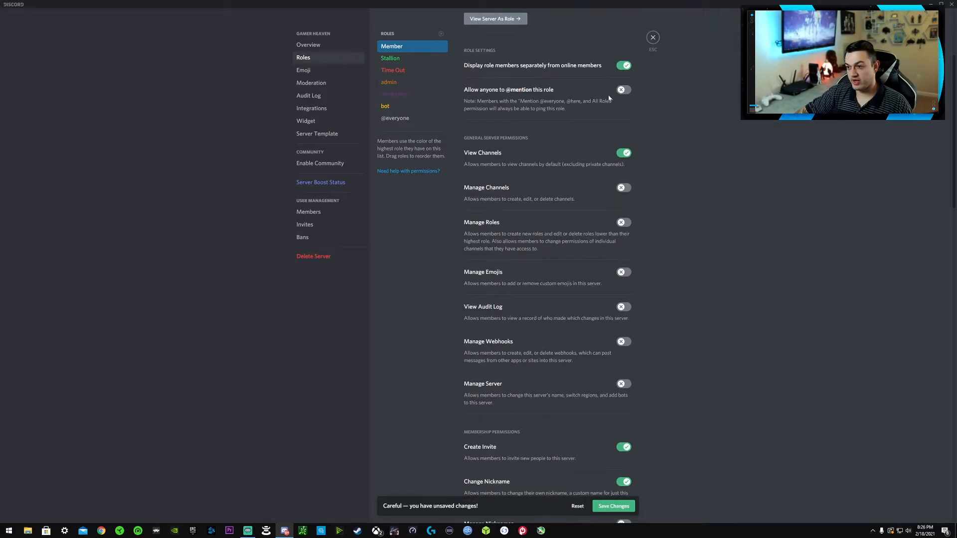
scroll(564, 152, "down", 2)
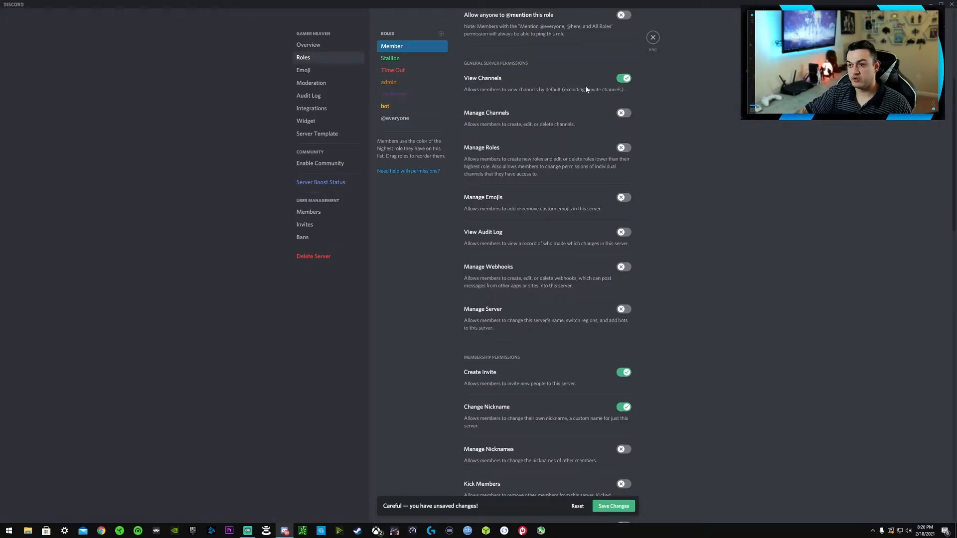
scroll(586, 90, "down", 2)
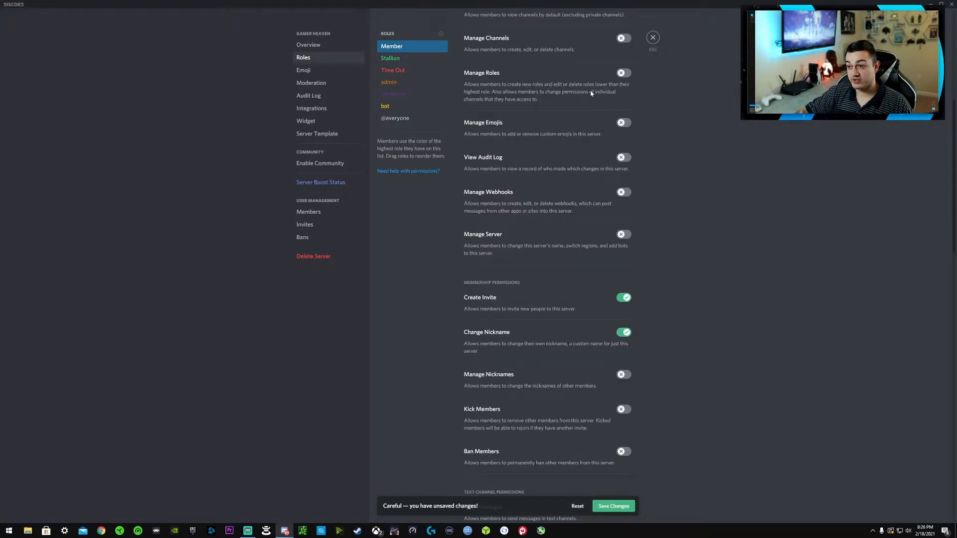
scroll(590, 96, "up", 1)
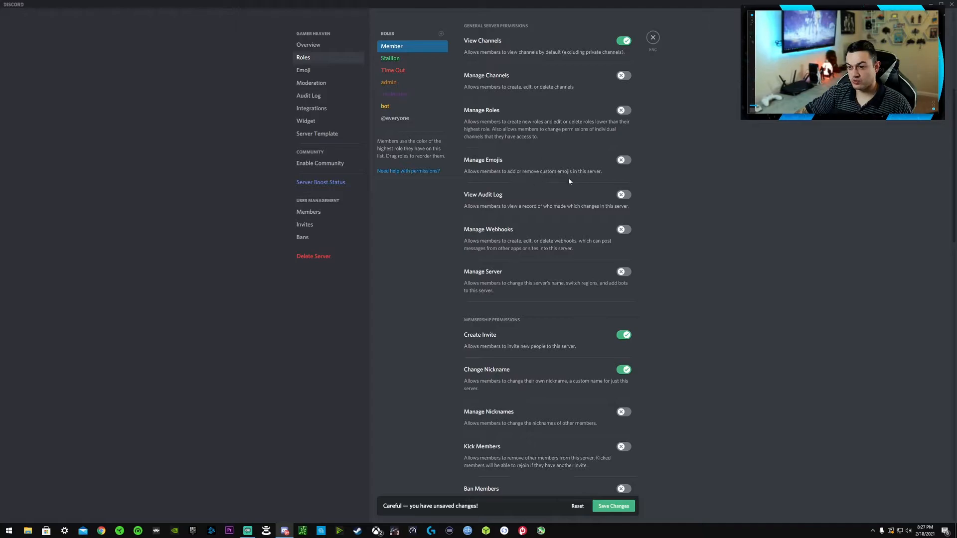
scroll(502, 215, "down", 1)
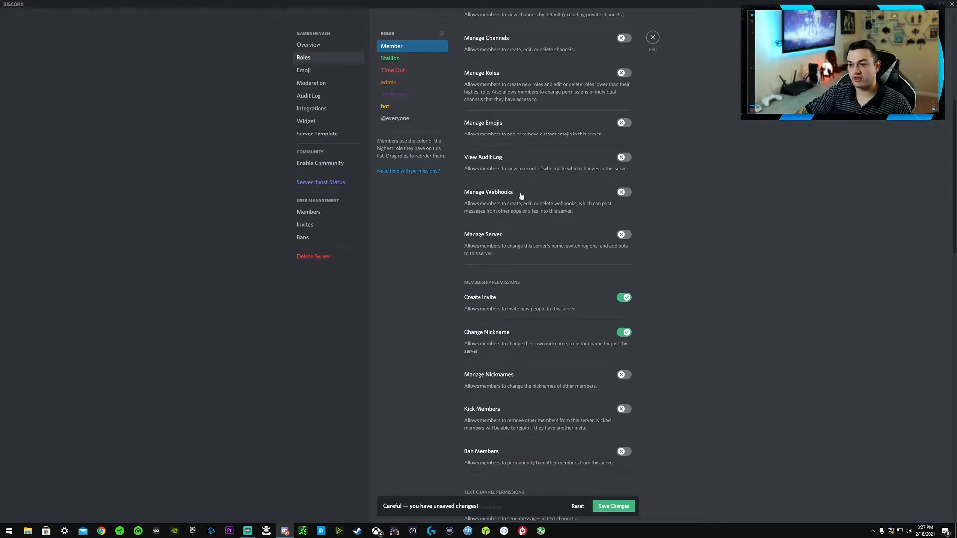
scroll(520, 197, "down", 1)
scroll(523, 199, "down", 1)
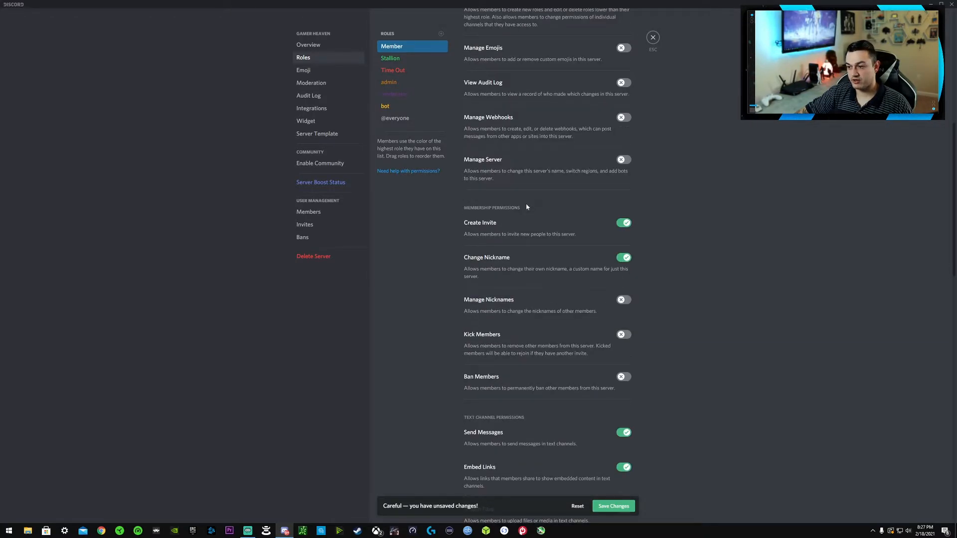
scroll(559, 189, "down", 1)
scroll(562, 210, "down", 1)
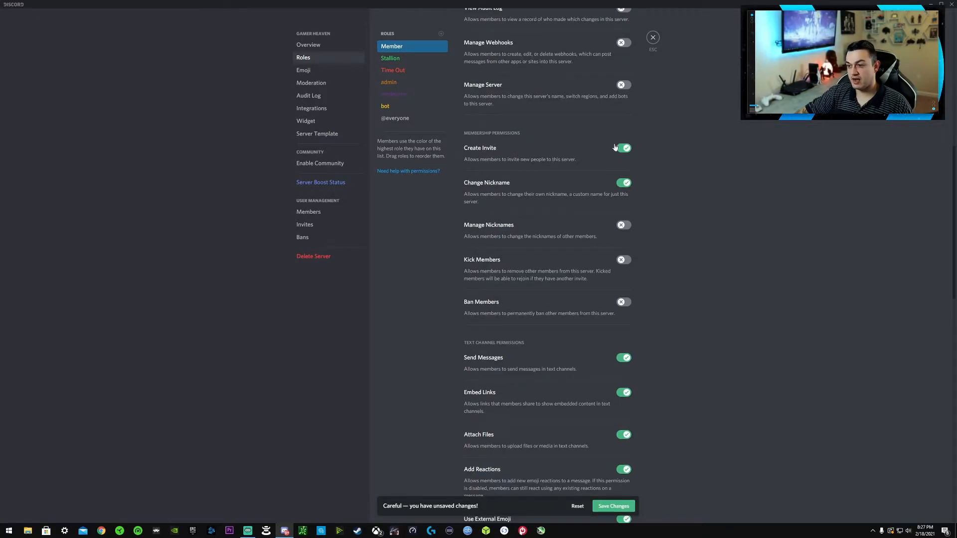
left_click(519, 160)
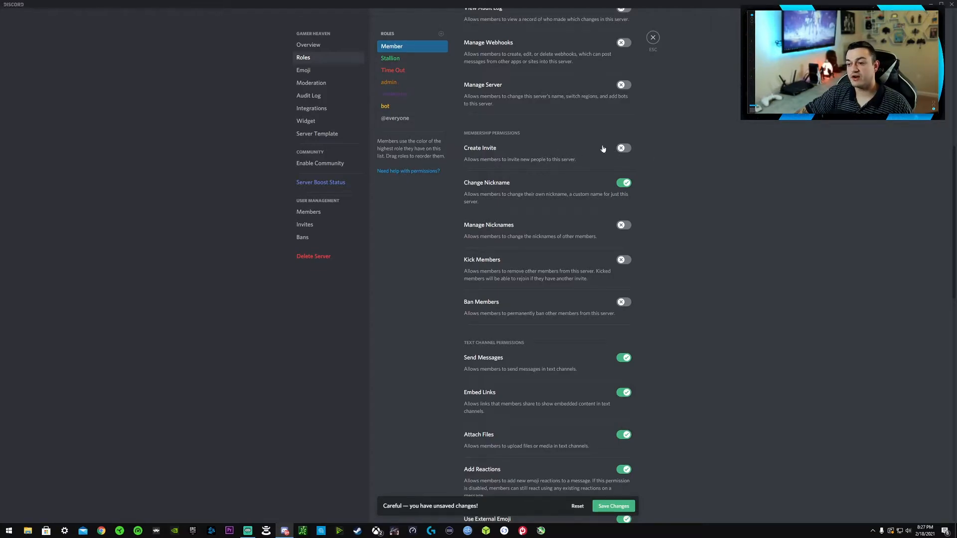
scroll(532, 160, "down", 2)
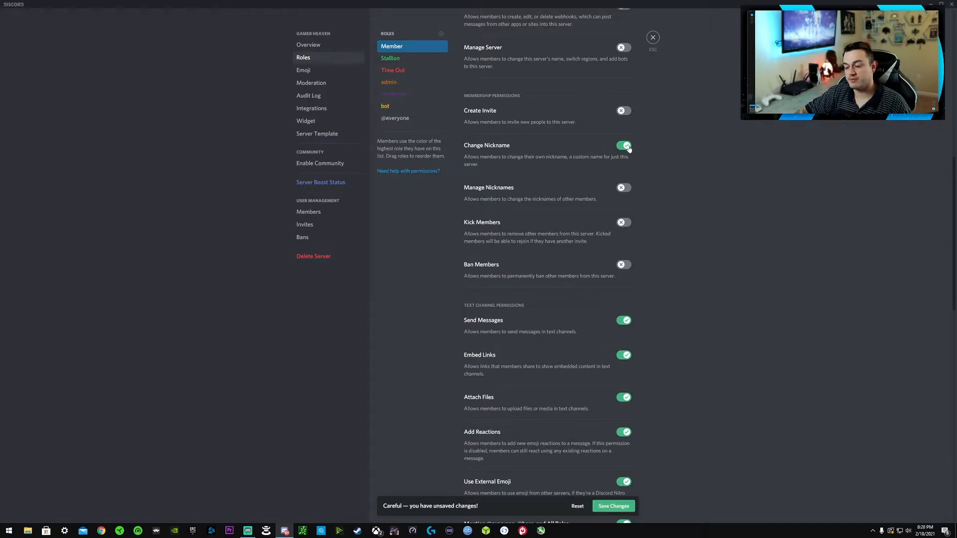
left_click(623, 149)
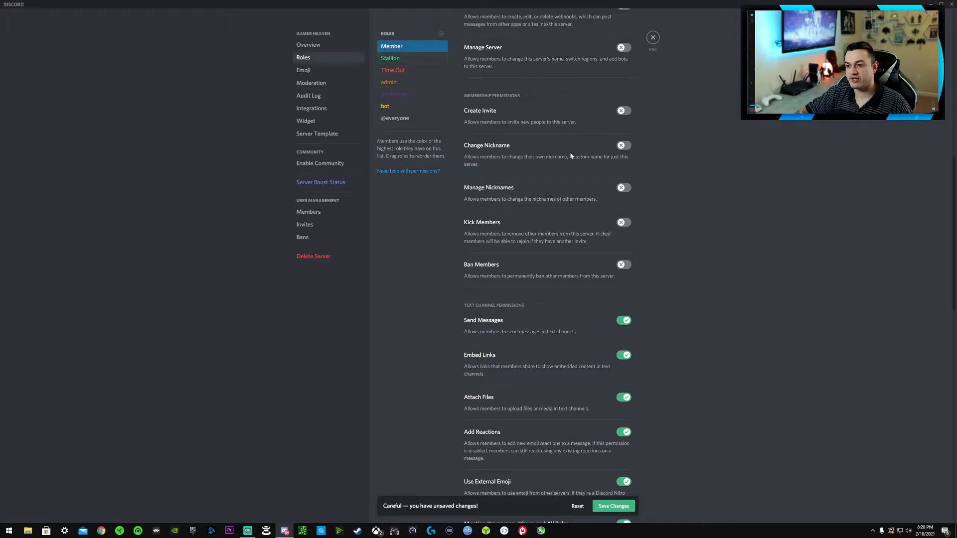
Review the Member role's membership, text channel, voice channel and advanced permissions, and save the role's changes
scroll(584, 197, "down", 3)
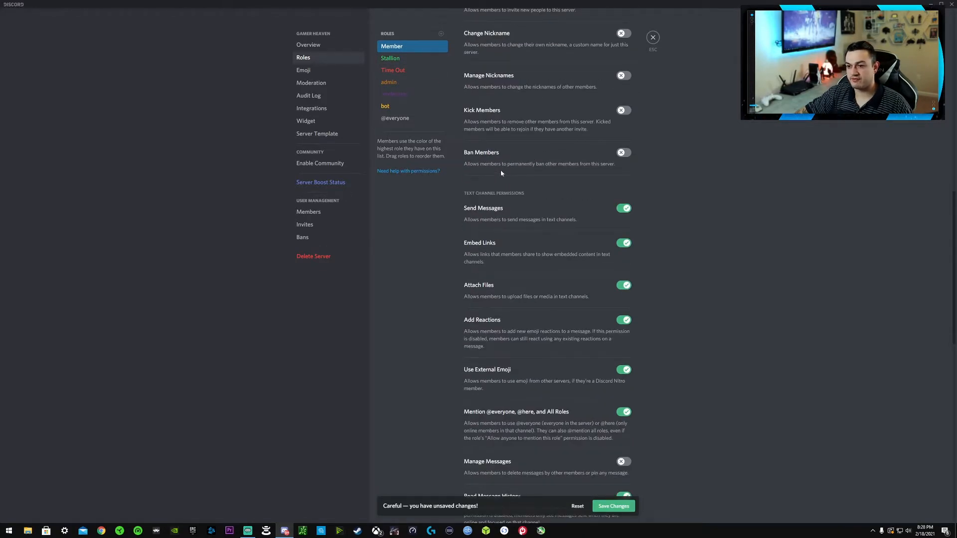
scroll(565, 186, "down", 1)
scroll(565, 185, "down", 2)
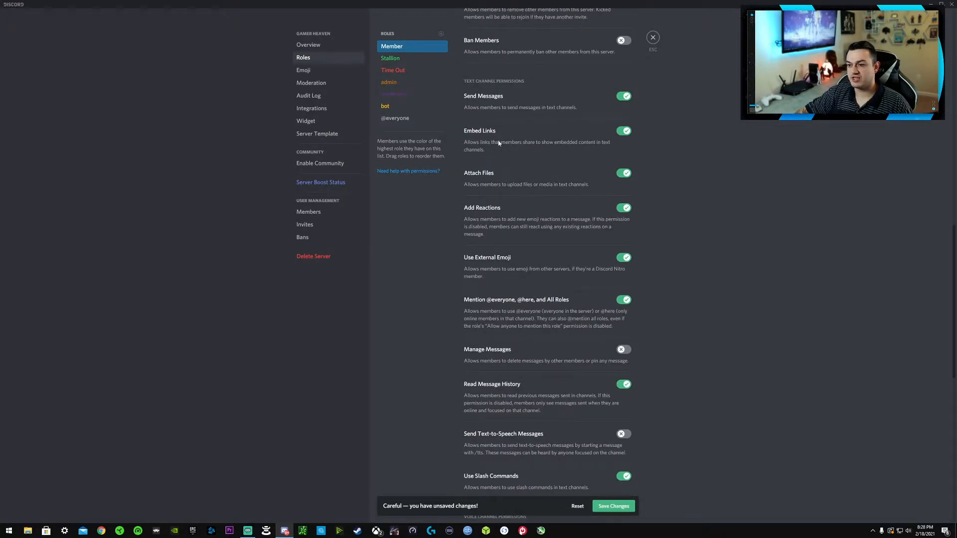
scroll(492, 169, "down", 2)
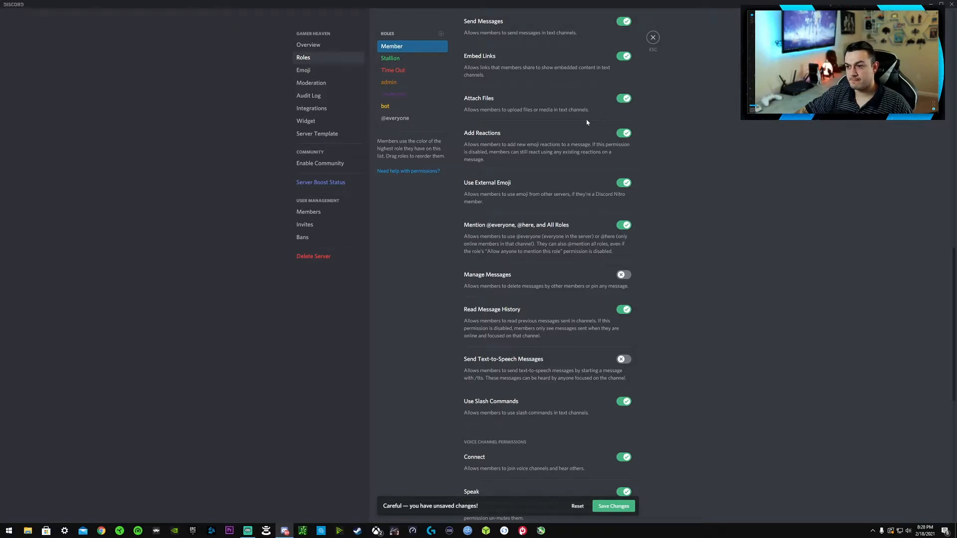
scroll(582, 125, "down", 1)
scroll(599, 129, "down", 1)
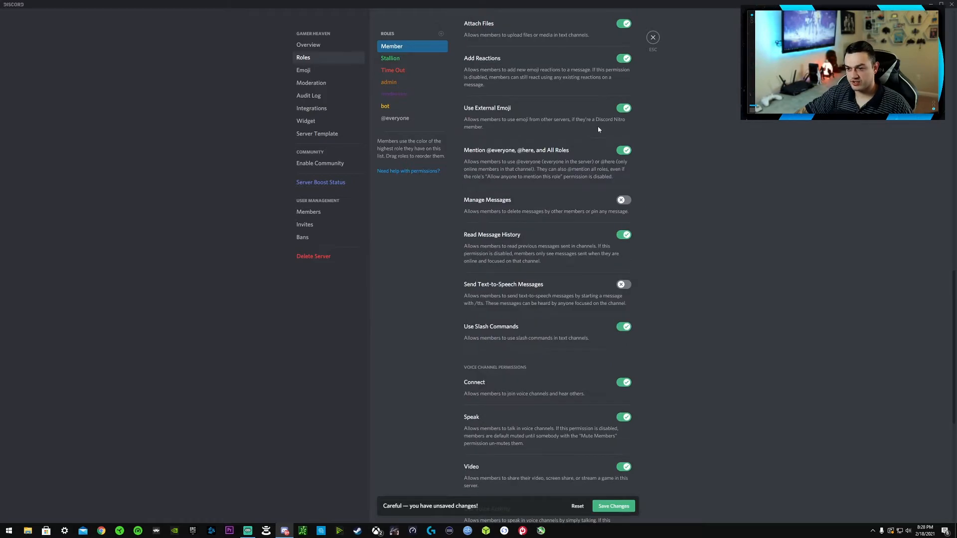
scroll(607, 152, "down", 1)
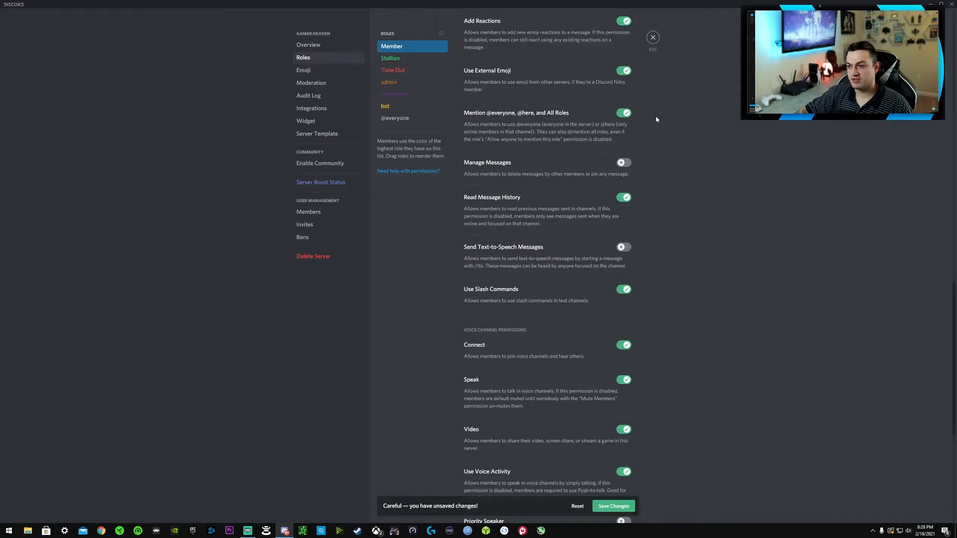
scroll(618, 137, "down", 1)
scroll(560, 171, "down", 4)
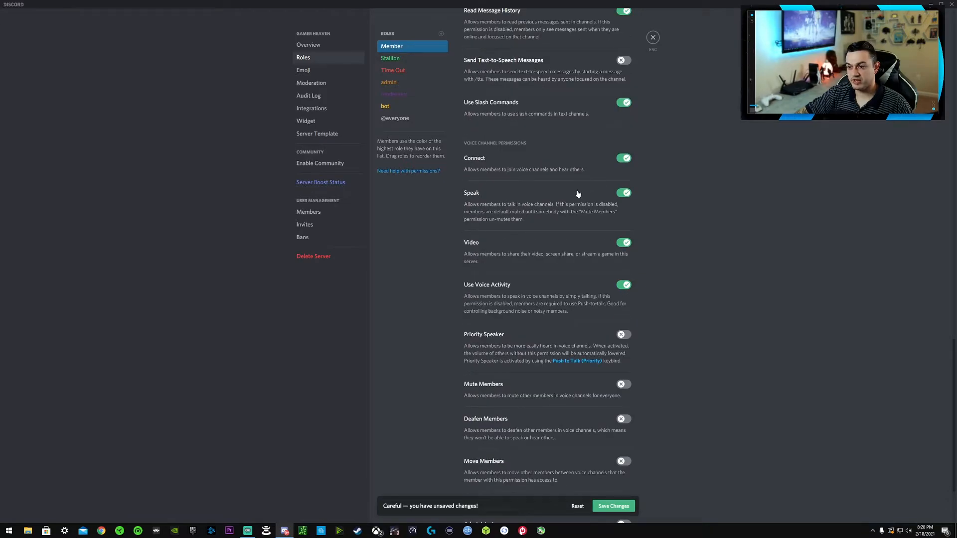
scroll(577, 194, "down", 1)
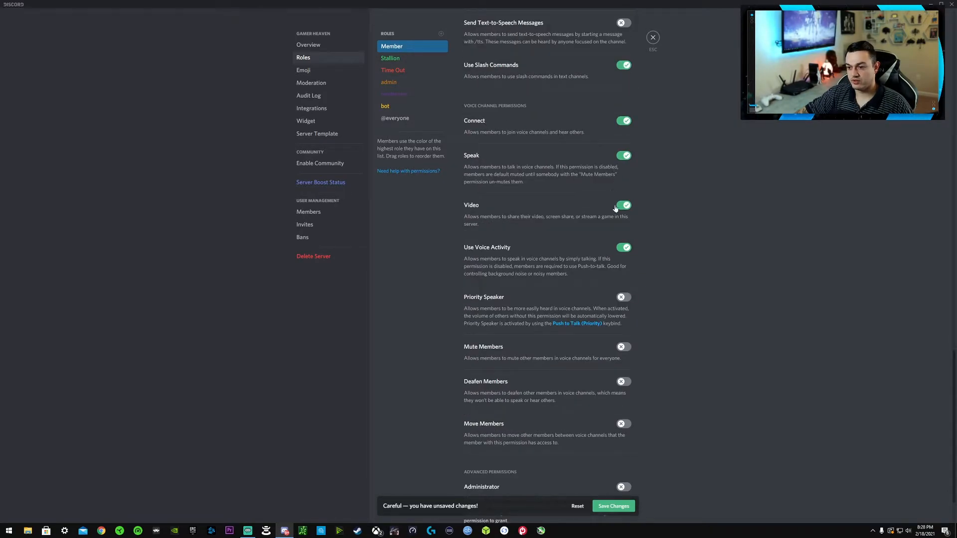
scroll(616, 208, "down", 2)
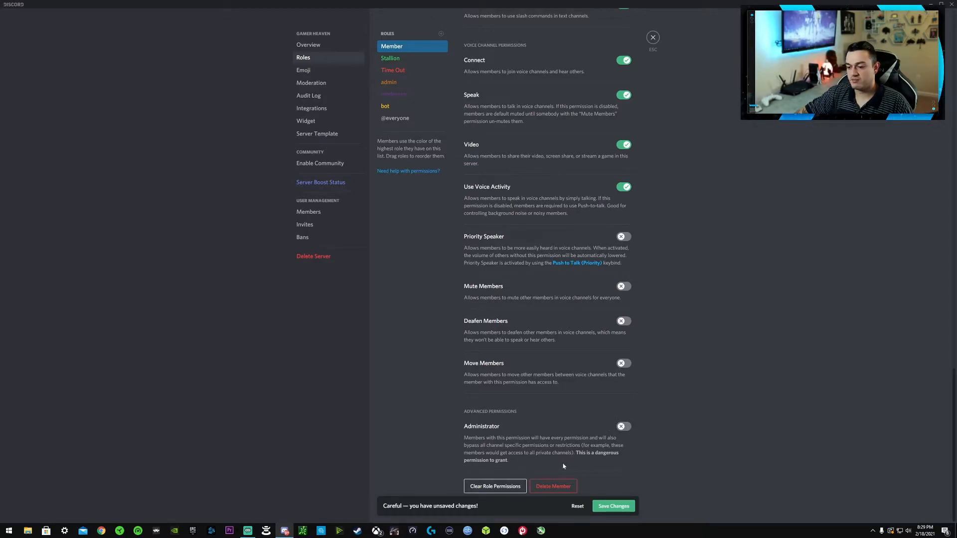
left_click(622, 510)
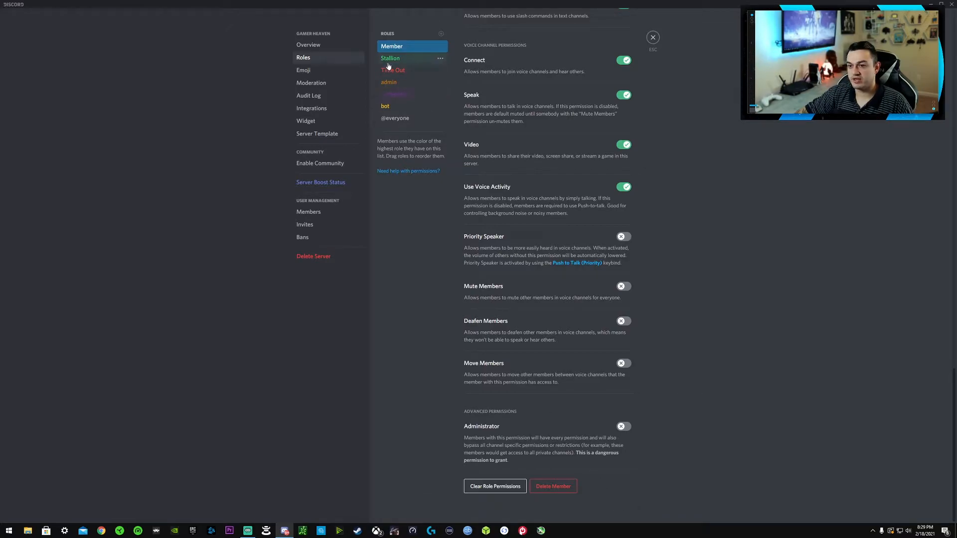
Set the Stallion role to display its members separately from online members, and review its membership permissions
left_click(392, 58)
scroll(569, 214, "up", 15)
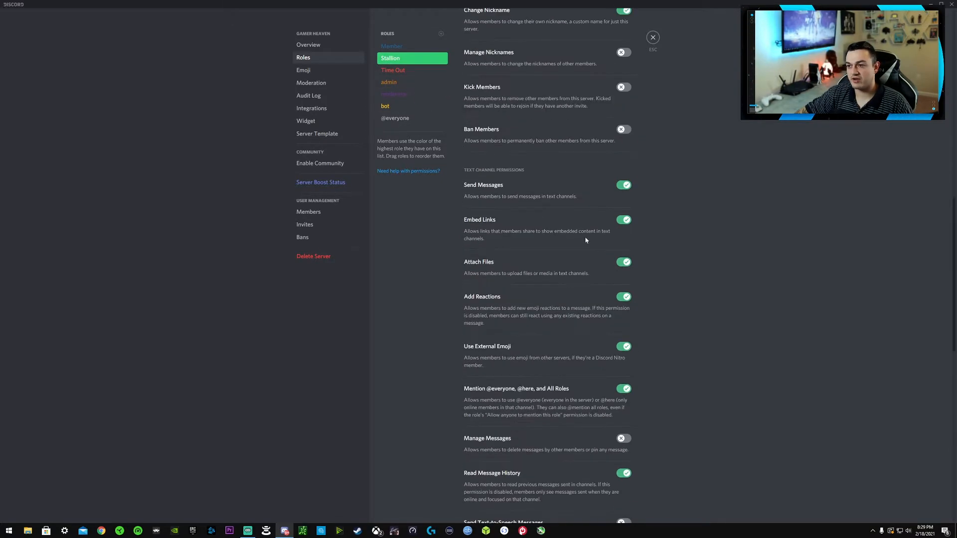
scroll(581, 234, "up", 3)
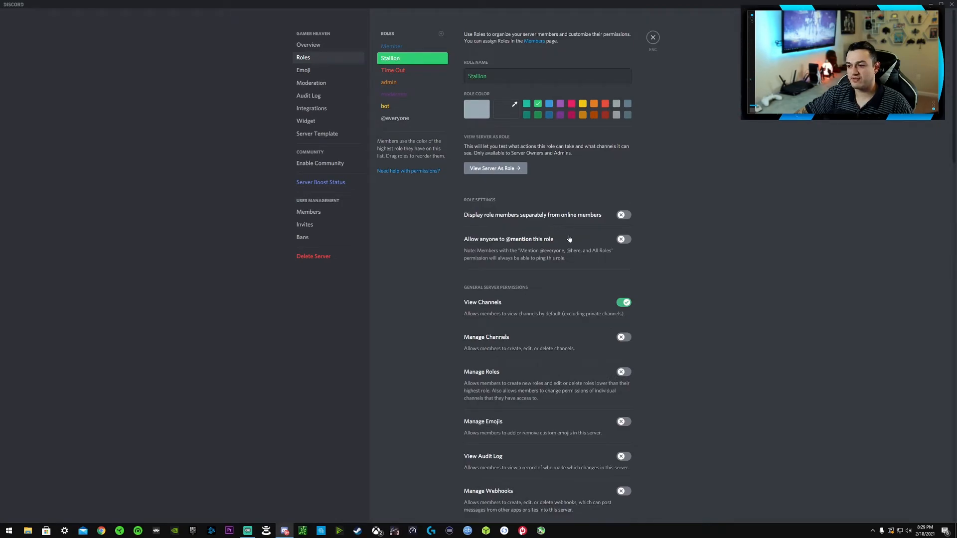
scroll(569, 239, "down", 3)
left_click(623, 65)
scroll(601, 185, "down", 5)
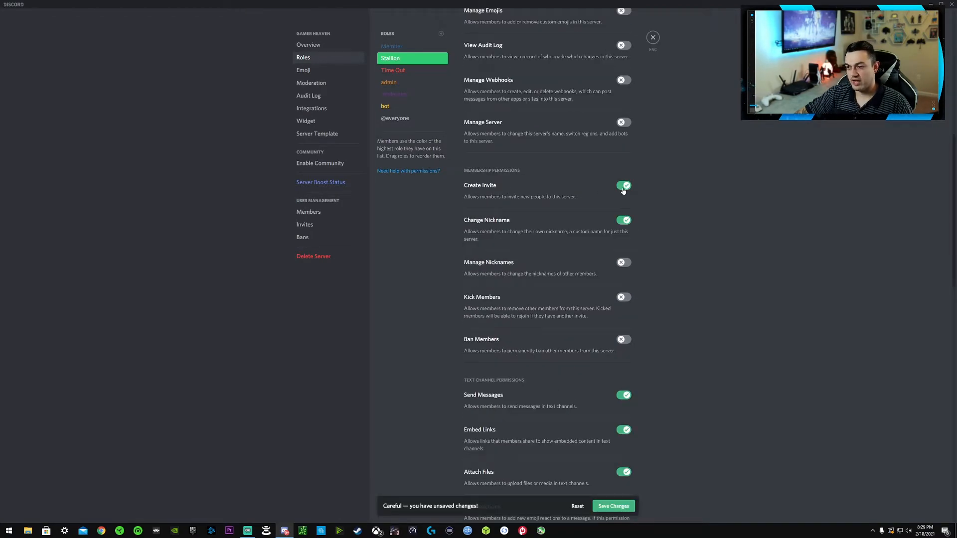
scroll(593, 227, "down", 1)
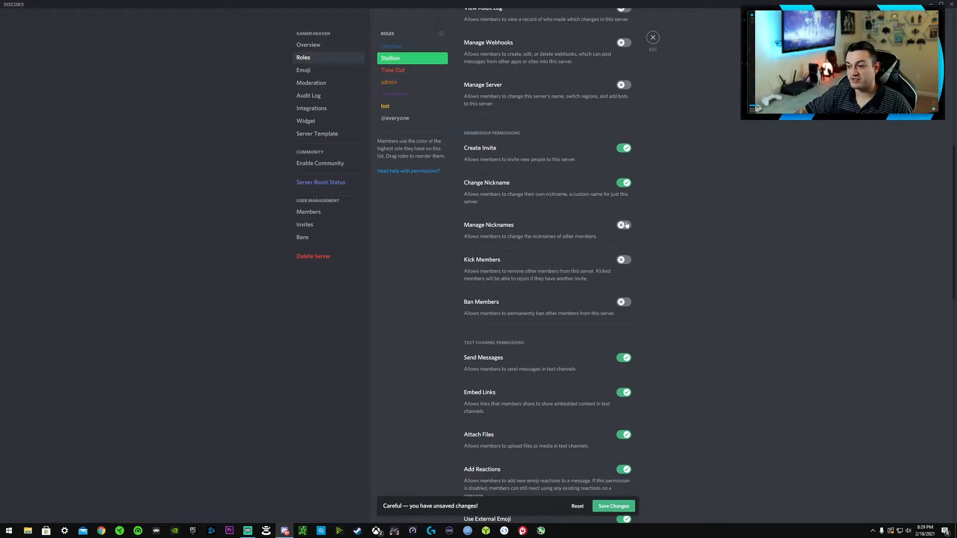
Disable the Create Invite and Change Nickname permissions for the Time Out role
left_click(399, 70)
scroll(534, 214, "up", 5)
scroll(538, 253, "up", 12)
scroll(553, 257, "down", 2)
scroll(551, 254, "up", 2)
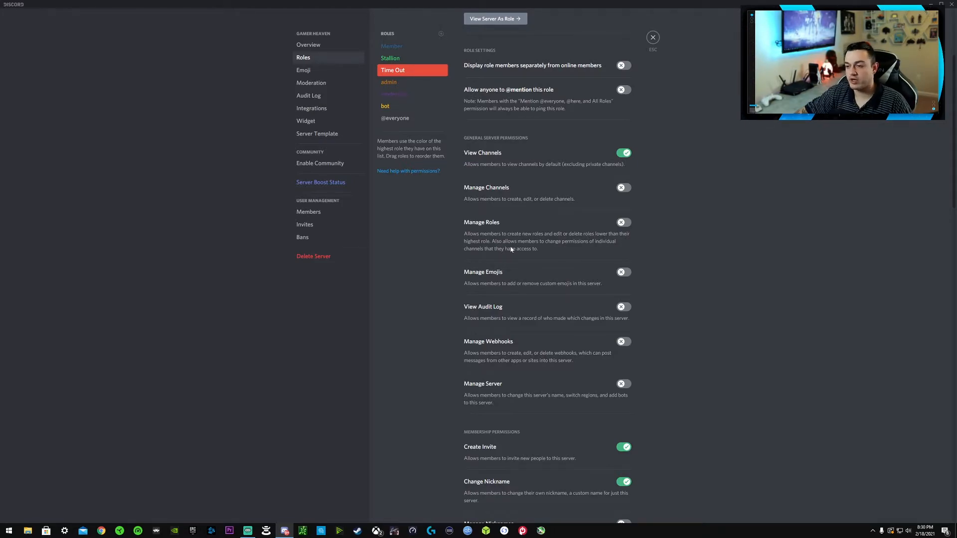
scroll(518, 247, "down", 1)
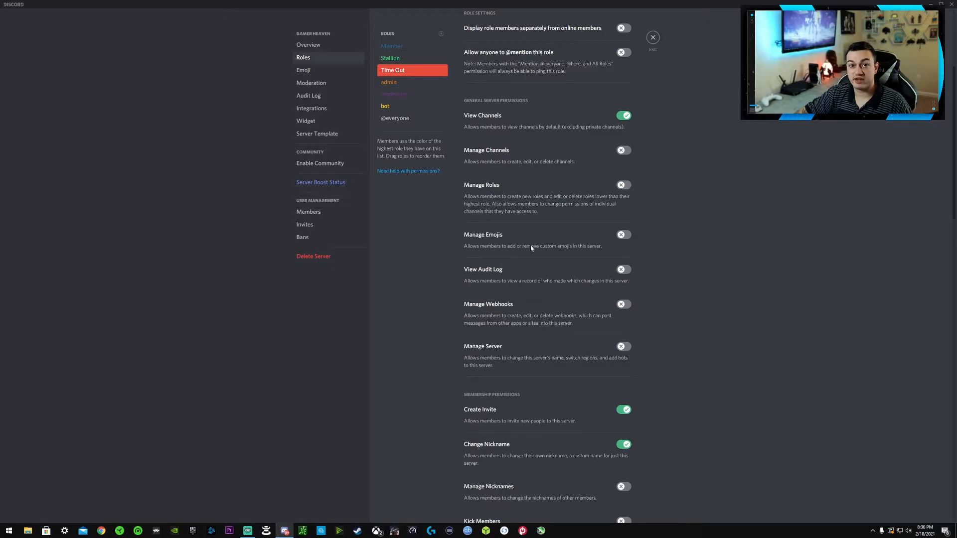
scroll(616, 280, "down", 5)
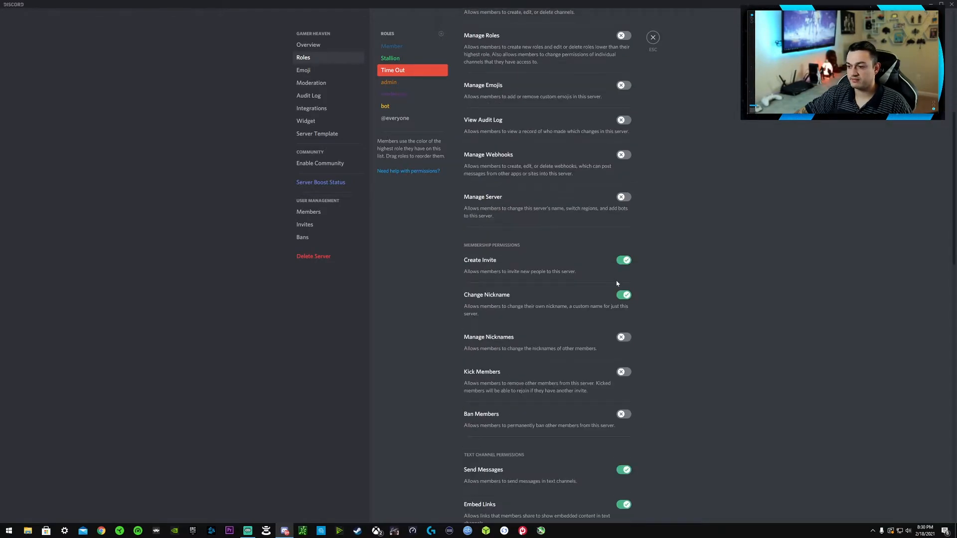
left_click(623, 186)
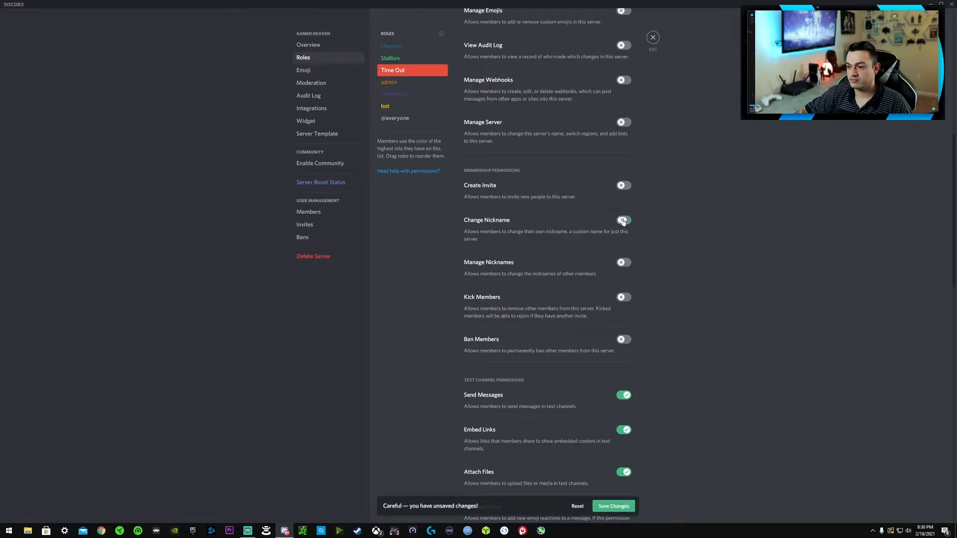
left_click(623, 221)
scroll(620, 224, "down", 2)
scroll(617, 305, "down", 3)
left_click(623, 209)
left_click(624, 243)
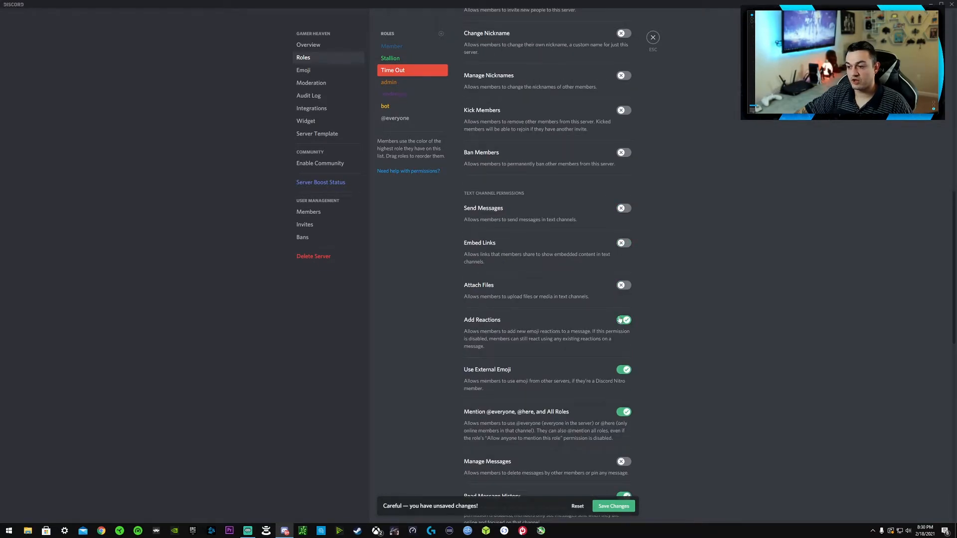
scroll(621, 319, "down", 3)
left_click(623, 207)
left_click(622, 259)
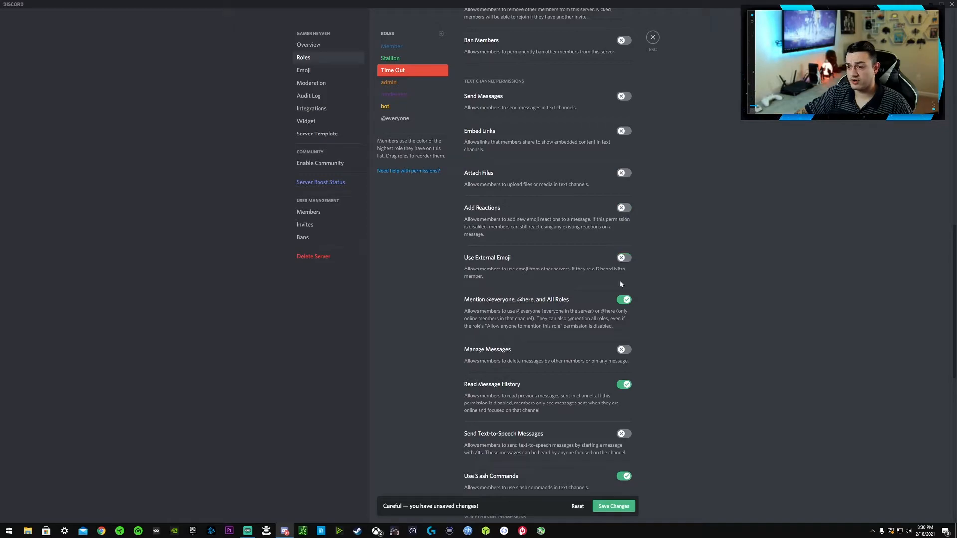
scroll(627, 253, "down", 3)
left_click(622, 192)
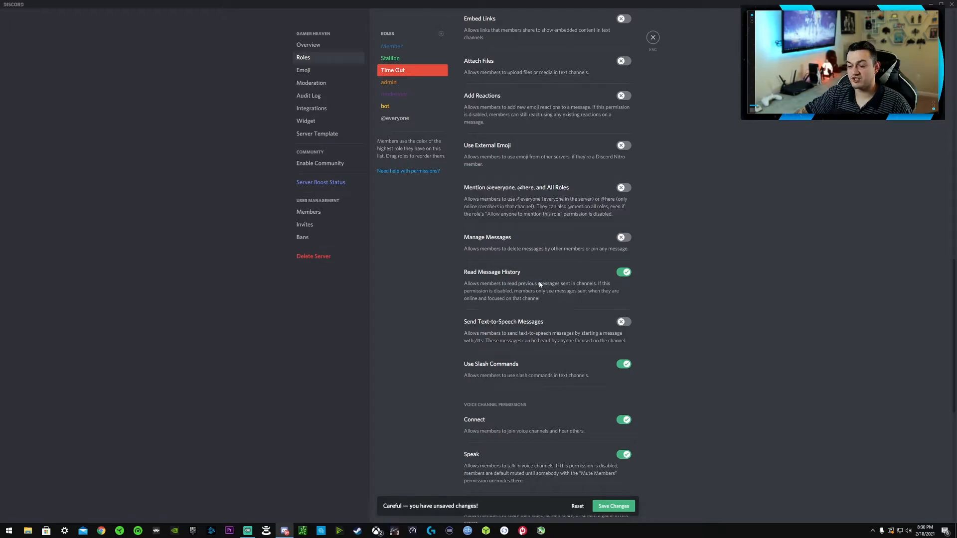
Disable Use Slash Commands, Connect, Speak, Video and Use Voice Activity for the Time Out role, and save the changes
scroll(540, 285, "down", 2)
scroll(548, 292, "up", 1)
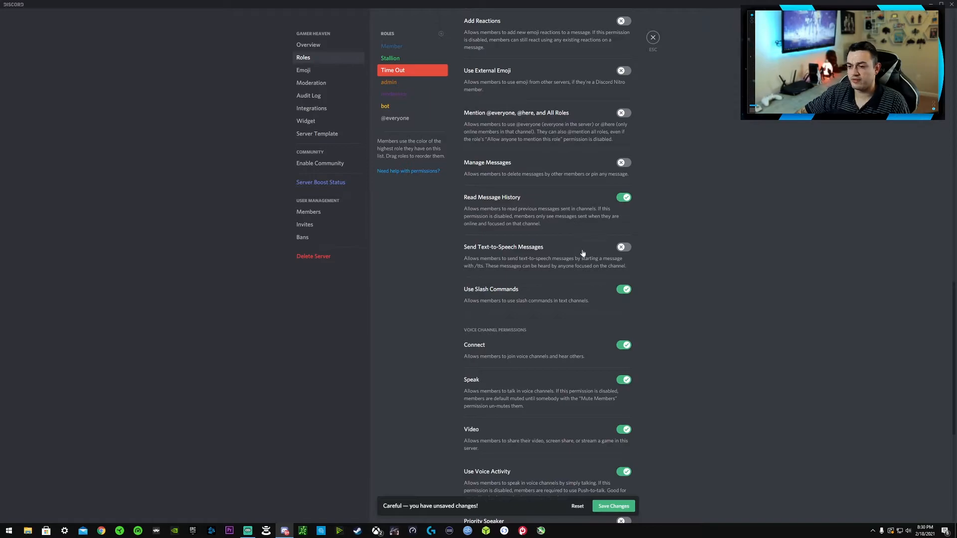
scroll(582, 261, "down", 1)
left_click(624, 269)
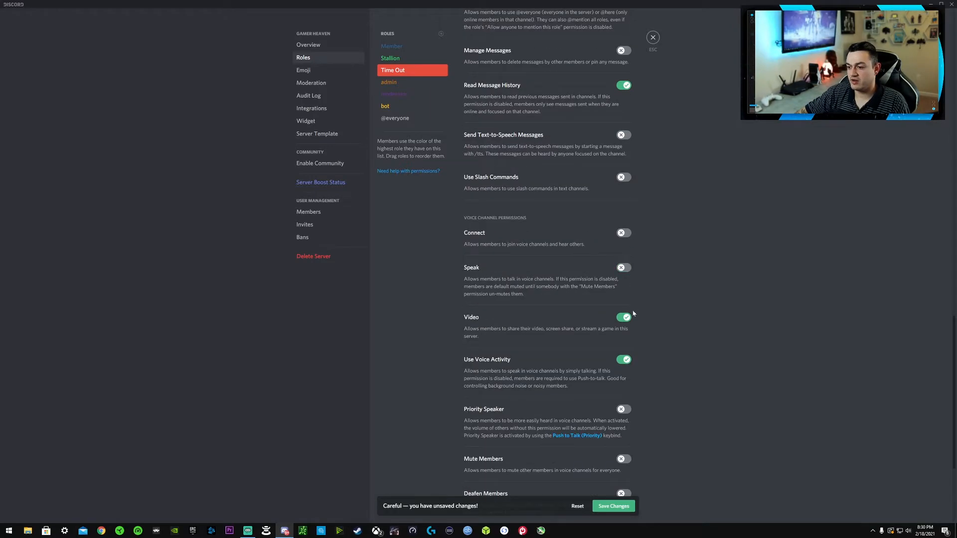
left_click(624, 317)
left_click(625, 361)
scroll(621, 364, "down", 4)
left_click(613, 506)
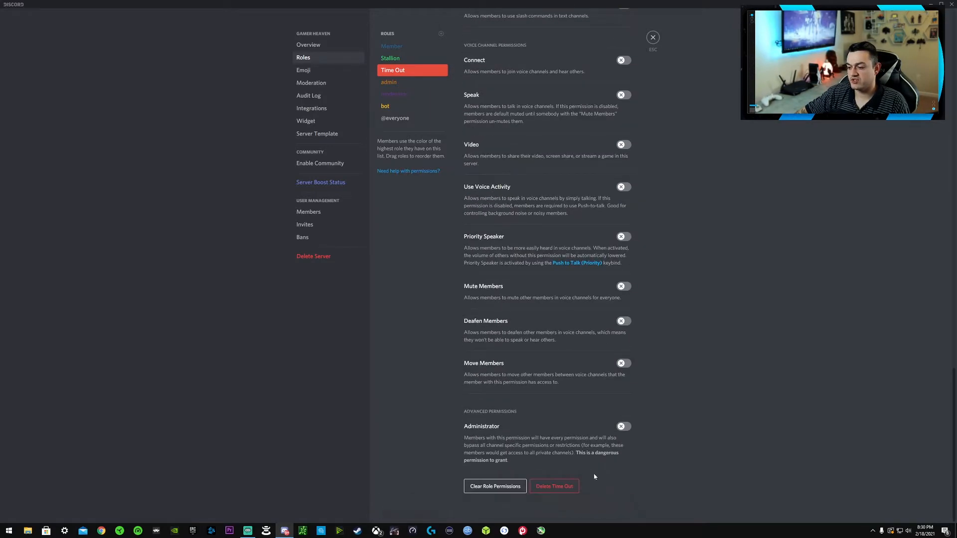
Grant the admin role the Administrator permission and save the changes
left_click(391, 83)
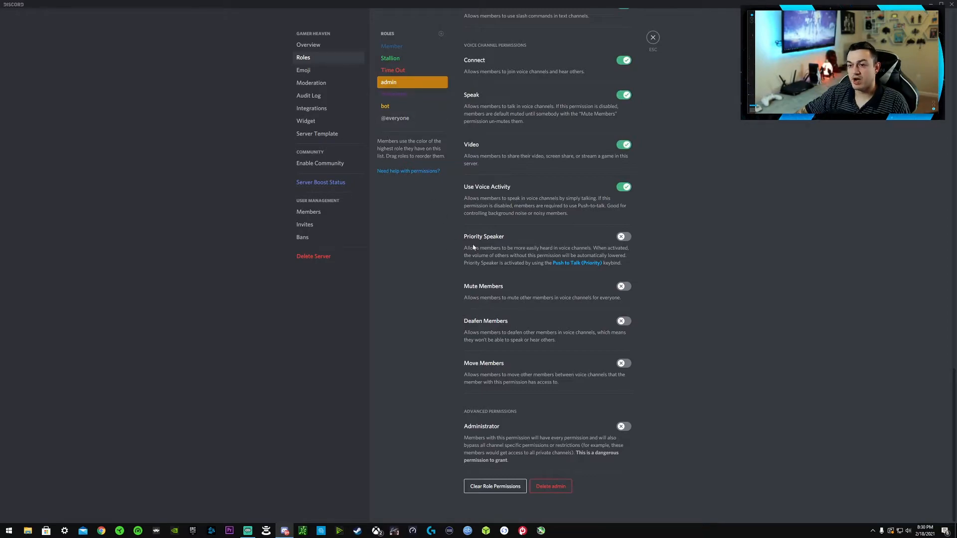
scroll(475, 246, "up", 2)
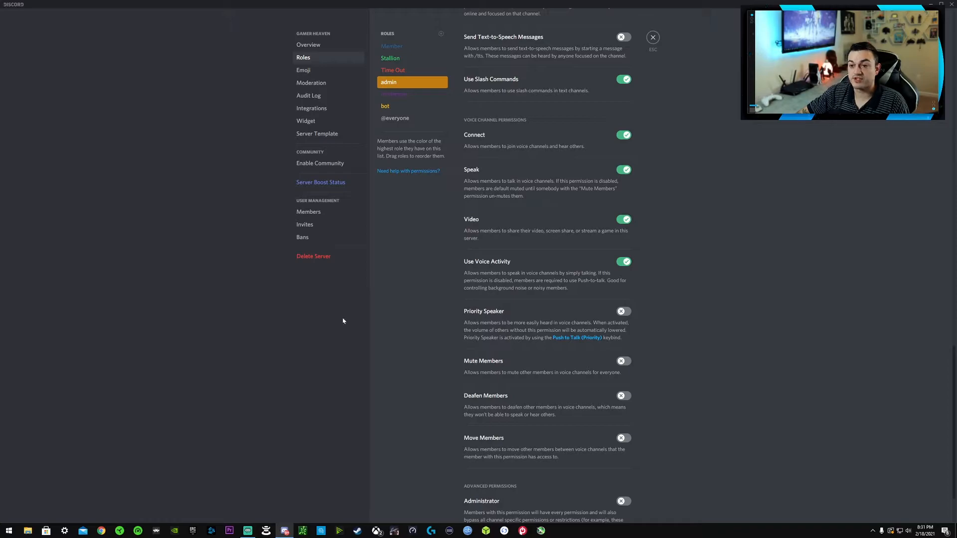
scroll(566, 213, "up", 4)
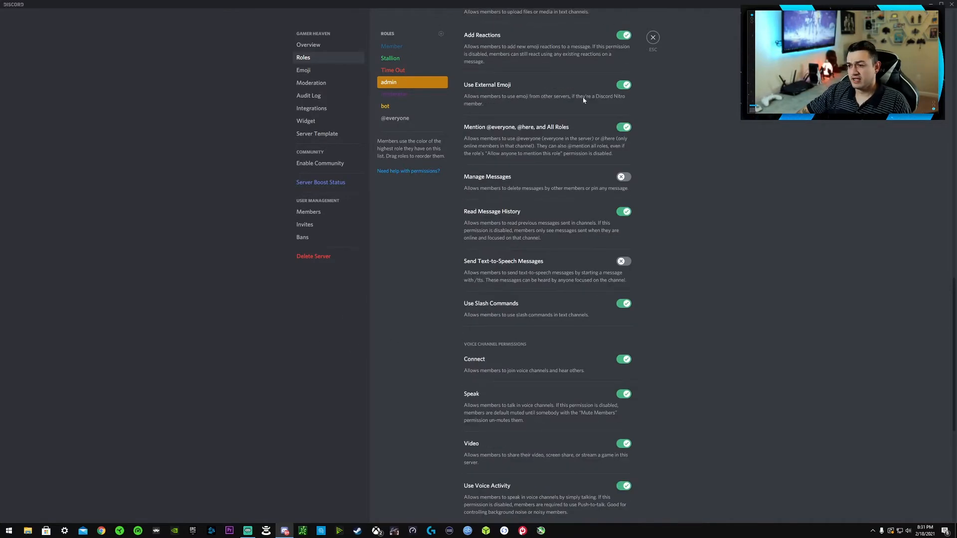
scroll(578, 214, "down", 6)
left_click(623, 427)
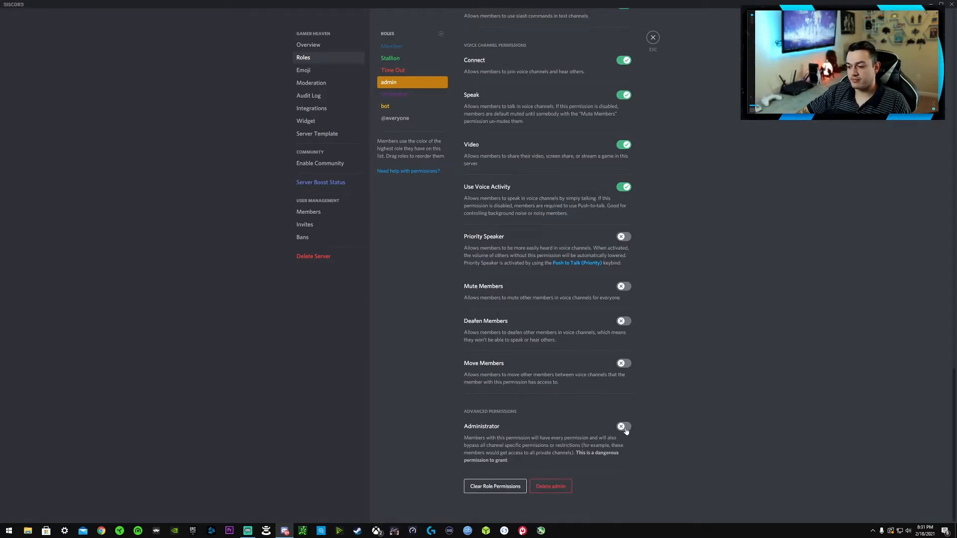
left_click(609, 506)
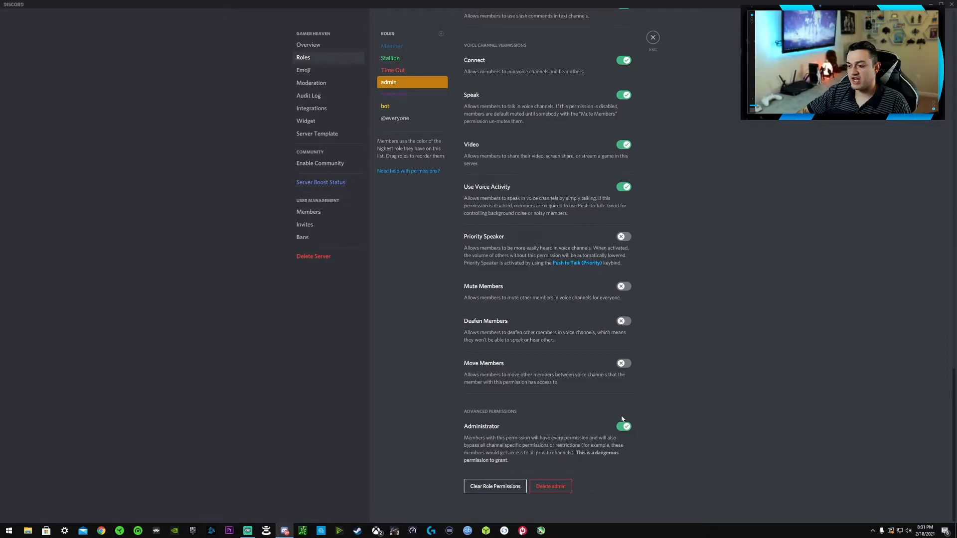
Examine the admin role's individual permissions alongside the Administrator permission and its description
scroll(583, 392, "up", 10)
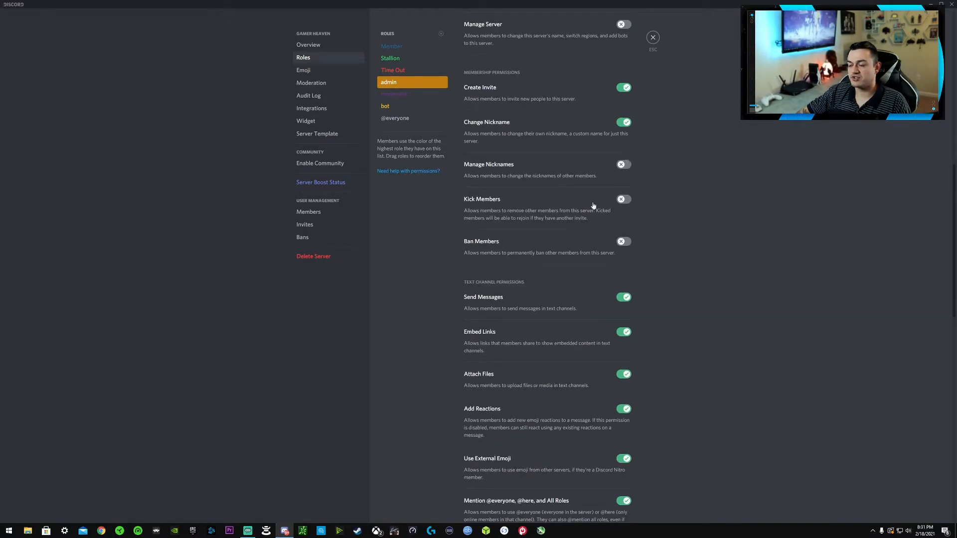
scroll(615, 244, "up", 4)
scroll(566, 310, "down", 18)
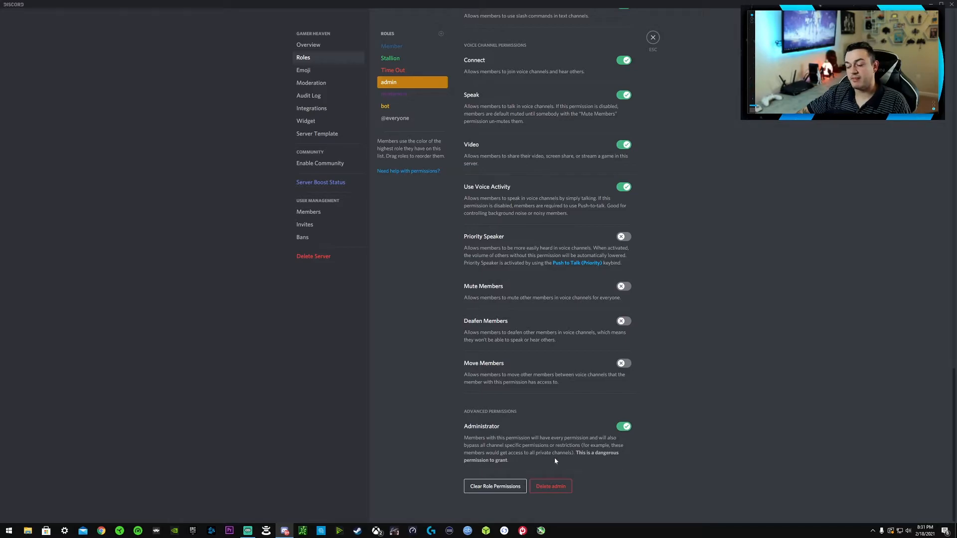
scroll(561, 451, "up", 20)
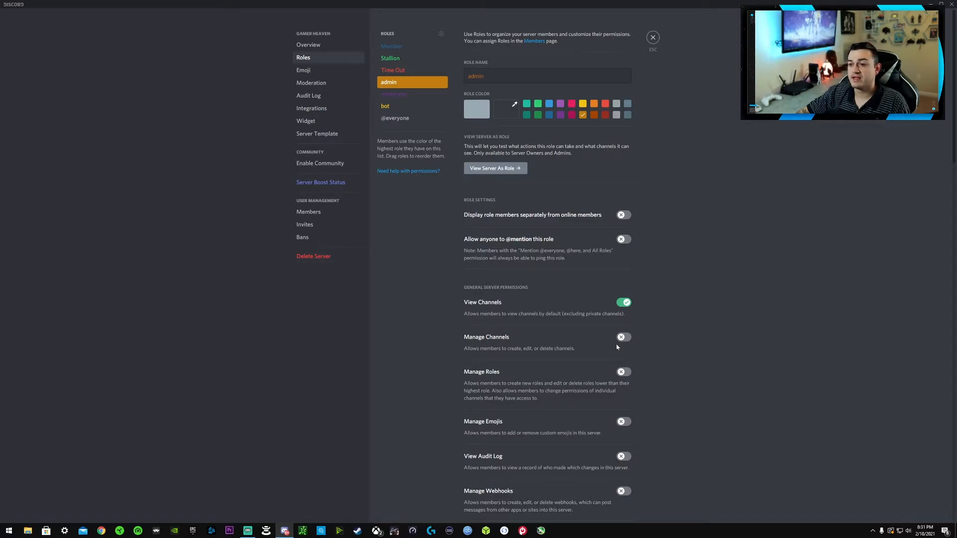
scroll(617, 344, "down", 15)
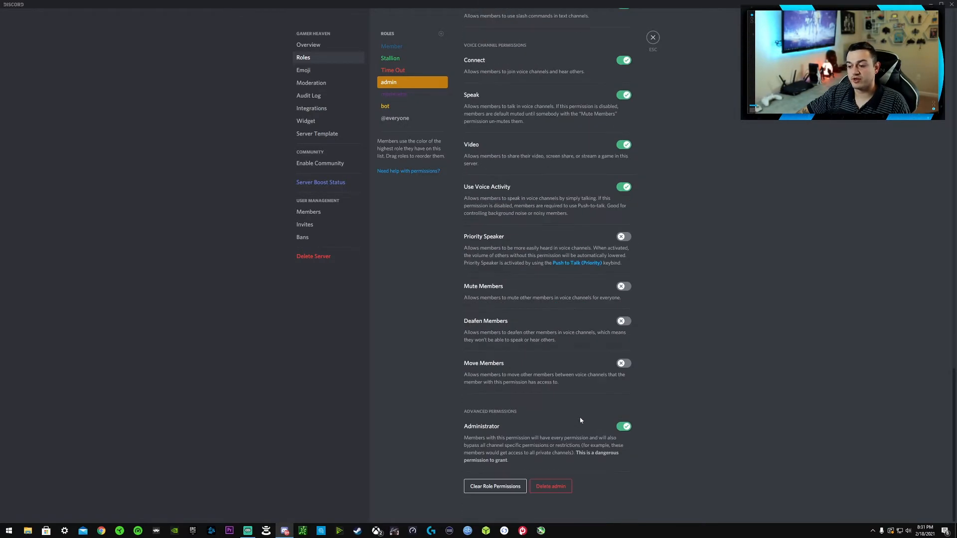
scroll(589, 359, "up", 15)
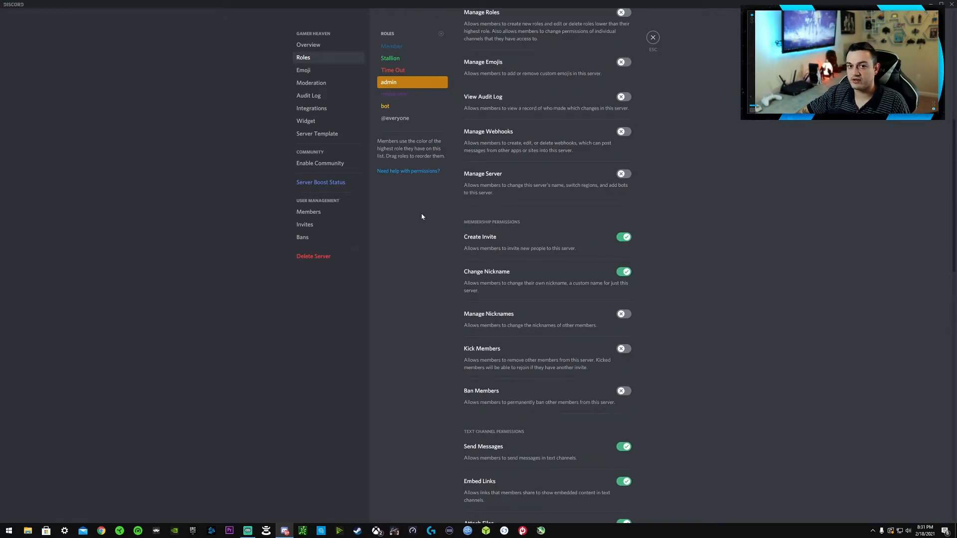
Grant the moderator role the Manage Channels, Manage Roles, Manage Emojis, View Audit Log, Manage Webhooks and Manage Server permissions
left_click(402, 95)
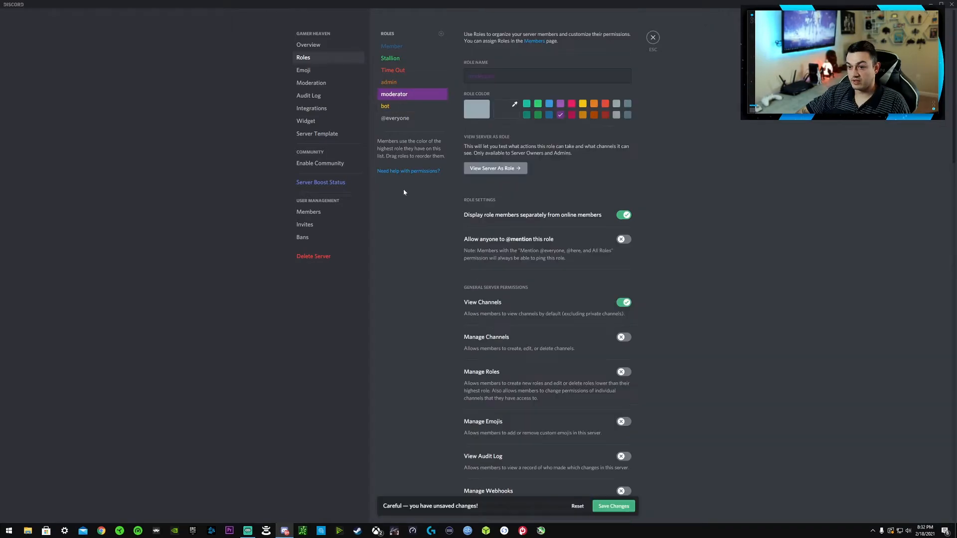
scroll(844, 490, "down", 15)
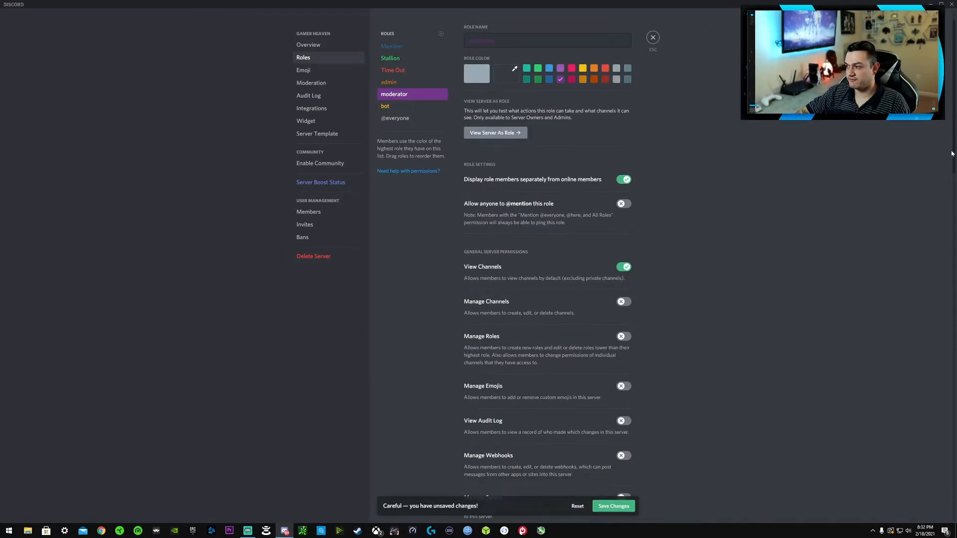
scroll(844, 489, "up", 20)
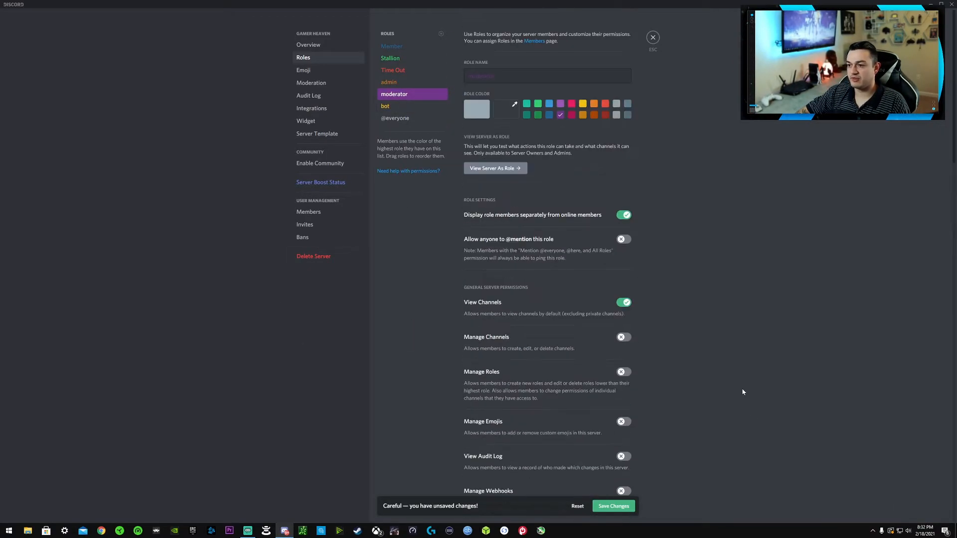
scroll(628, 279, "down", 4)
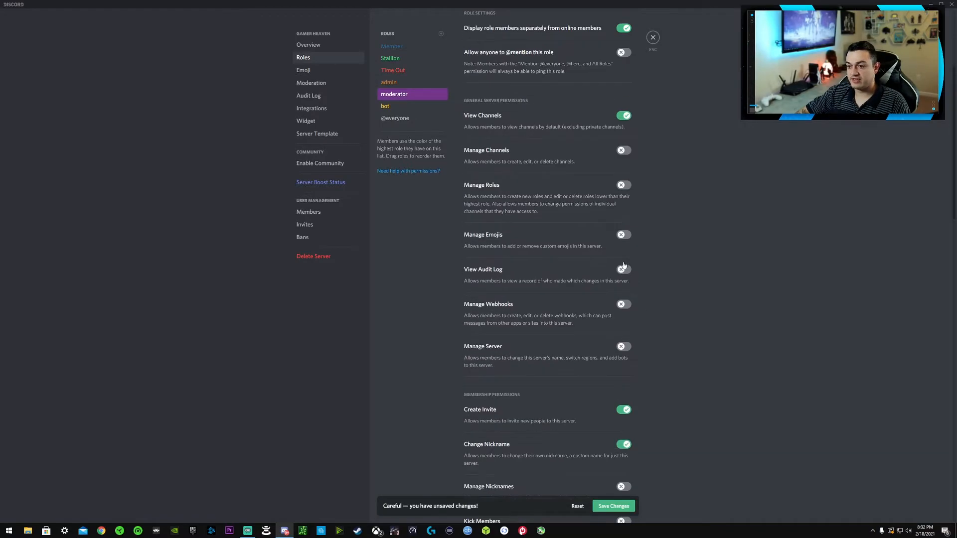
left_click(624, 150)
left_click(623, 185)
scroll(623, 187, "down", 1)
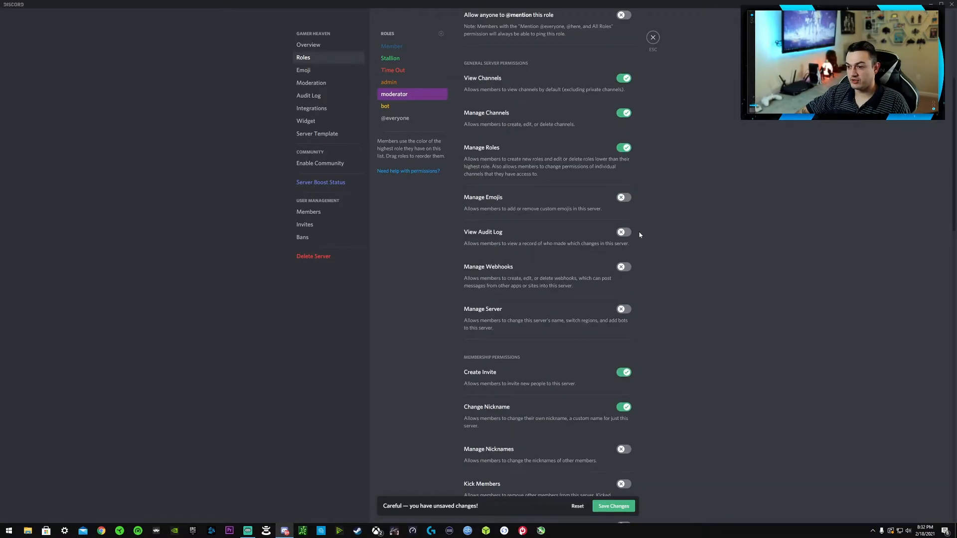
left_click(622, 199)
left_click(623, 233)
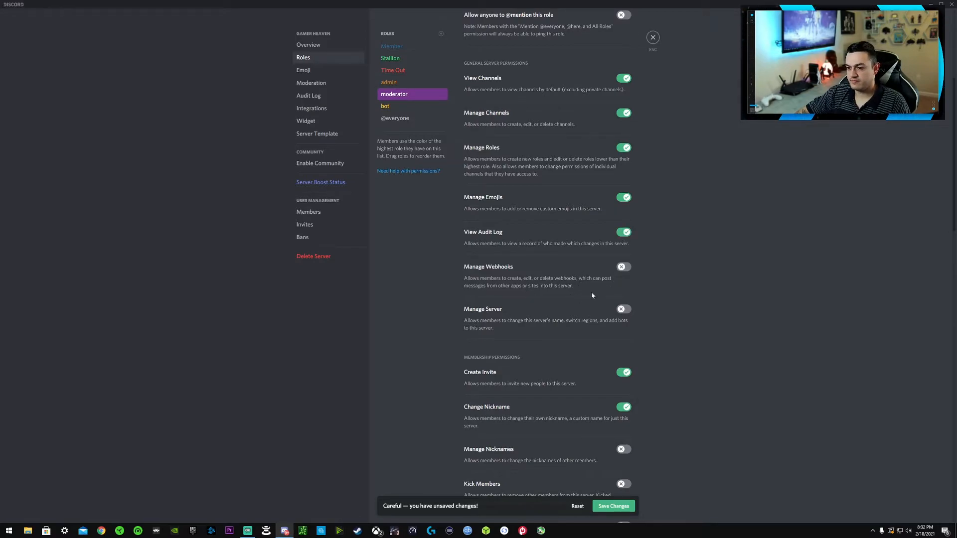
scroll(596, 291, "down", 3)
left_click(623, 155)
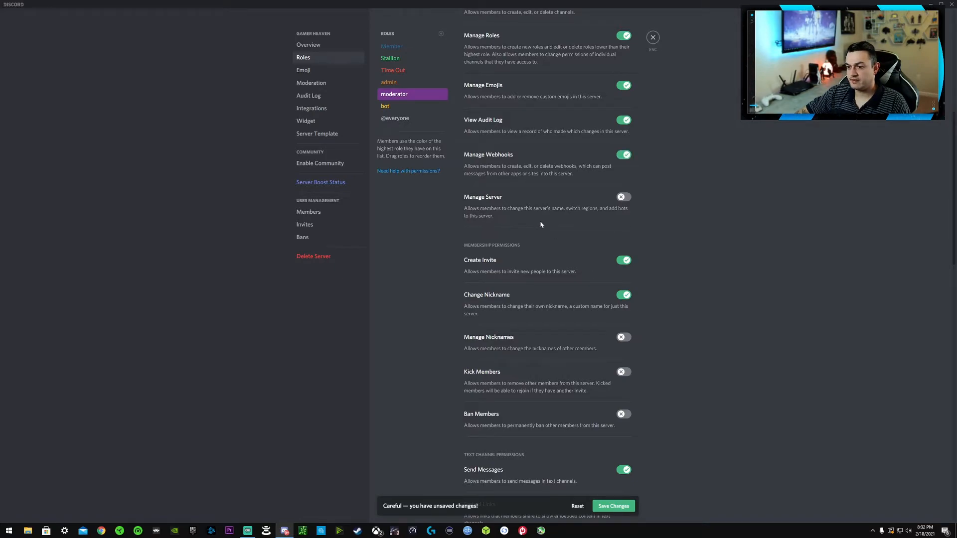
left_click(624, 197)
Enable the Manage Nicknames, Kick Members and Ban Members permissions for the moderator role
scroll(630, 248, "down", 2)
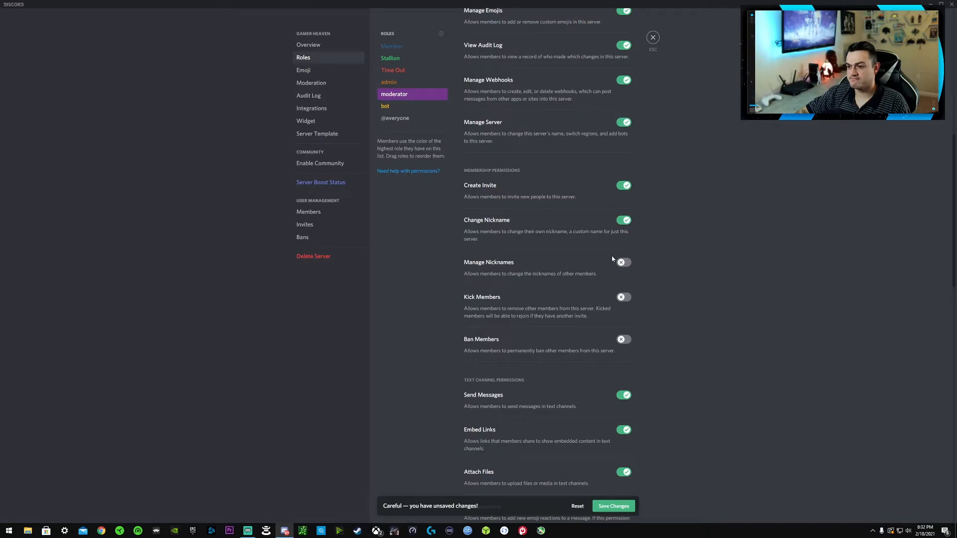
scroll(563, 326, "down", 1)
left_click(622, 225)
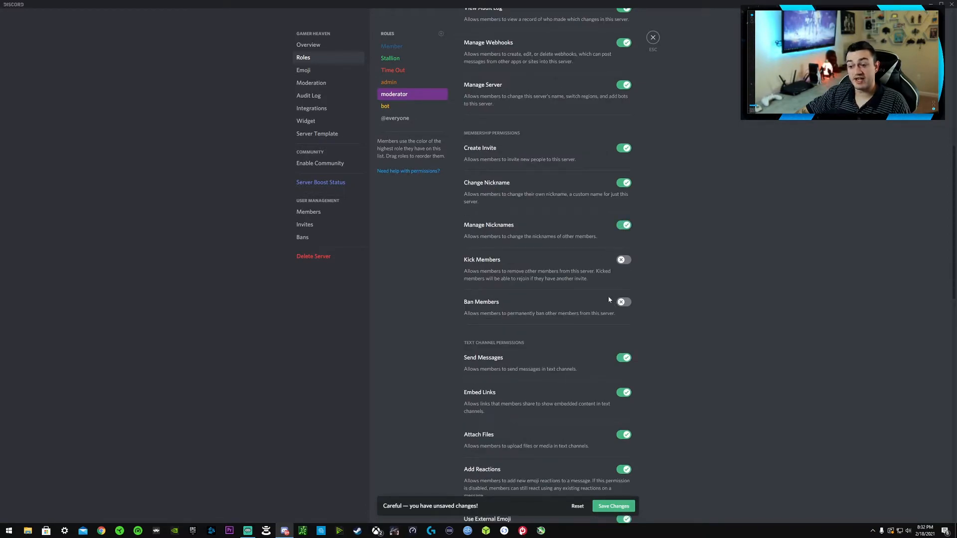
left_click(623, 263)
left_click(623, 302)
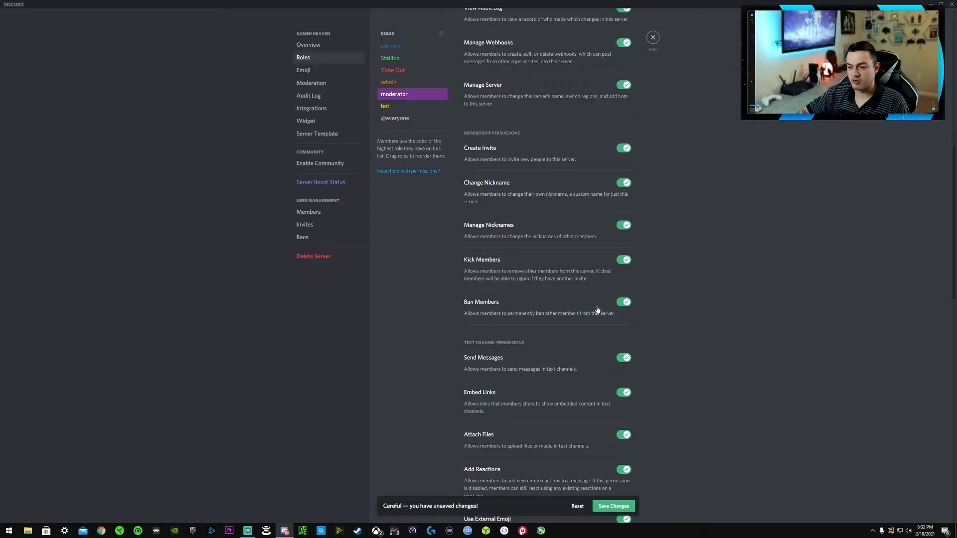
Enable Priority Speaker, Mute Members, Deafen Members and Move Members for the moderator role, and save the changes
scroll(589, 309, "down", 2)
scroll(582, 306, "down", 15)
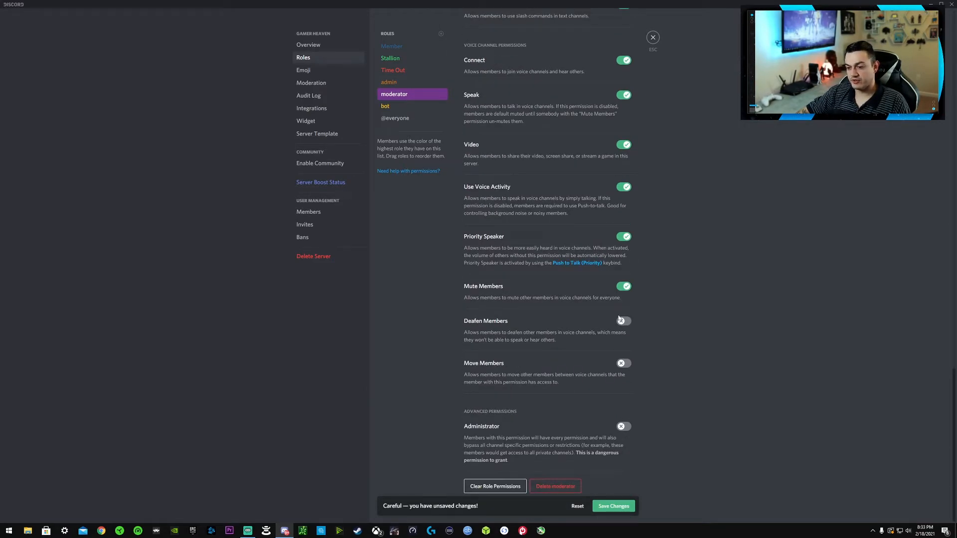
left_click(623, 363)
left_click(624, 321)
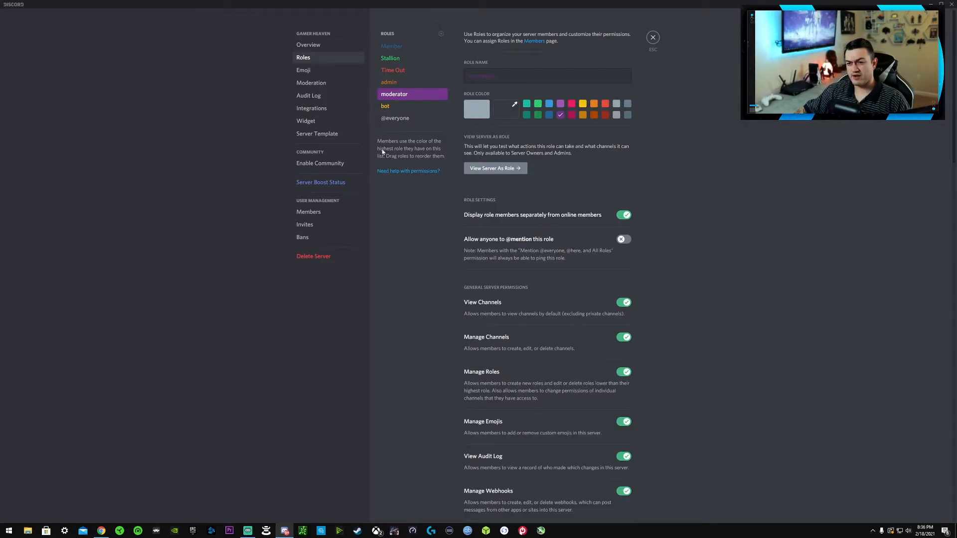
left_click(652, 39)
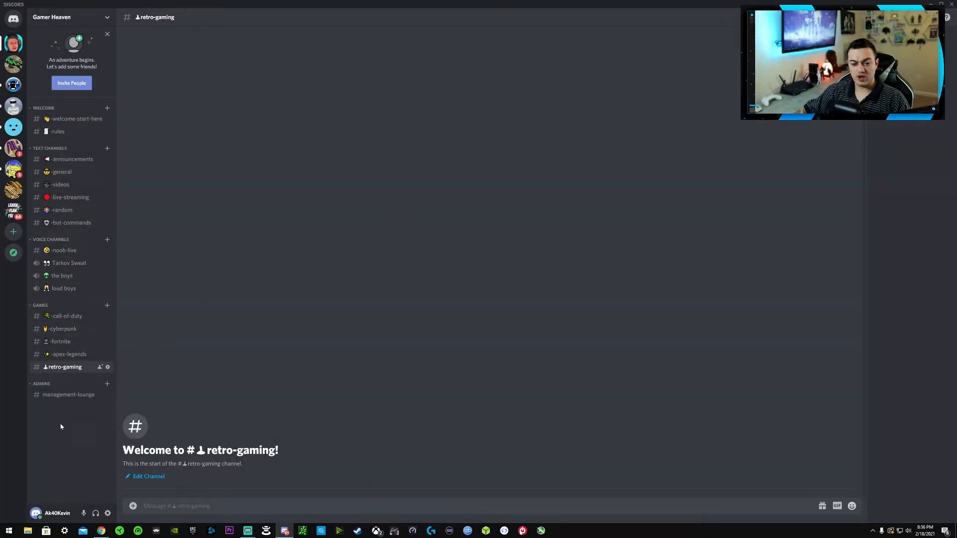
Make the management-lounge channel private in its channel permissions
right_click(53, 396)
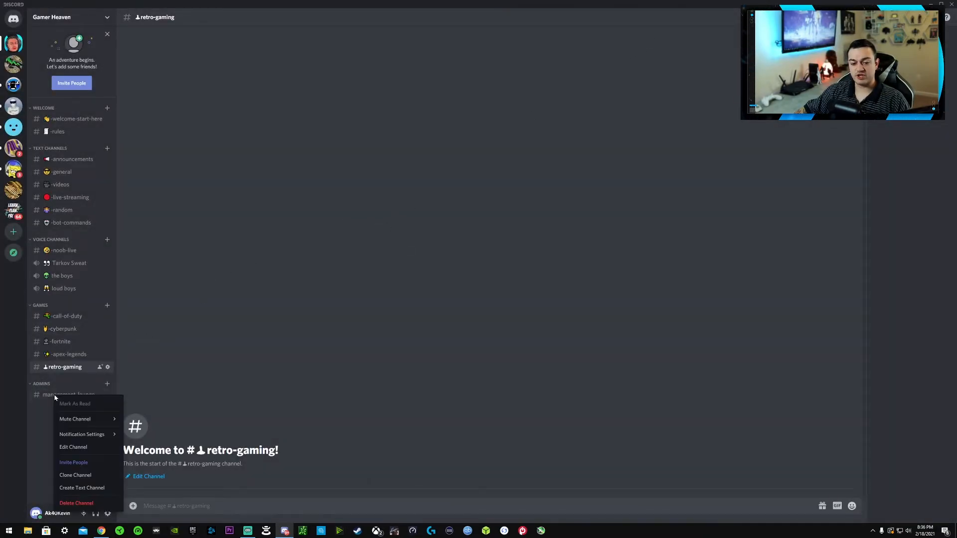
left_click(66, 453)
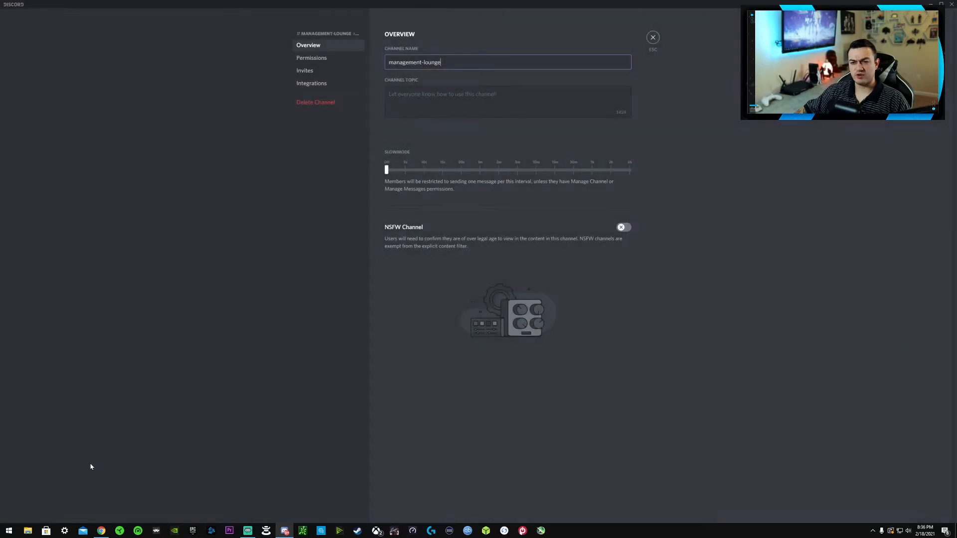
left_click(309, 59)
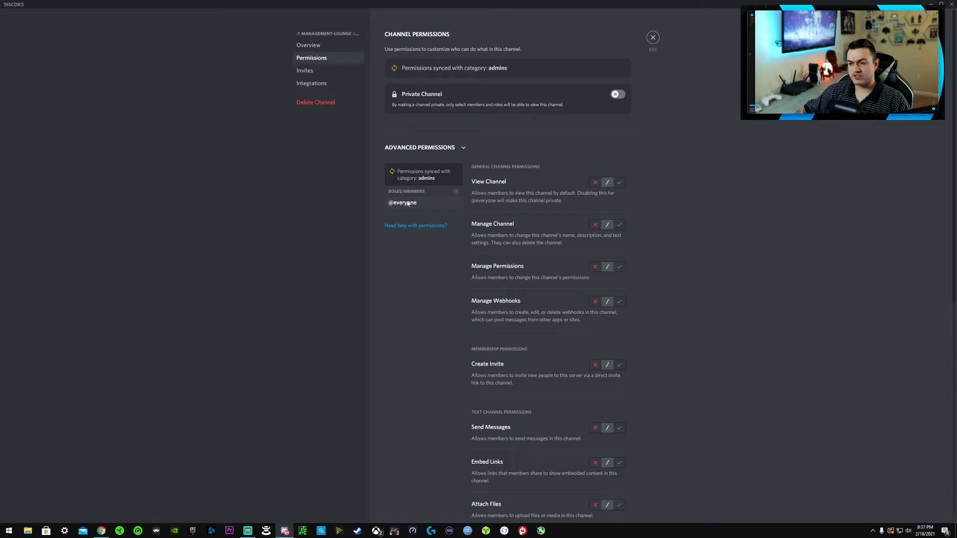
scroll(538, 254, "down", 1)
left_click(618, 56)
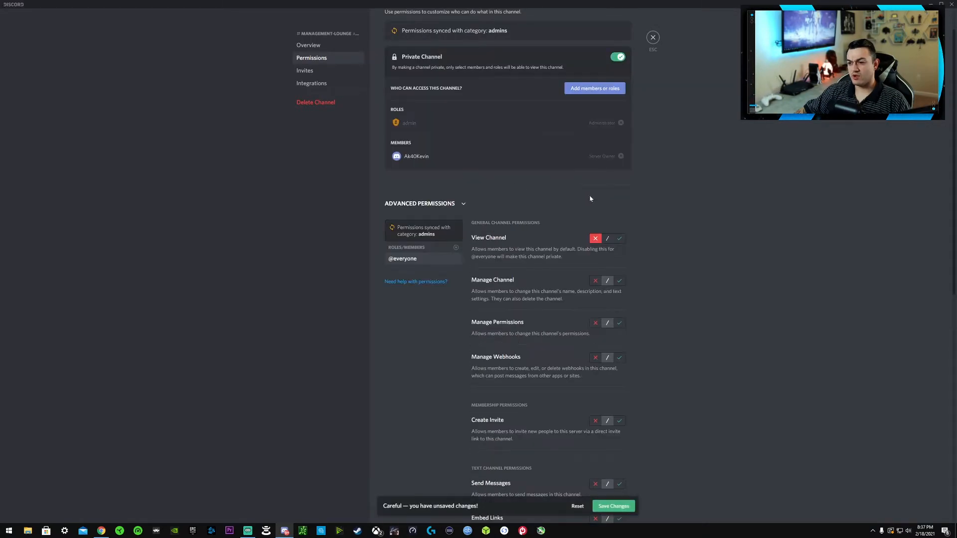
scroll(589, 269, "down", 1)
left_click(595, 241)
left_click(596, 284)
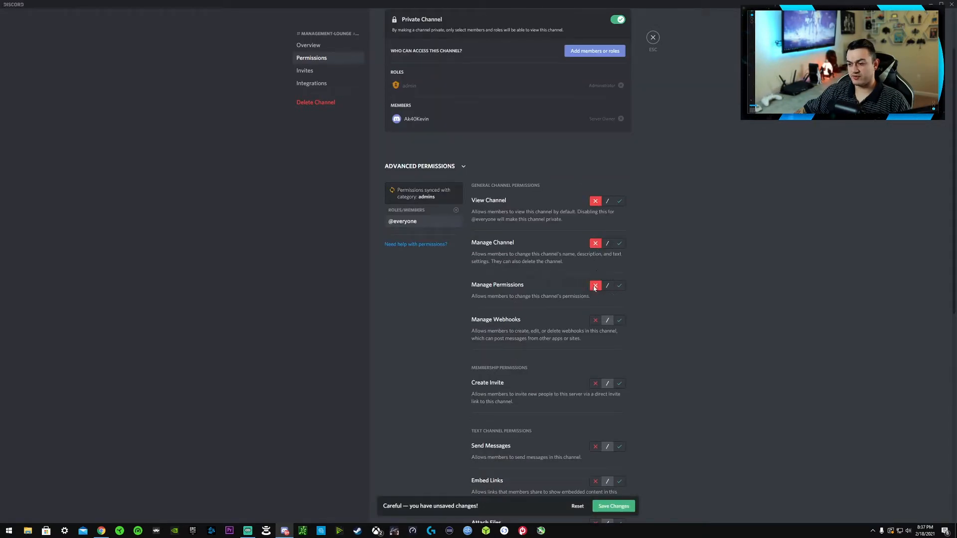
scroll(597, 314, "down", 2)
left_click(596, 246)
left_click(595, 308)
scroll(593, 304, "down", 3)
left_click(595, 297)
scroll(598, 301, "down", 1)
left_click(596, 294)
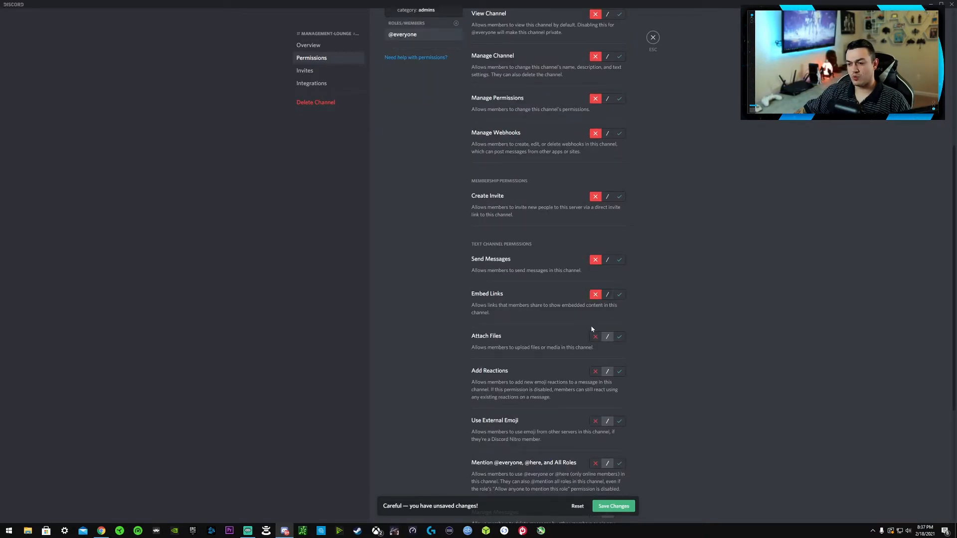
left_click(595, 337)
scroll(591, 324, "down", 2)
left_click(596, 295)
left_click(595, 344)
scroll(595, 329, "down", 2)
left_click(596, 314)
scroll(595, 309, "down", 1)
left_click(595, 300)
left_click(595, 342)
left_click(595, 392)
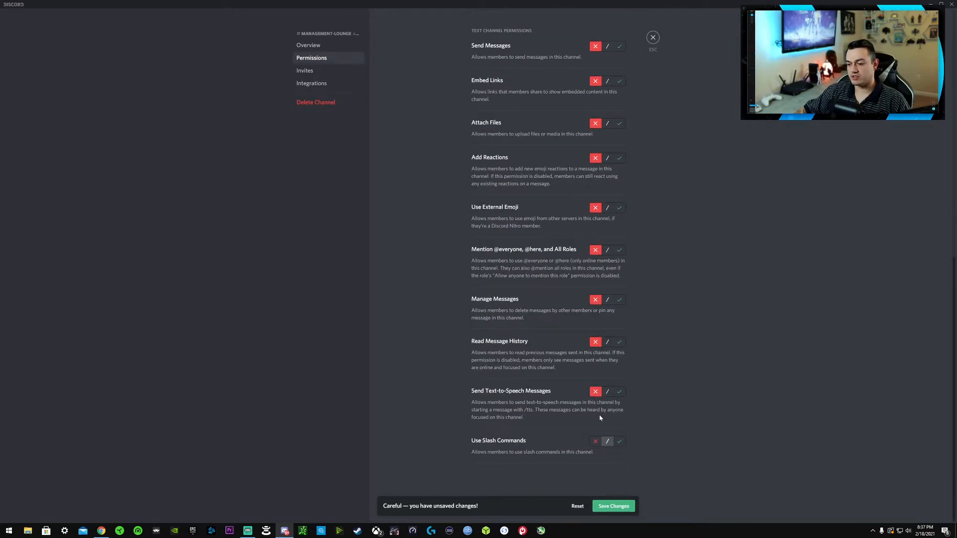
Add the moderator role to those who can access the private management-lounge channel
scroll(591, 250, "up", 8)
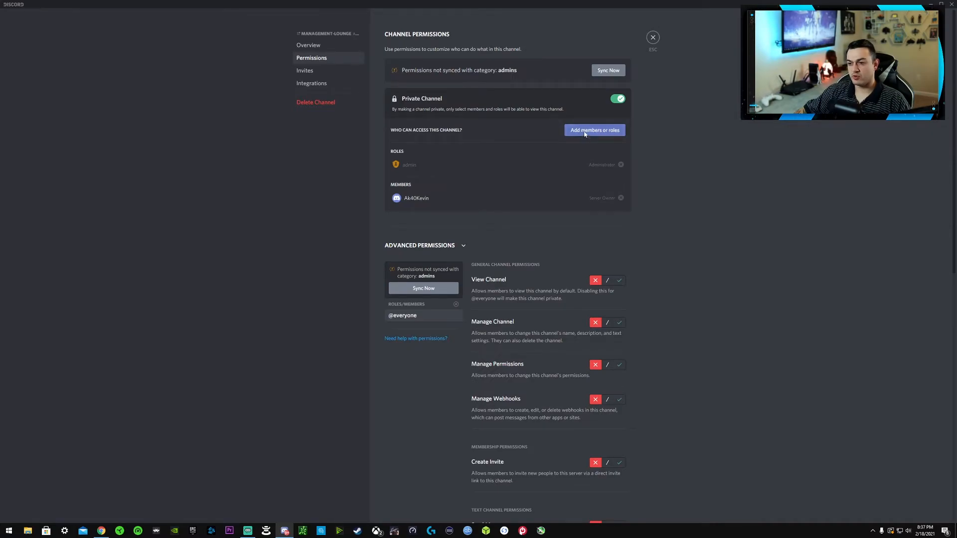
left_click(583, 138)
left_click(421, 301)
left_click(533, 340)
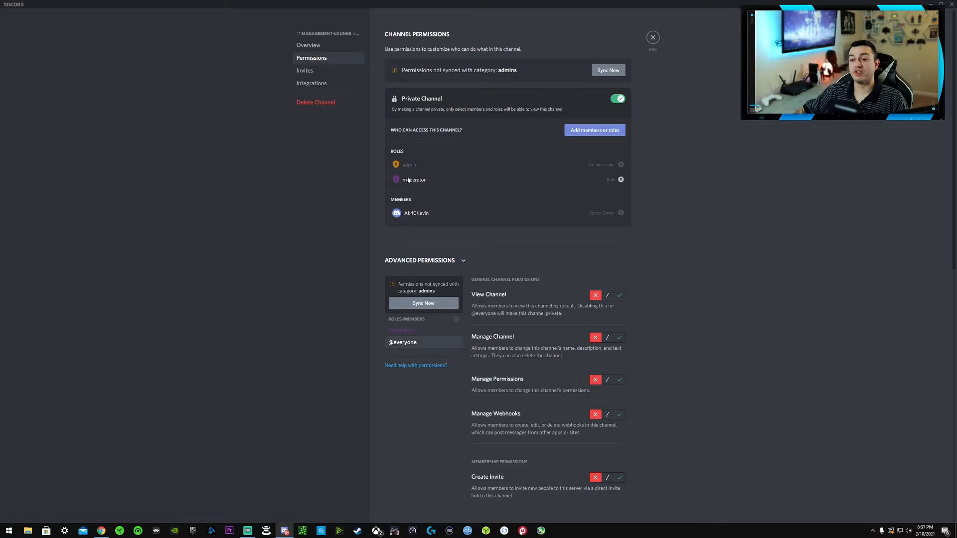
Allow the moderator role Manage Channel, Manage Permissions, Manage Webhooks and Create Invite in management-lounge
scroll(439, 269, "down", 3)
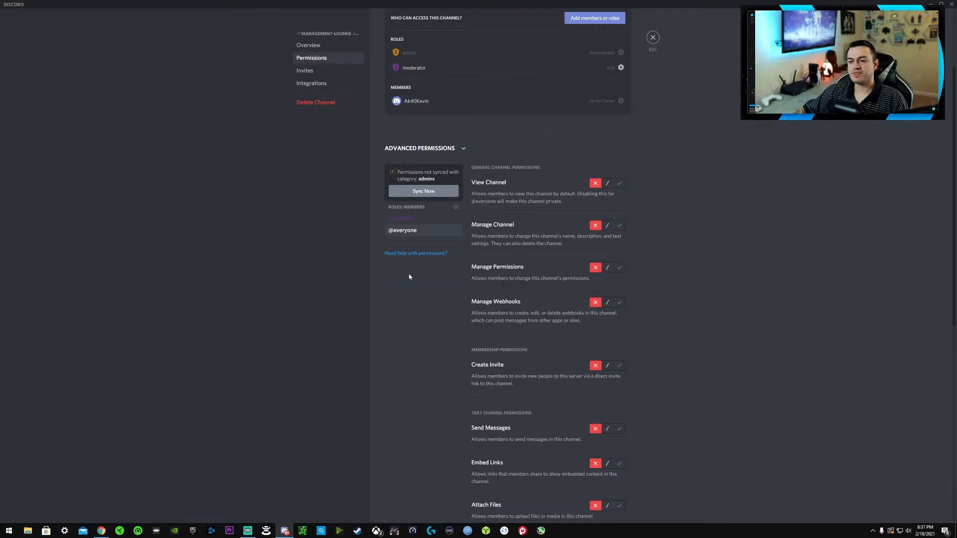
left_click(399, 216)
scroll(549, 230, "down", 1)
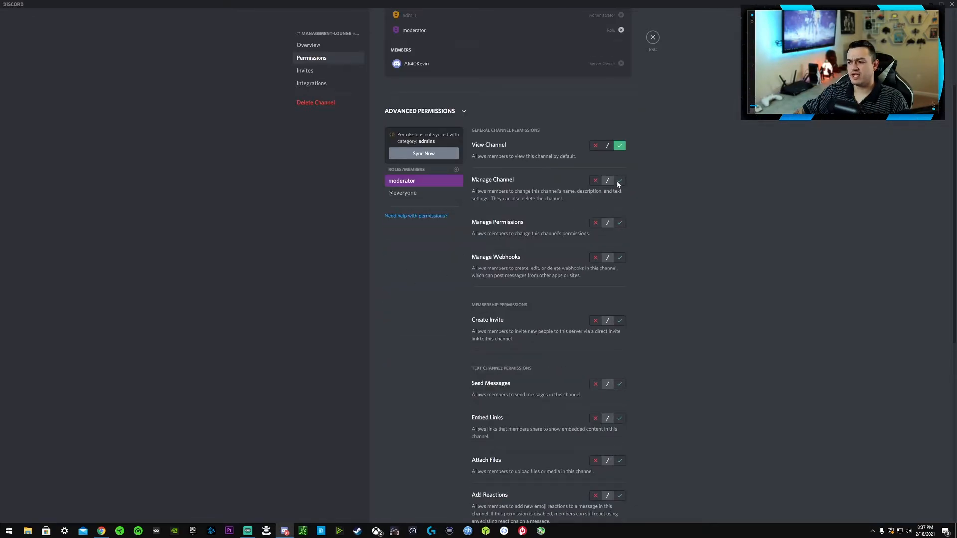
left_click(619, 181)
left_click(620, 223)
scroll(620, 239, "down", 2)
left_click(619, 183)
left_click(619, 246)
Allow the moderator role Send Messages, Embed Links and Attach Files in management-lounge, and save the changes
scroll(620, 254, "down", 2)
left_click(619, 234)
left_click(619, 269)
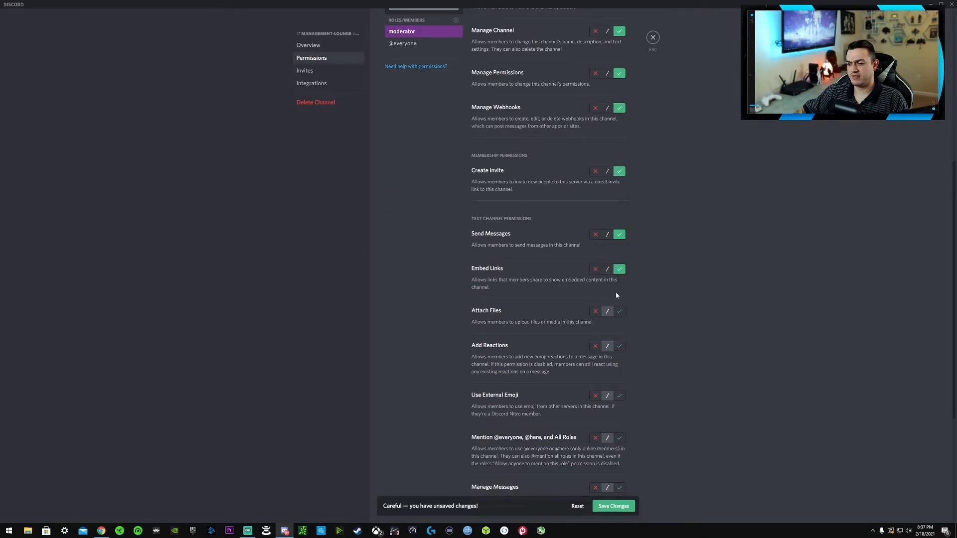
left_click(619, 311)
scroll(498, 324, "up", 8)
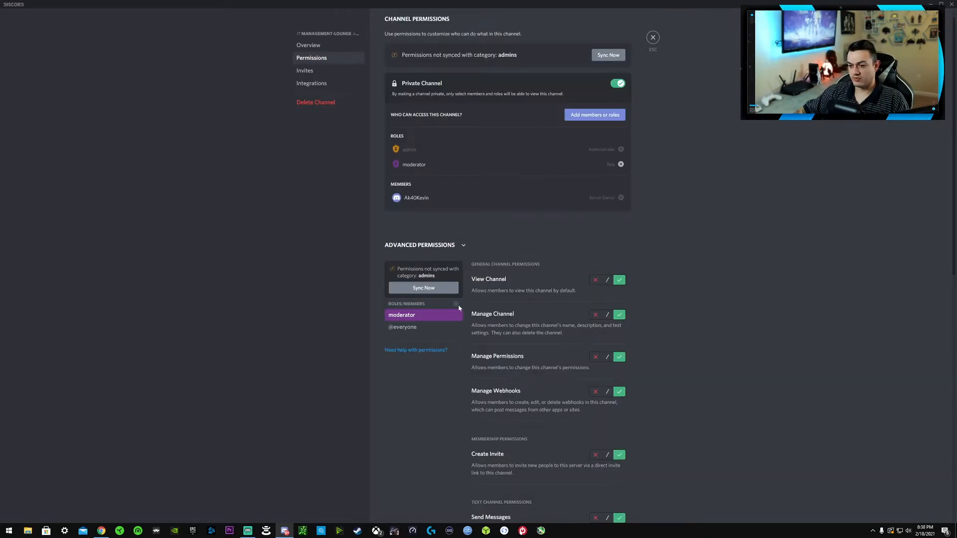
left_click(405, 332)
scroll(592, 344, "down", 3)
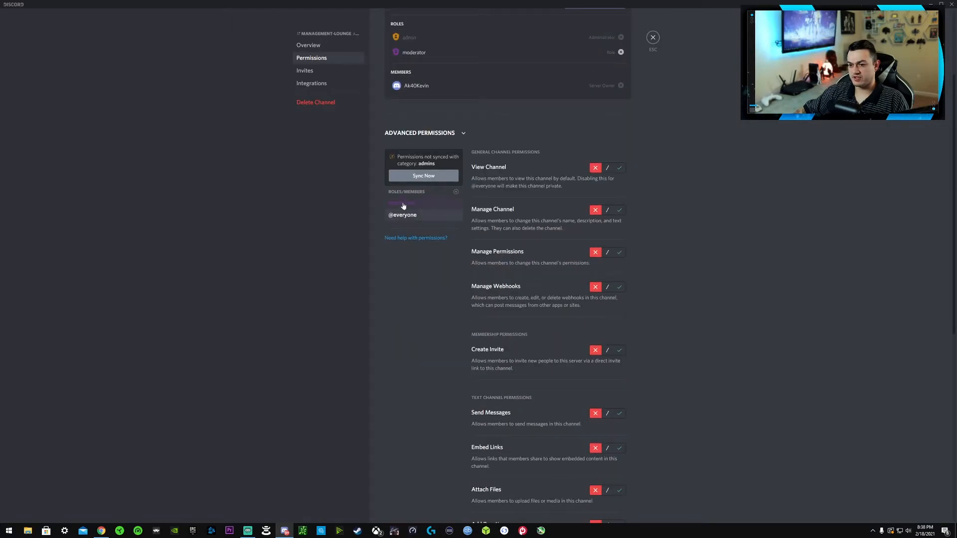
left_click(404, 204)
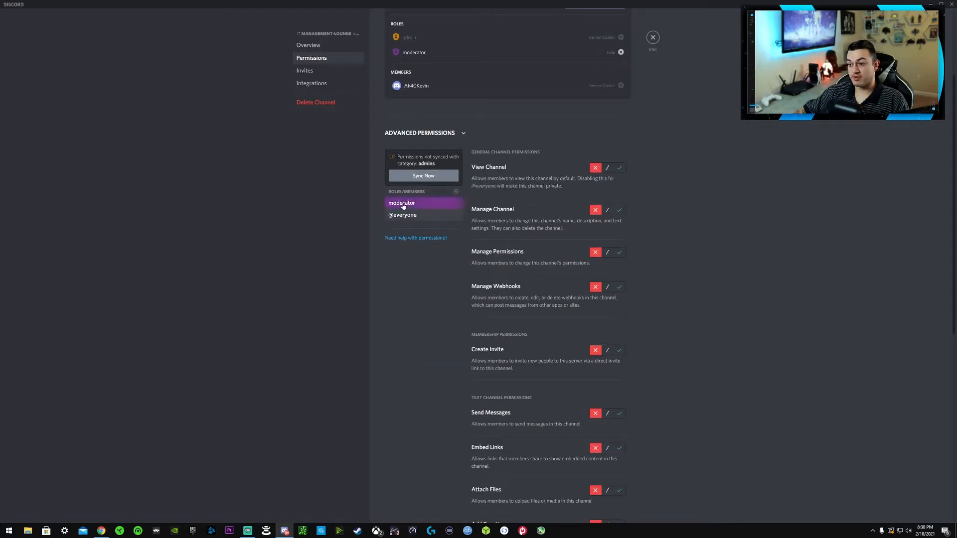
scroll(607, 153, "up", 3)
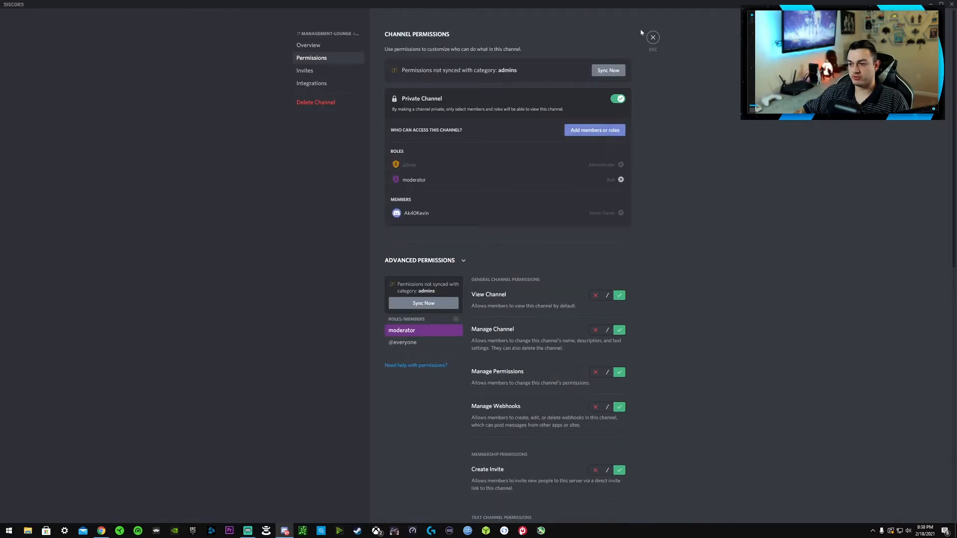
left_click(652, 38)
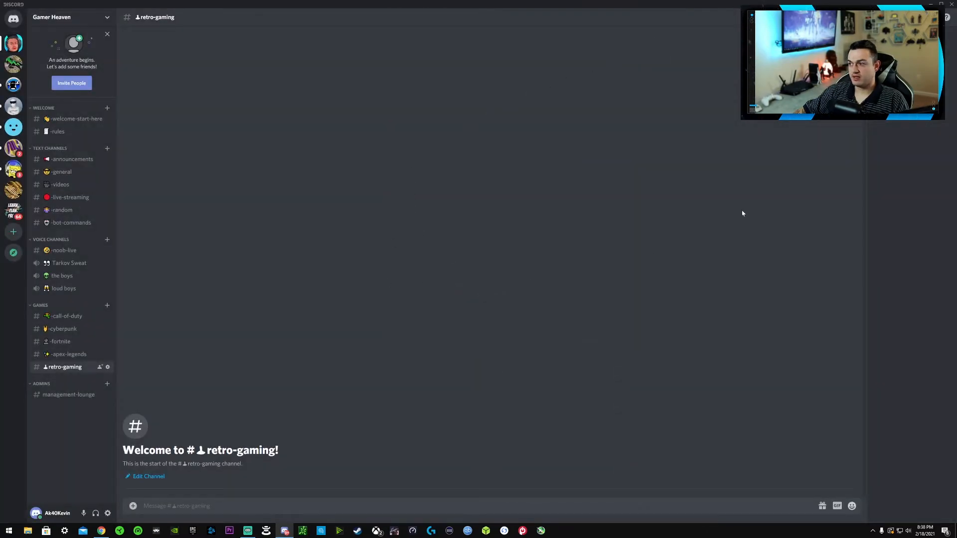
Assign the admin role to the member shown in the server's member list
right_click(903, 50)
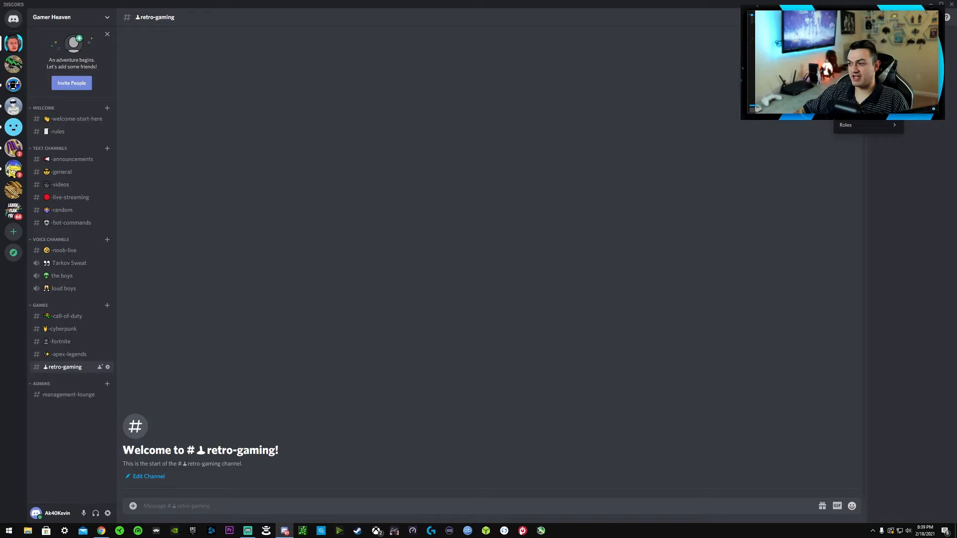
left_click(922, 59)
right_click(901, 56)
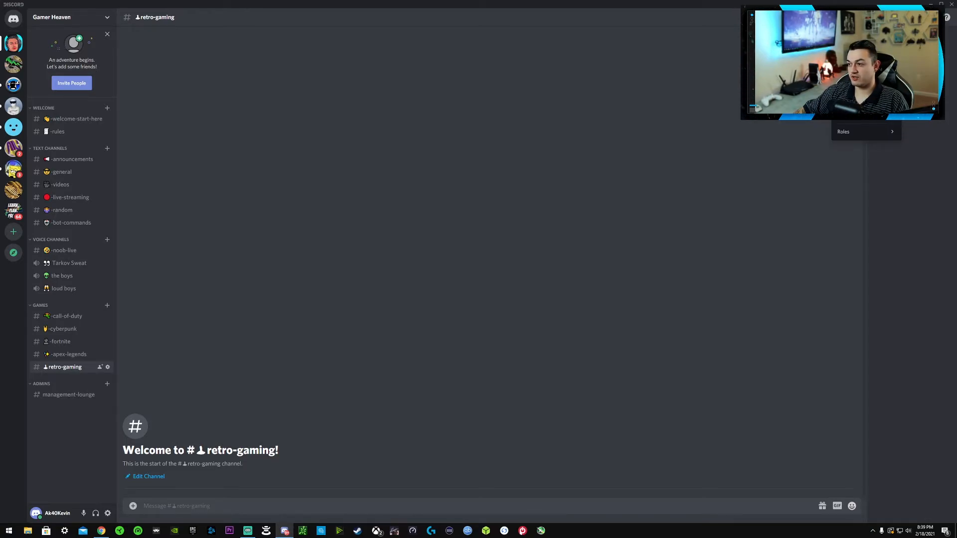
mouse_move(849, 133)
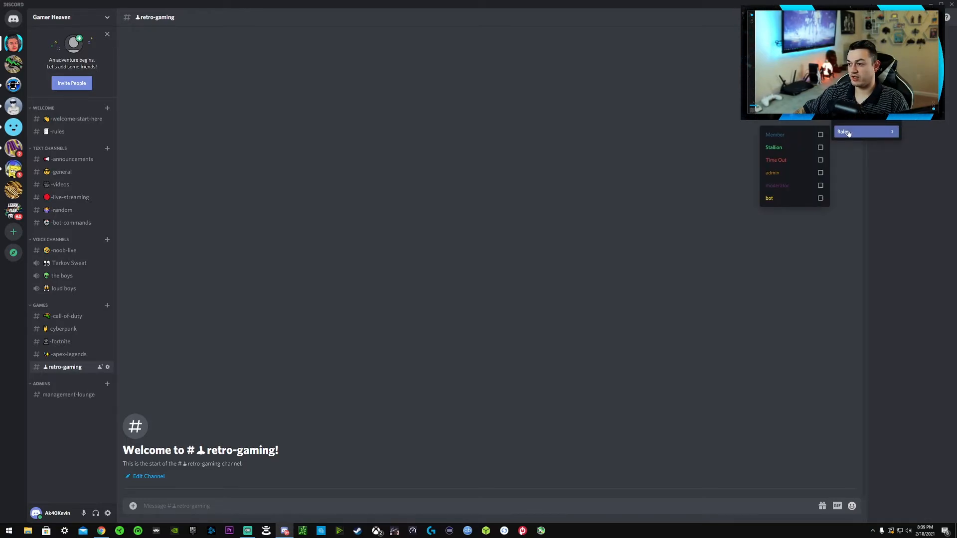
left_click(786, 175)
left_click(915, 162)
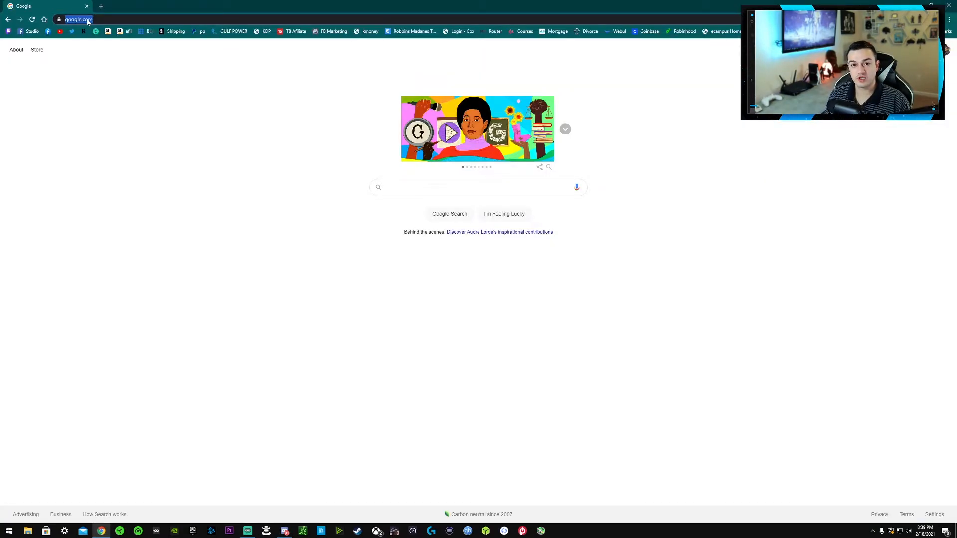
Switch to Chrome and open the MEE6 bot website at mee6.xyz
type("mee6.xyz")
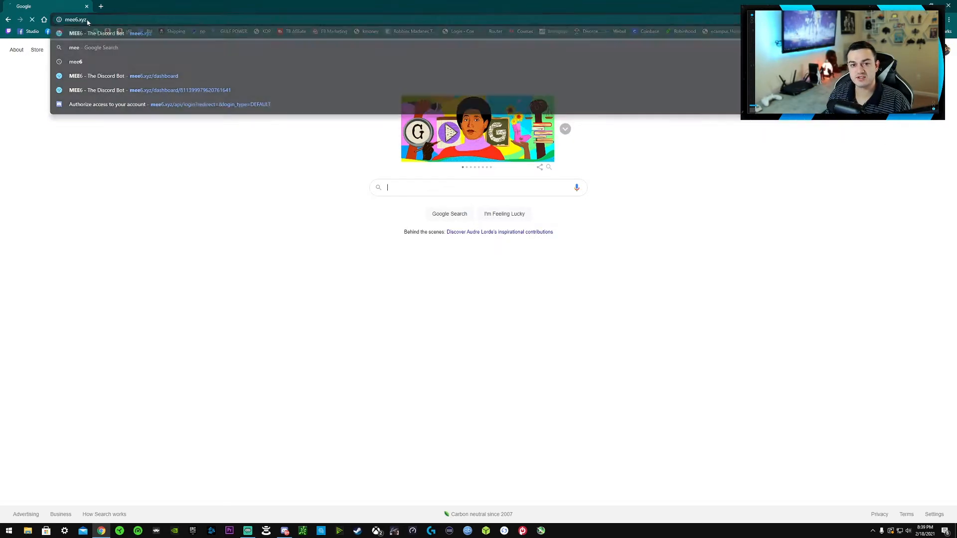
Start adding MEE6 to Discord from its website and choose to set it up on the Gamer Heaven server
key("Return")
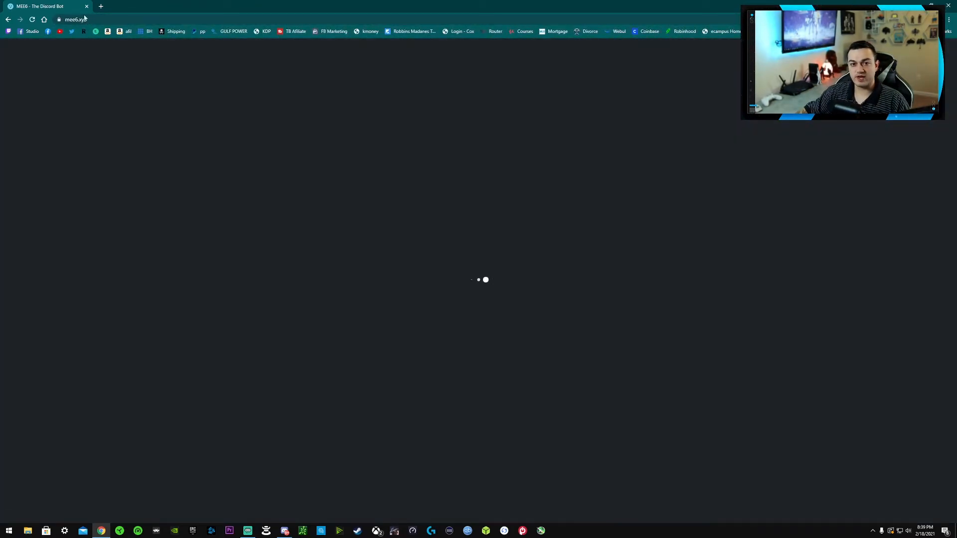
scroll(299, 225, "down", 2)
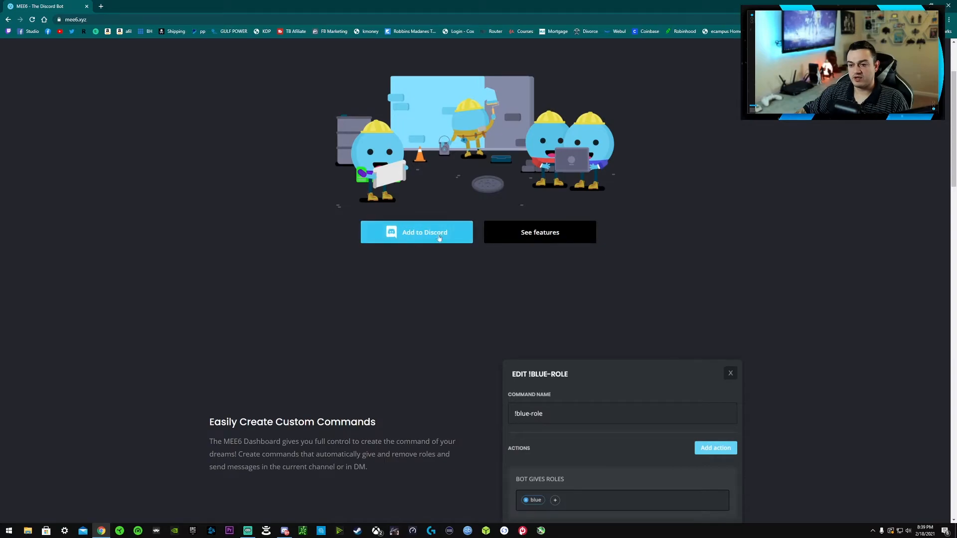
left_click(417, 237)
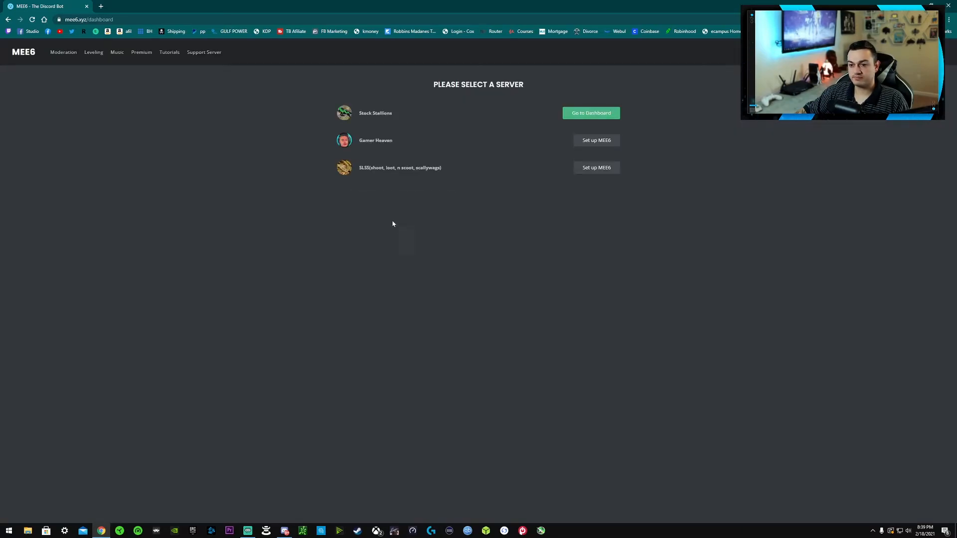
left_click(587, 142)
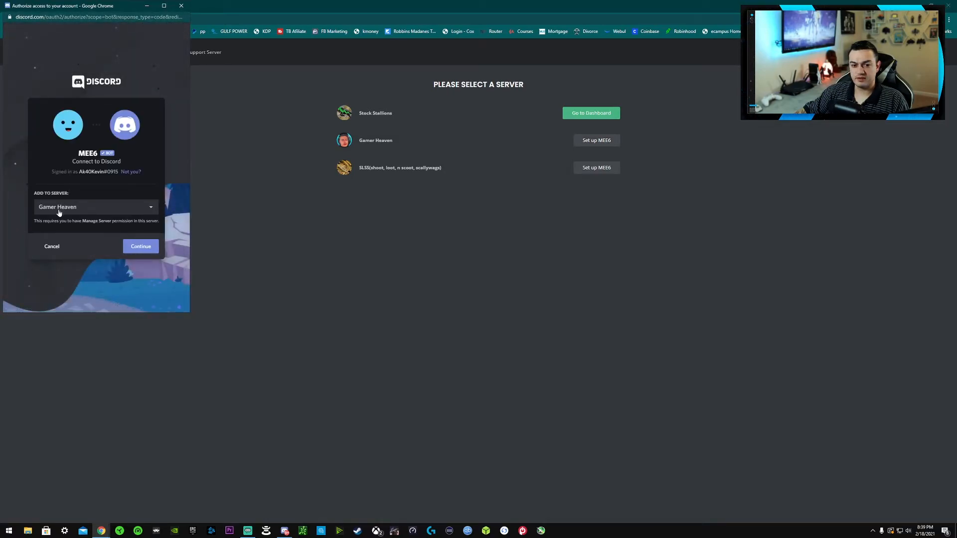
Authorize MEE6 on Gamer Heaven with all requested permissions and complete the human verification
left_click(135, 249)
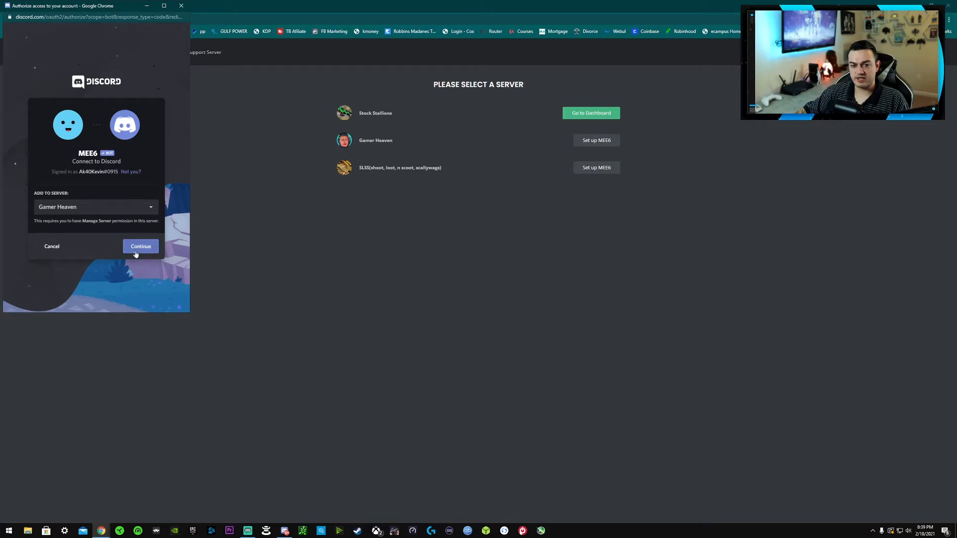
scroll(136, 250, "down", 5)
scroll(65, 192, "up", 3)
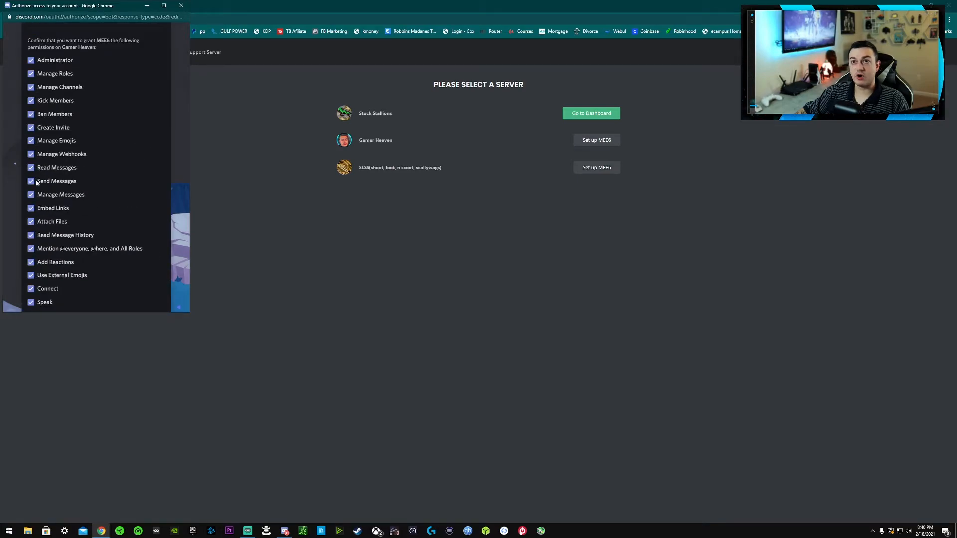
scroll(48, 213, "down", 3)
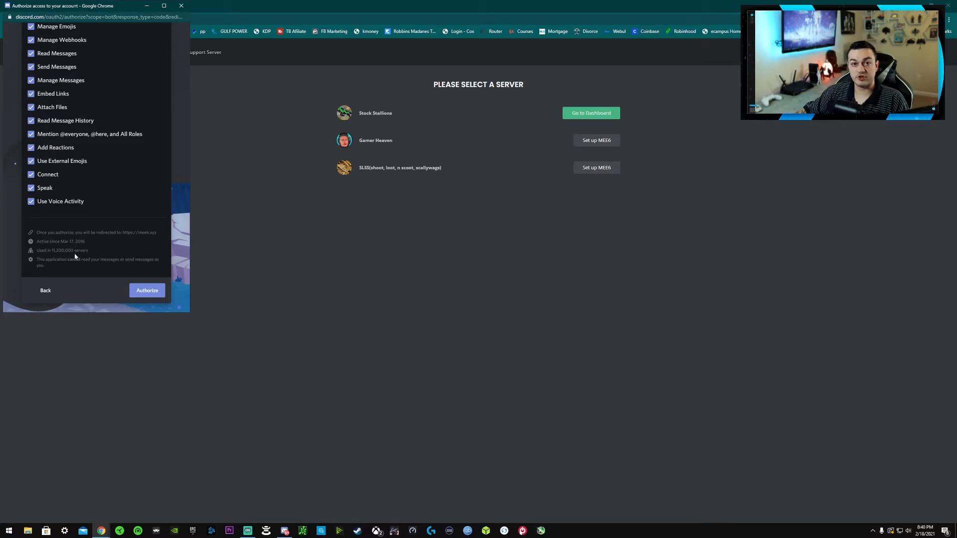
left_click(149, 292)
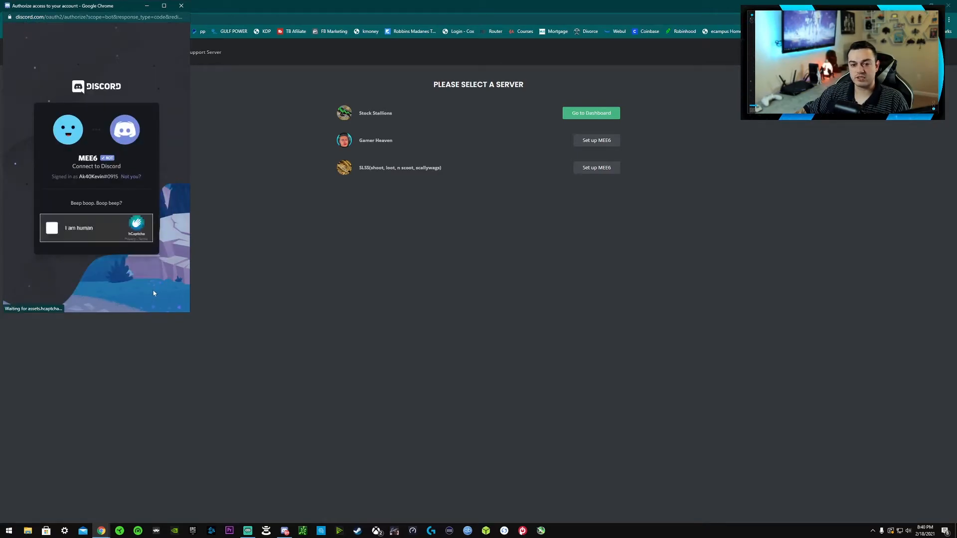
left_click(48, 230)
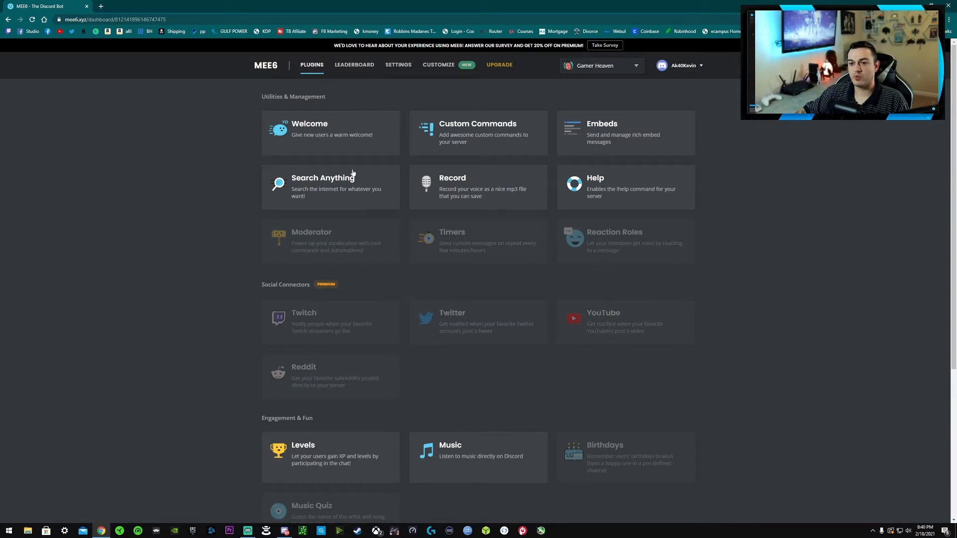
In MEE6's Welcome plugin, enable the message for joining users and send it to the welcome-start-here channel
left_click(316, 135)
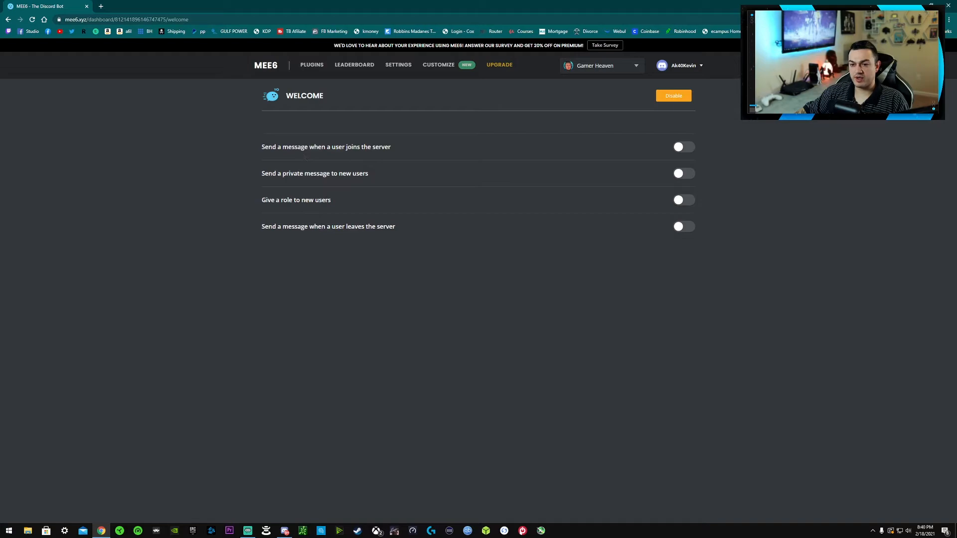
left_click_drag(283, 147, 362, 148)
left_click(362, 148)
left_click(684, 147)
scroll(594, 212, "down", 1)
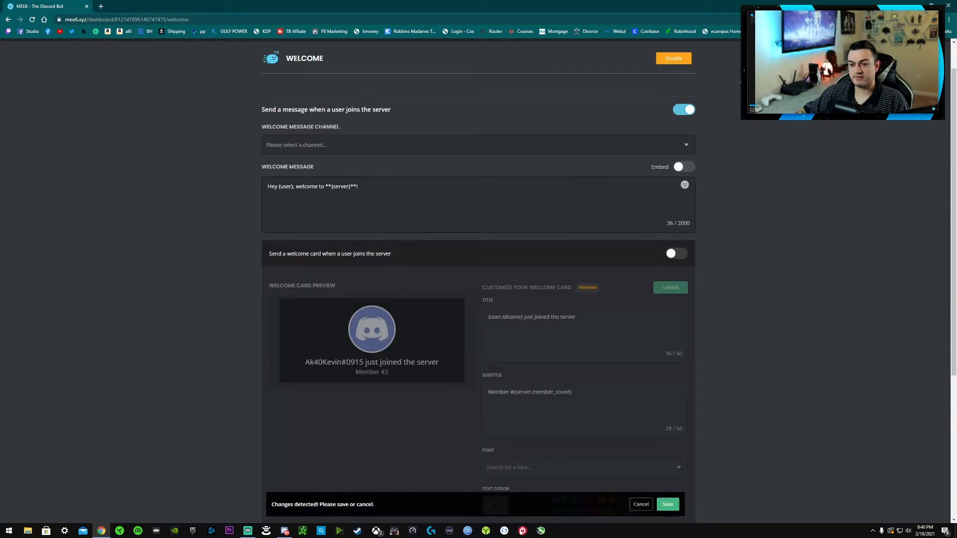
left_click(339, 145)
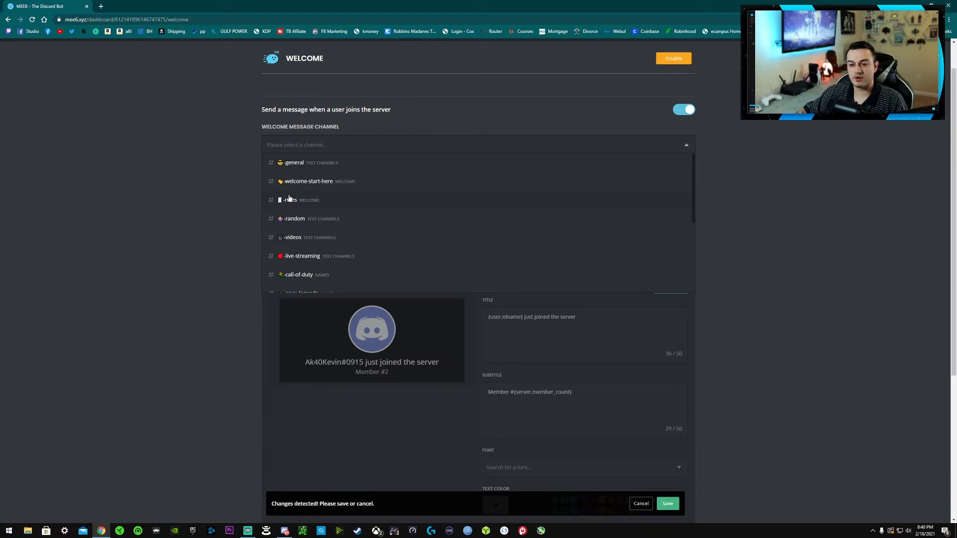
left_click(299, 183)
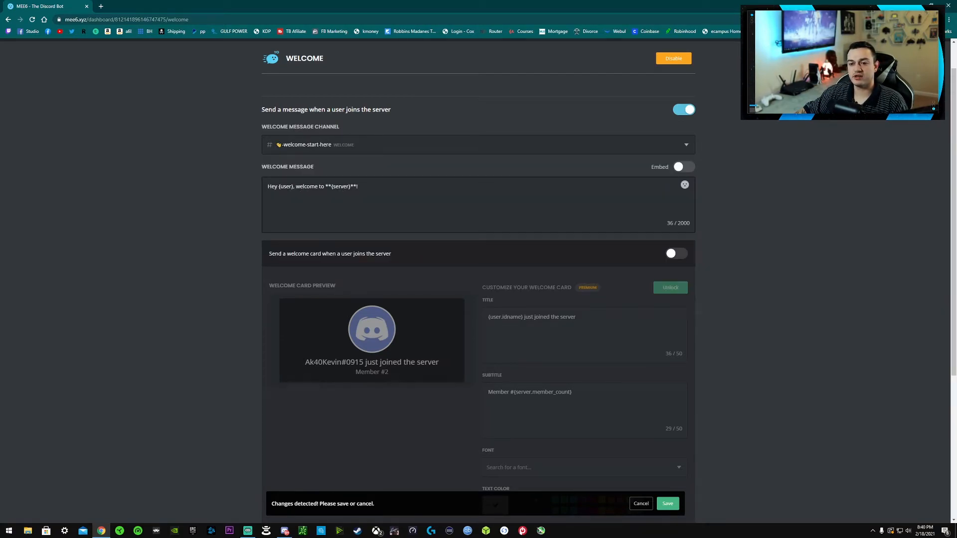
left_click(293, 186)
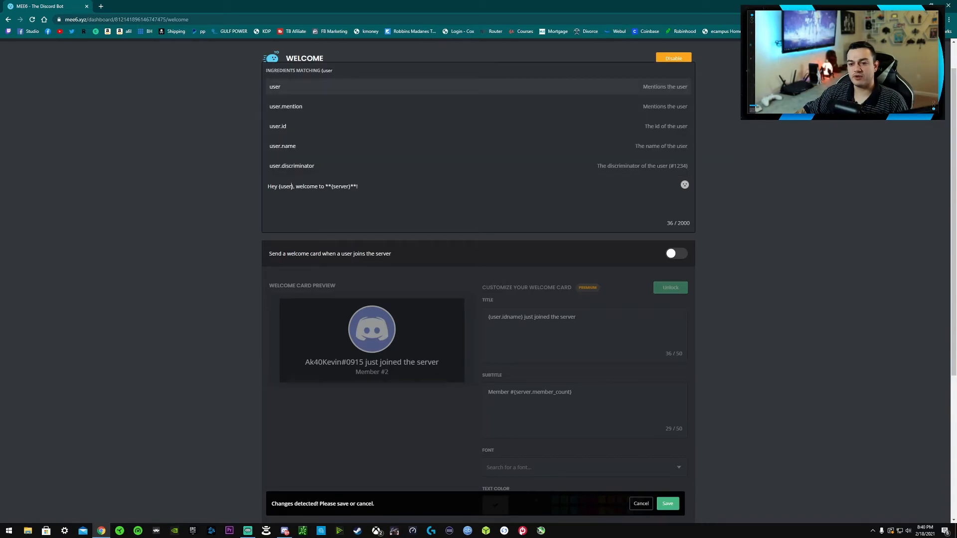
left_click(358, 186)
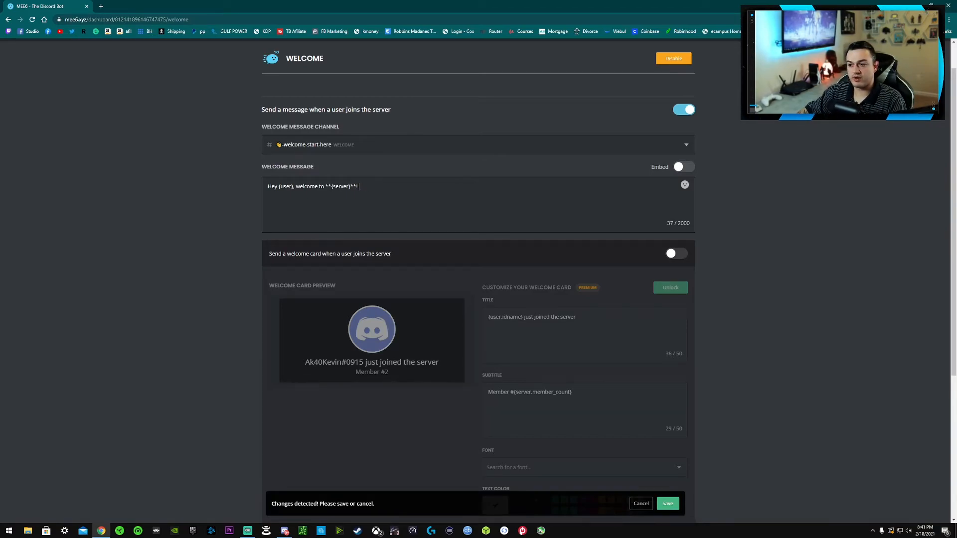
Enable giving a role to new users in the Welcome plugin and choose the Member role
scroll(375, 307, "up", 1)
scroll(369, 433, "down", 5)
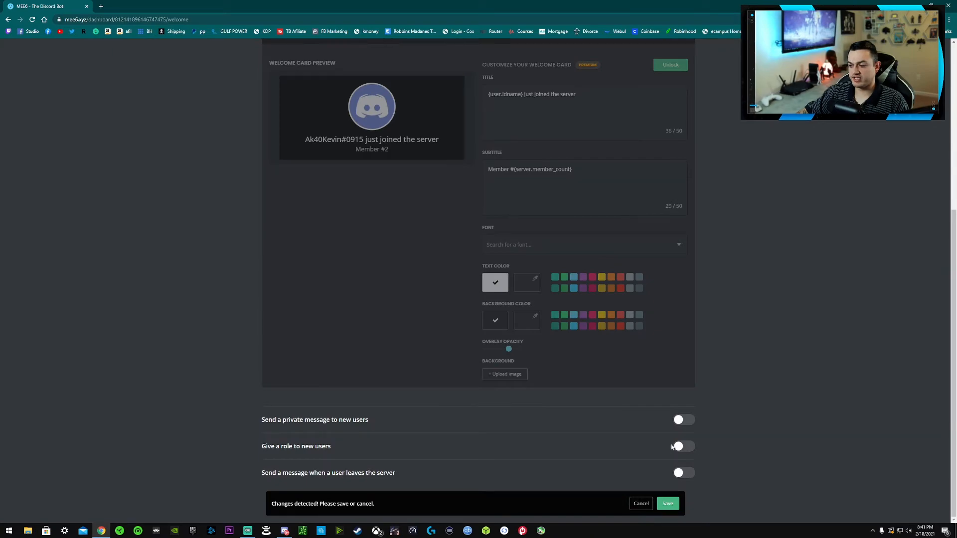
left_click(679, 449)
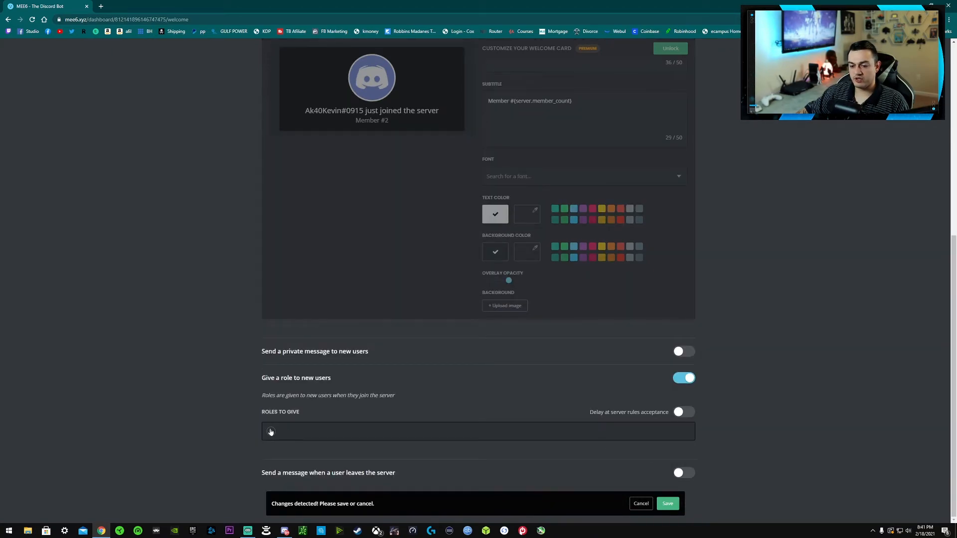
left_click(271, 432)
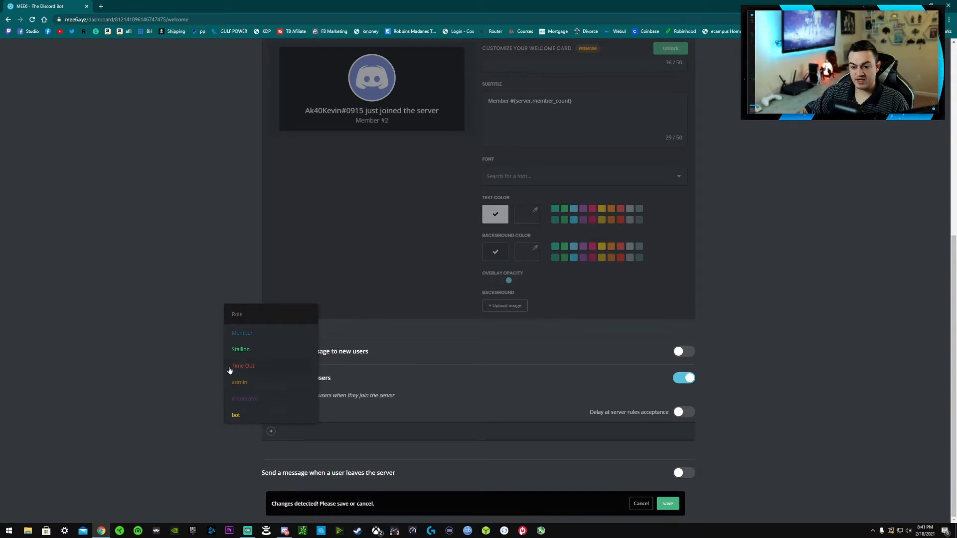
left_click(243, 340)
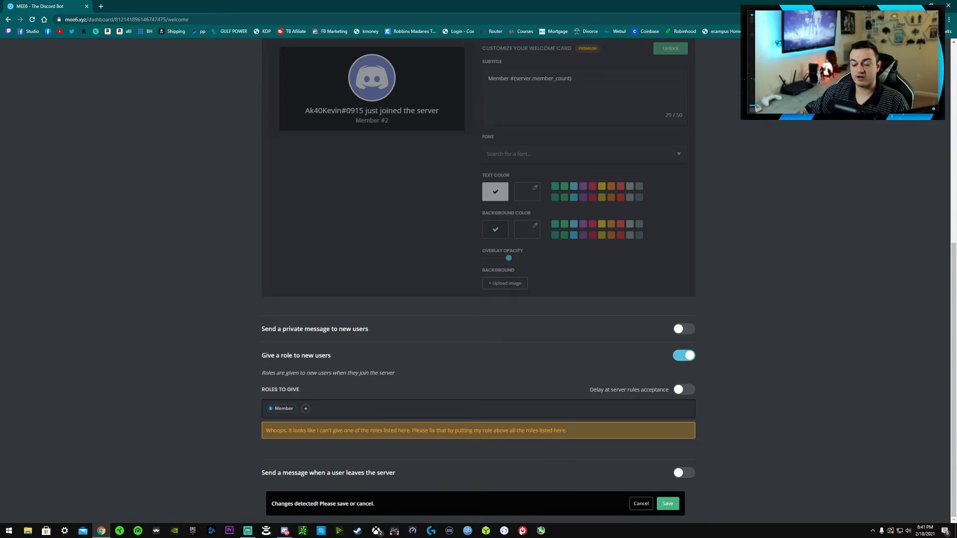
Switch to Discord, move the MEE6 role above all other roles of Gamer Heaven, and save the new order
left_click(285, 531)
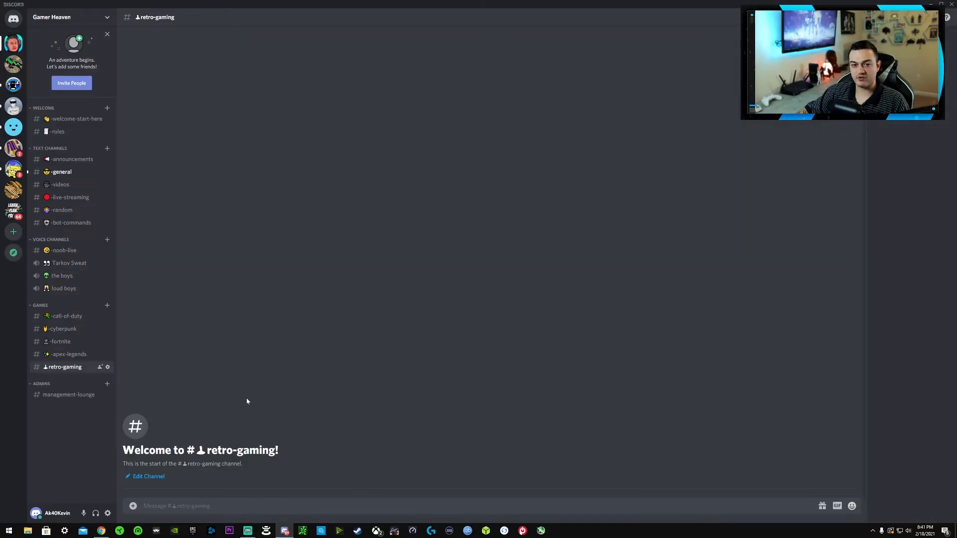
left_click(50, 24)
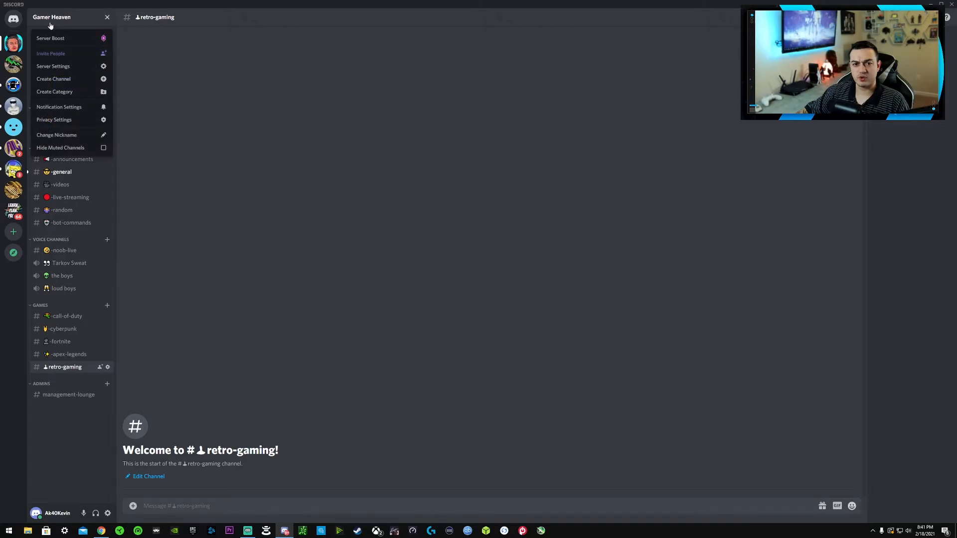
left_click(63, 68)
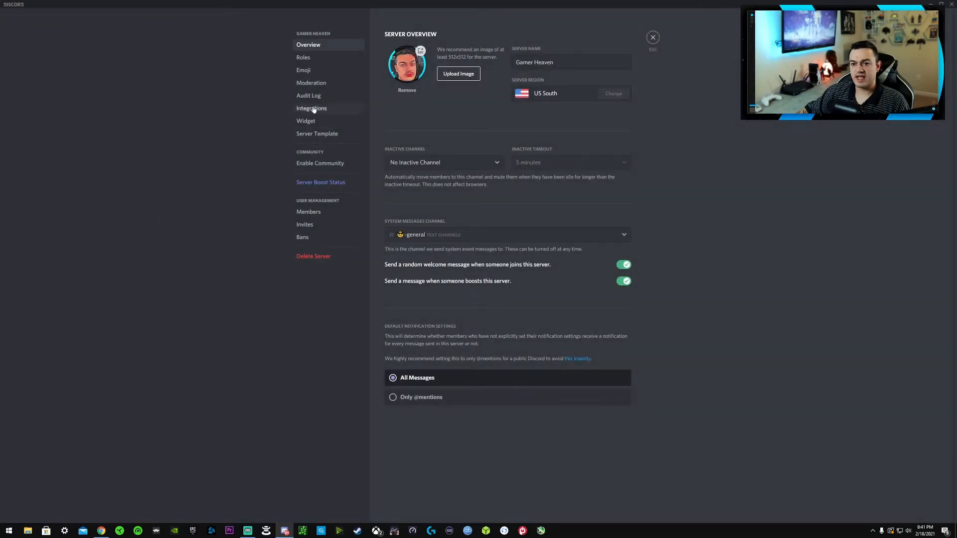
left_click(301, 57)
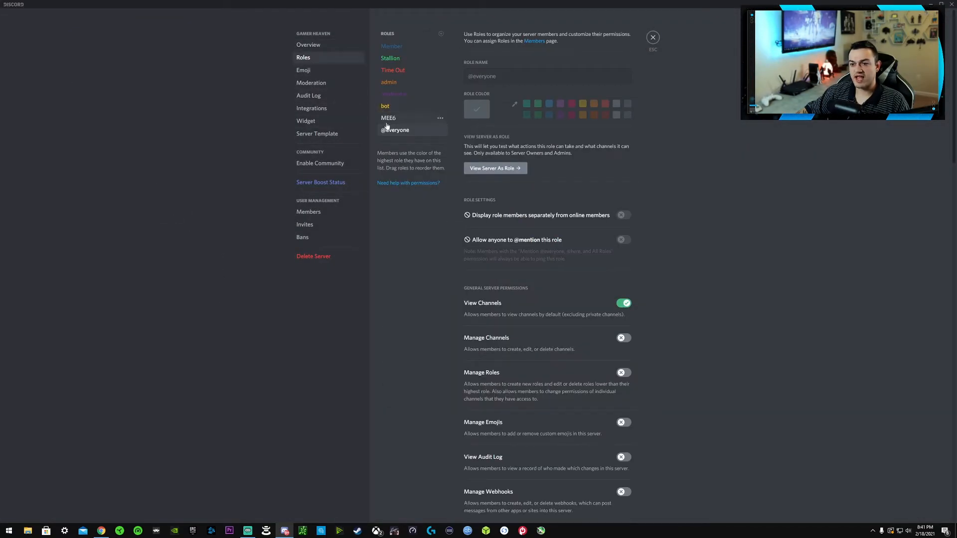
left_click_drag(388, 121, 391, 48)
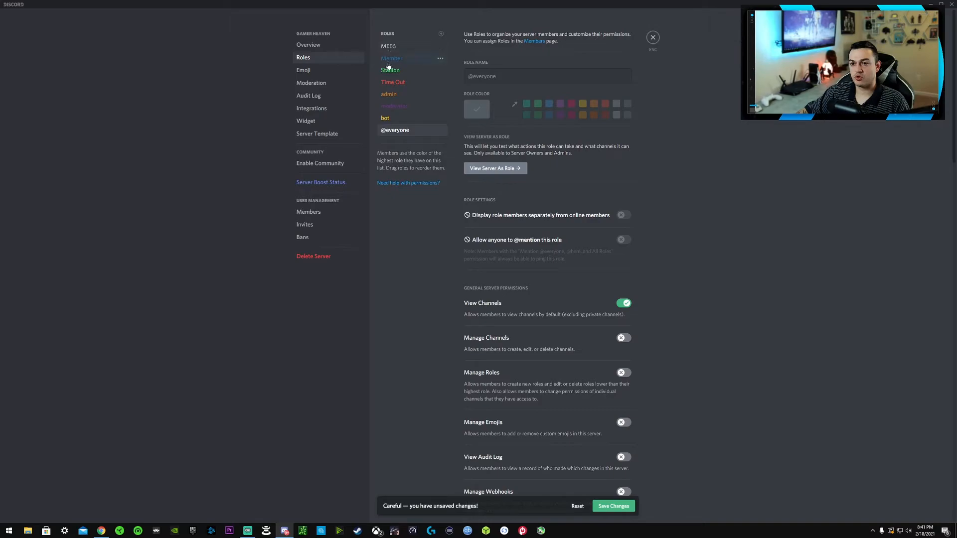
left_click(615, 504)
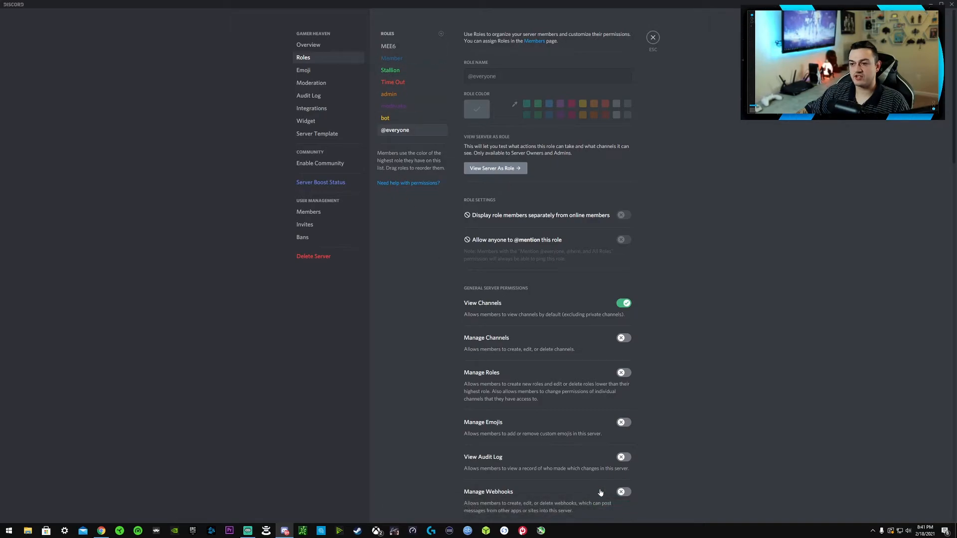
Switch back to Chrome and save the MEE6 Welcome plugin settings
left_click(100, 531)
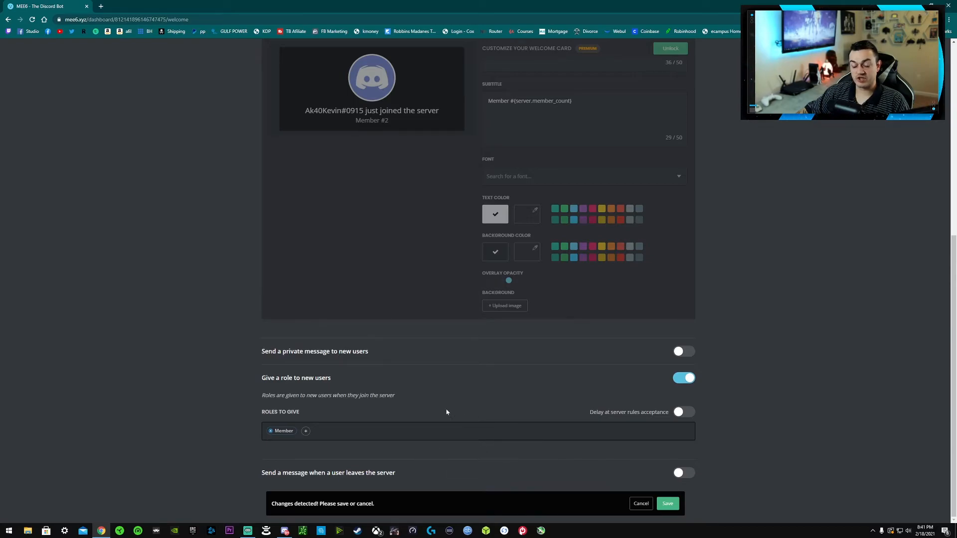
left_click(668, 504)
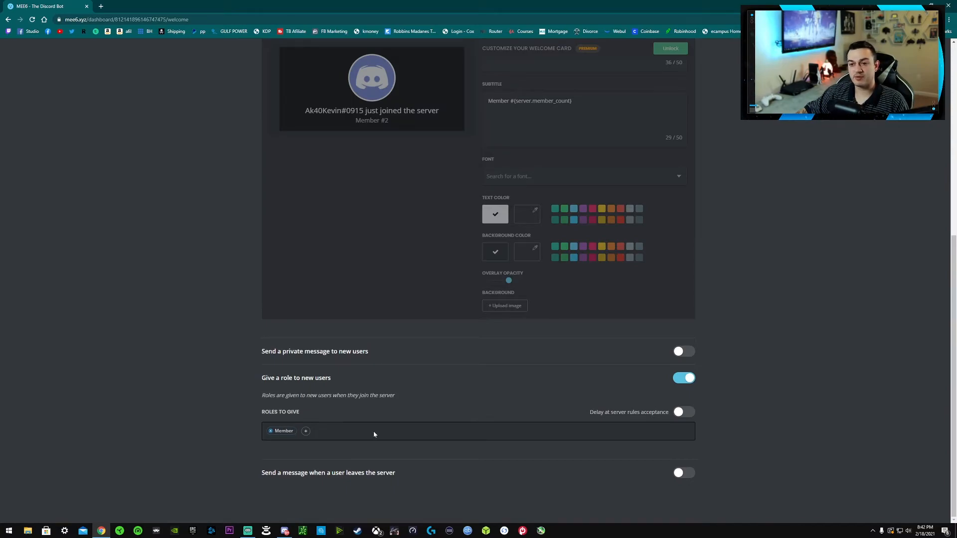
scroll(366, 434, "up", 6)
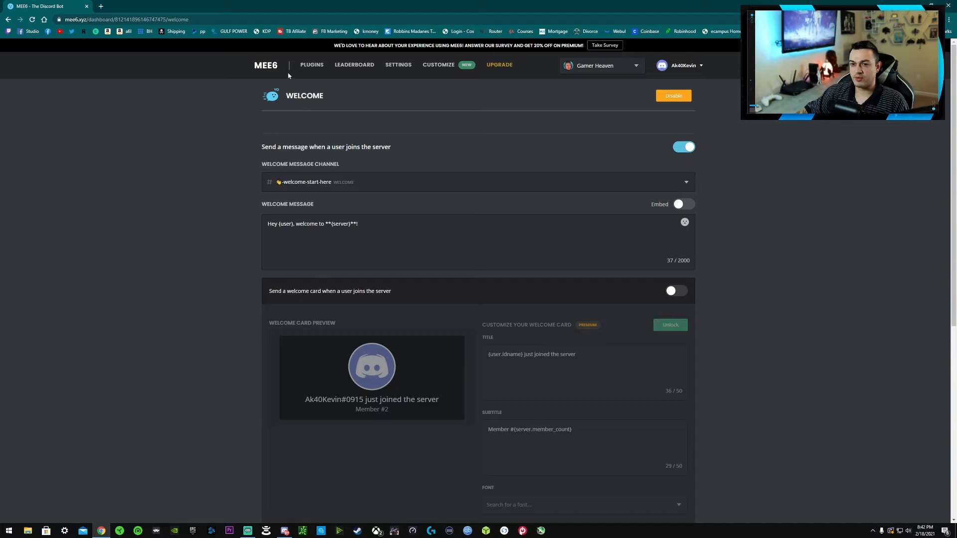
Return to the MEE6 plugin list and examine the Premium plans offered for the YouTube and Twitch plugins
left_click(311, 66)
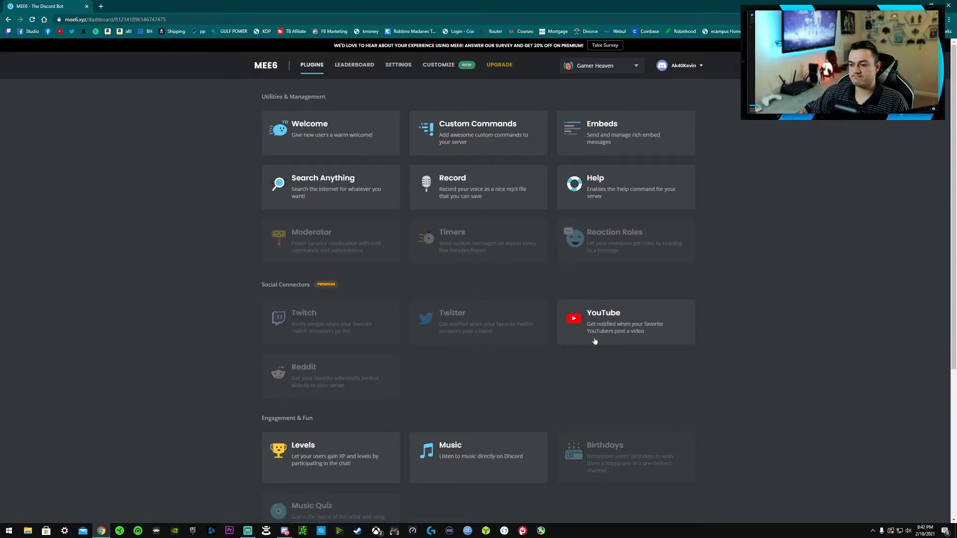
scroll(604, 336, "down", 2)
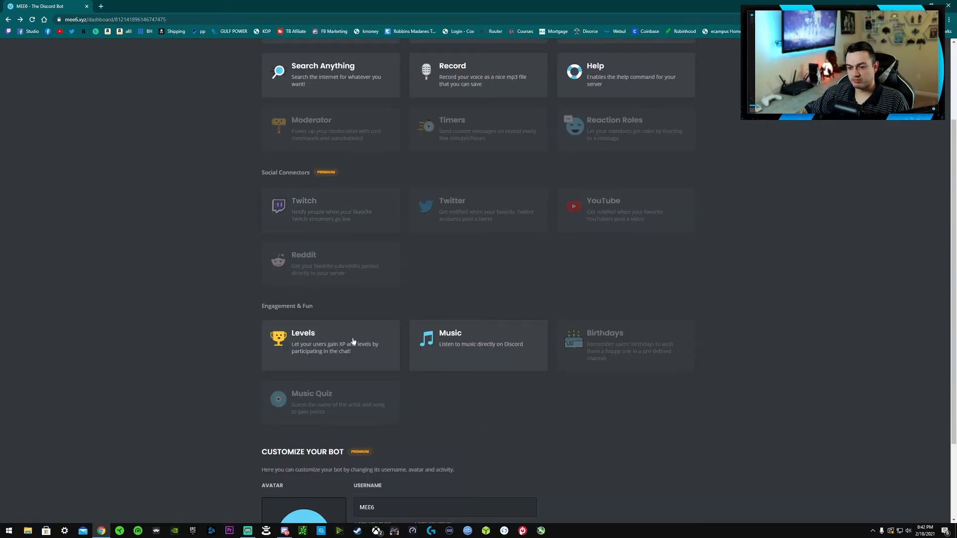
left_click(610, 213)
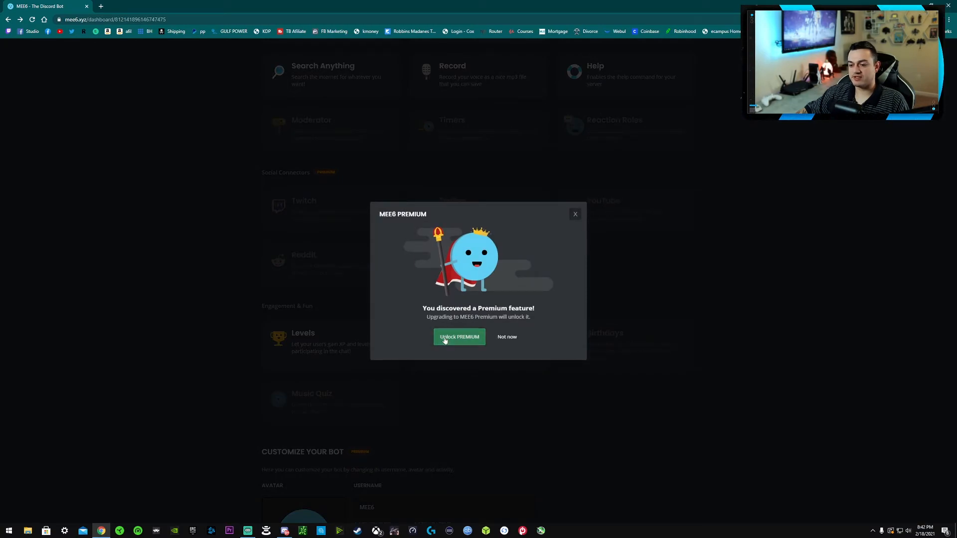
left_click(446, 339)
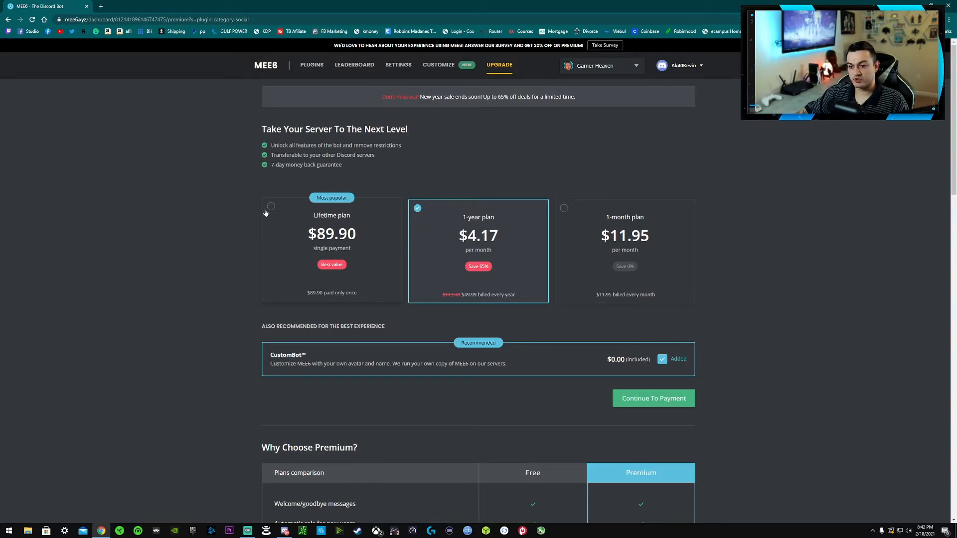
key("alt+Left")
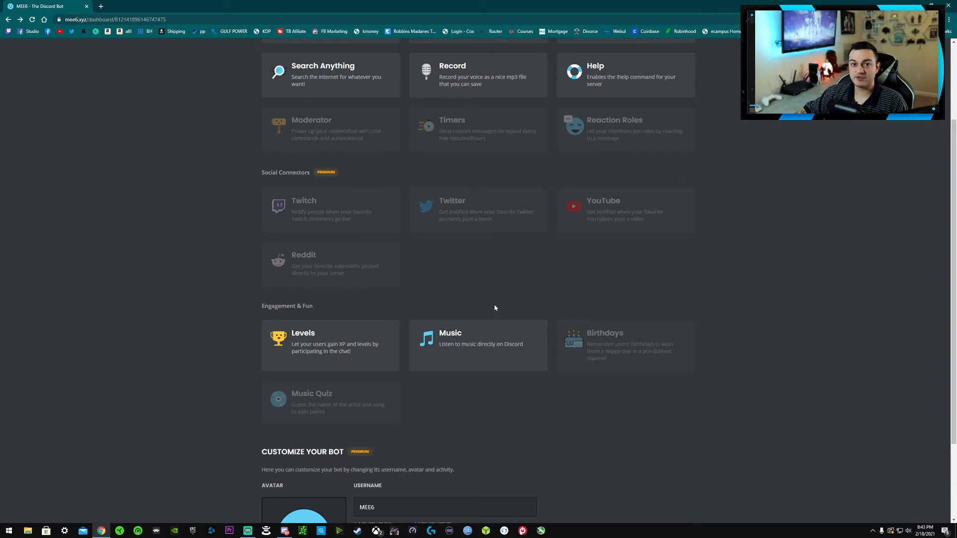
left_click(321, 220)
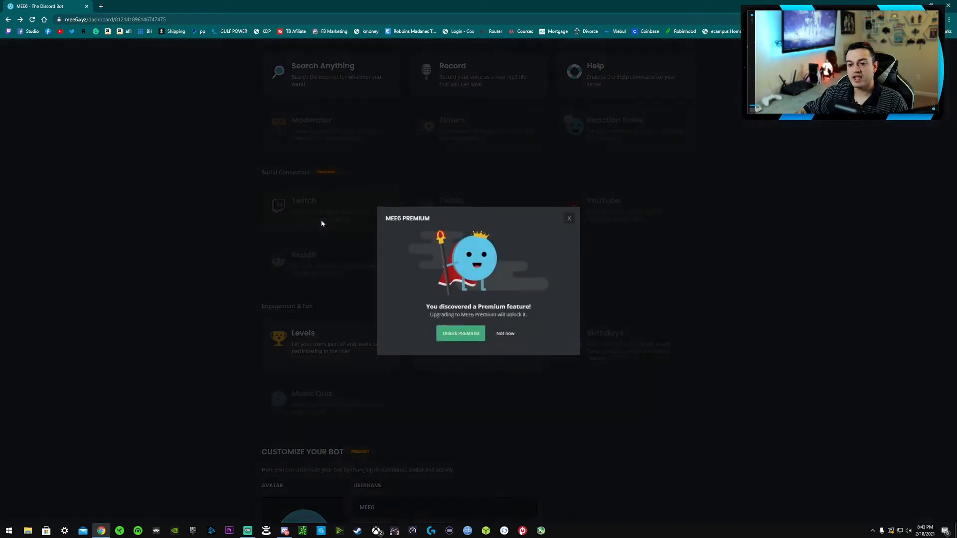
left_click(460, 337)
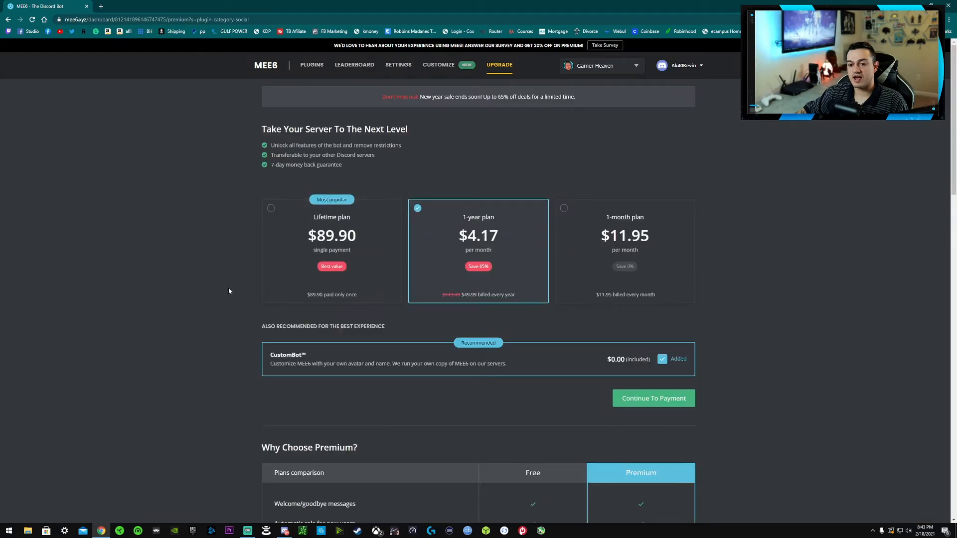
Return to the MEE6 plugin list and look through the available plugins, including Welcome and Music
key("alt+Left")
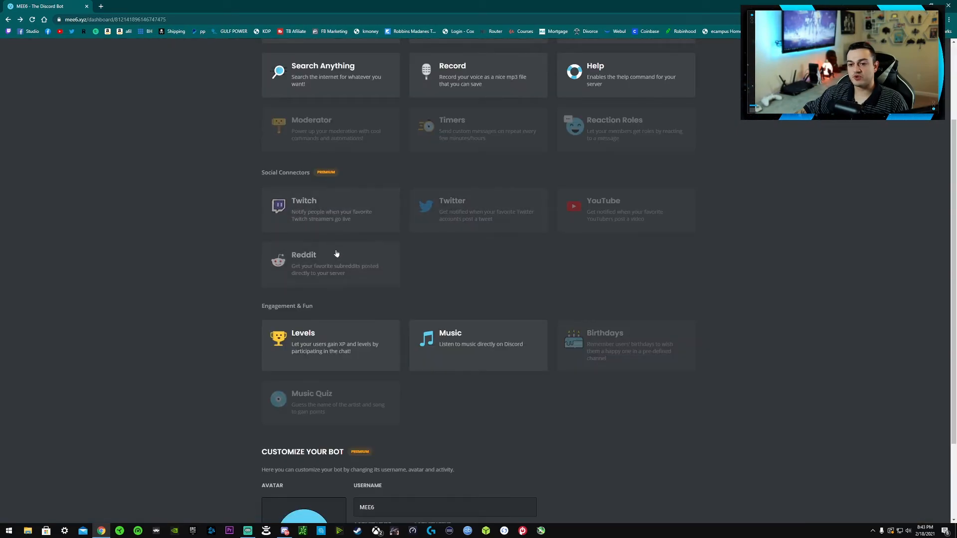
scroll(513, 326, "up", 2)
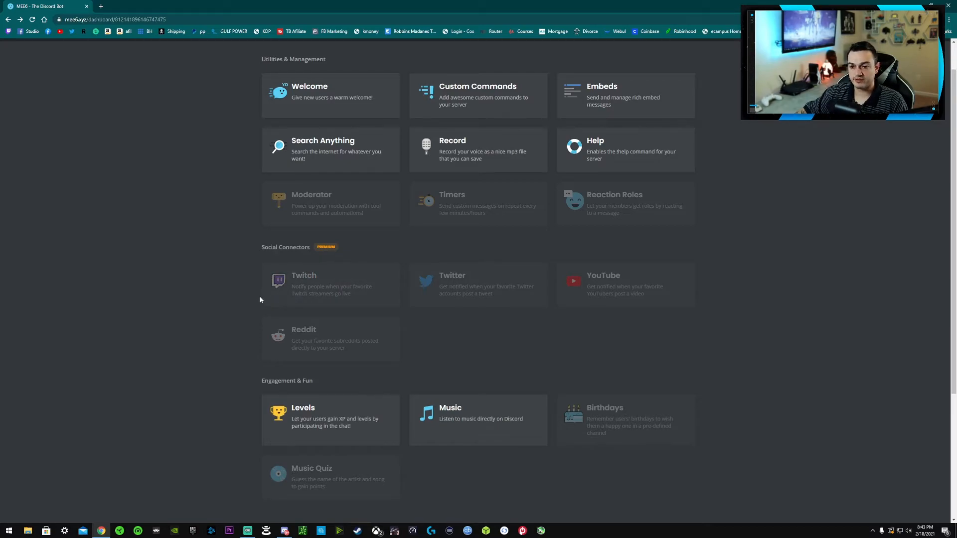
scroll(312, 310, "up", 1)
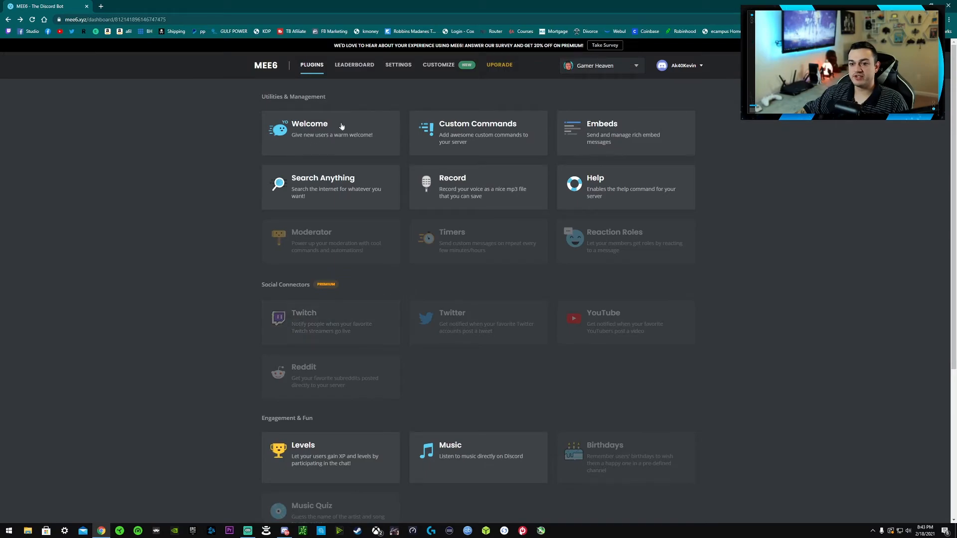
scroll(357, 274, "down", 5)
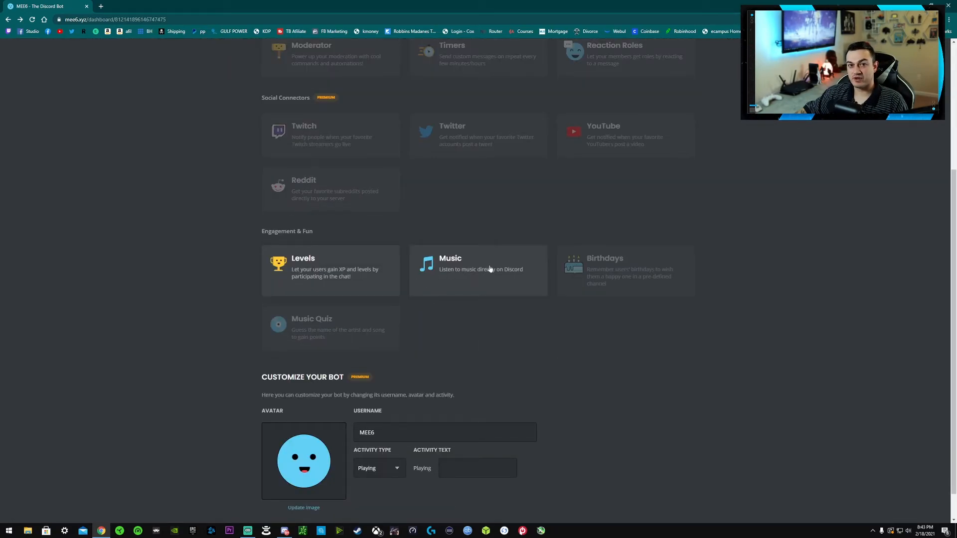
scroll(487, 276, "up", 5)
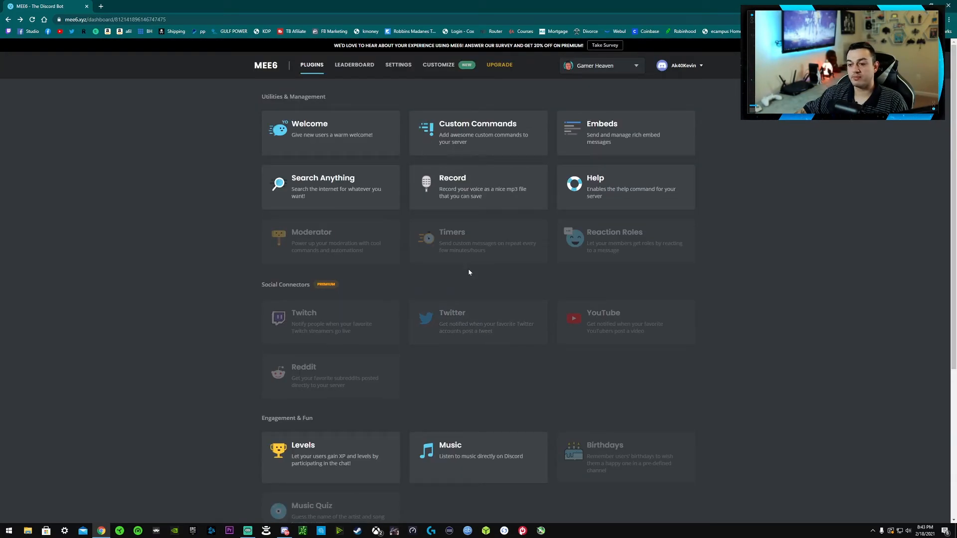
Search the web for "rhythm bot" in a new browser tab and open the Rythm bot website
left_click(100, 6)
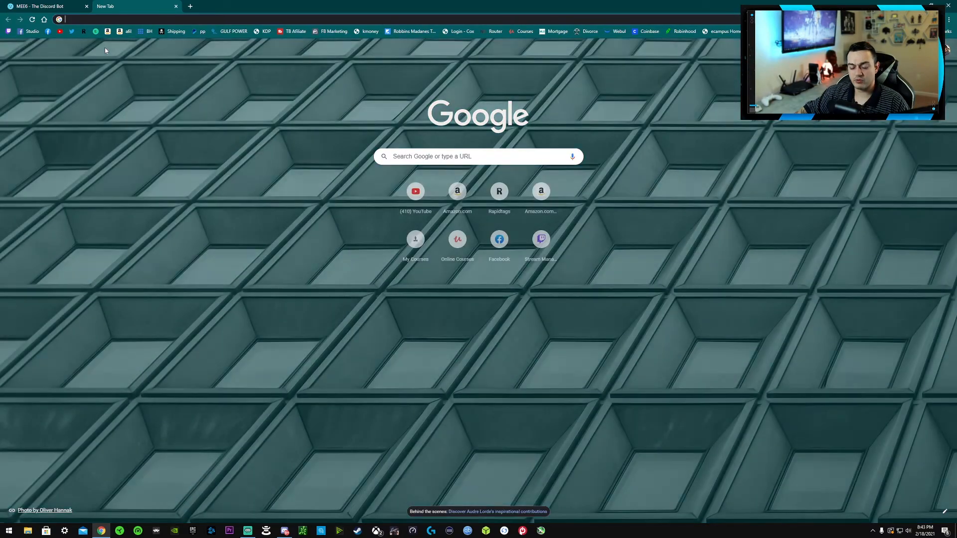
type("y")
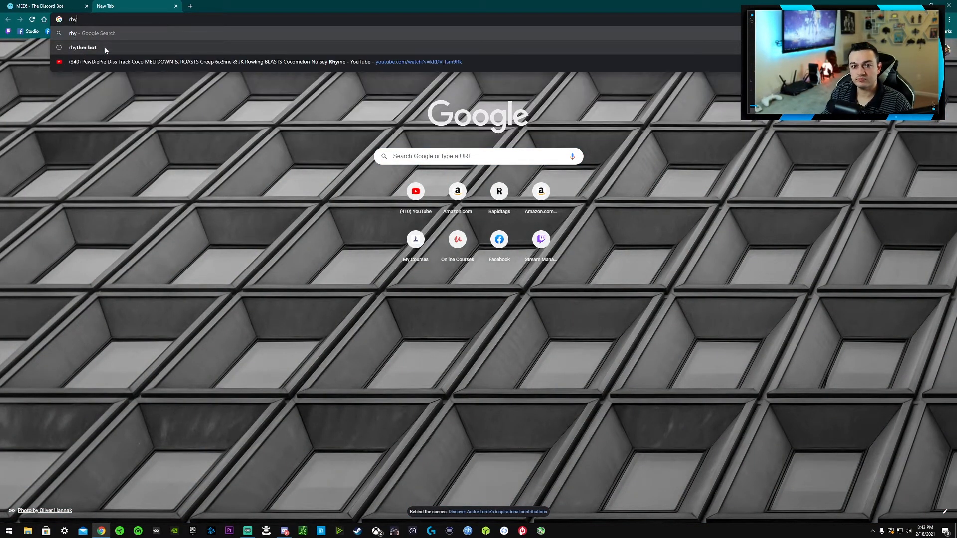
left_click(106, 48)
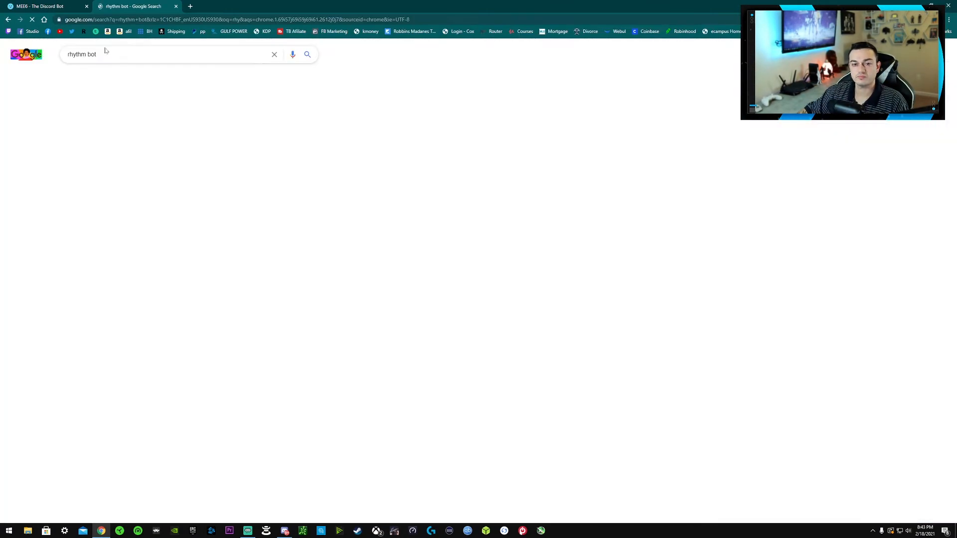
left_click(101, 144)
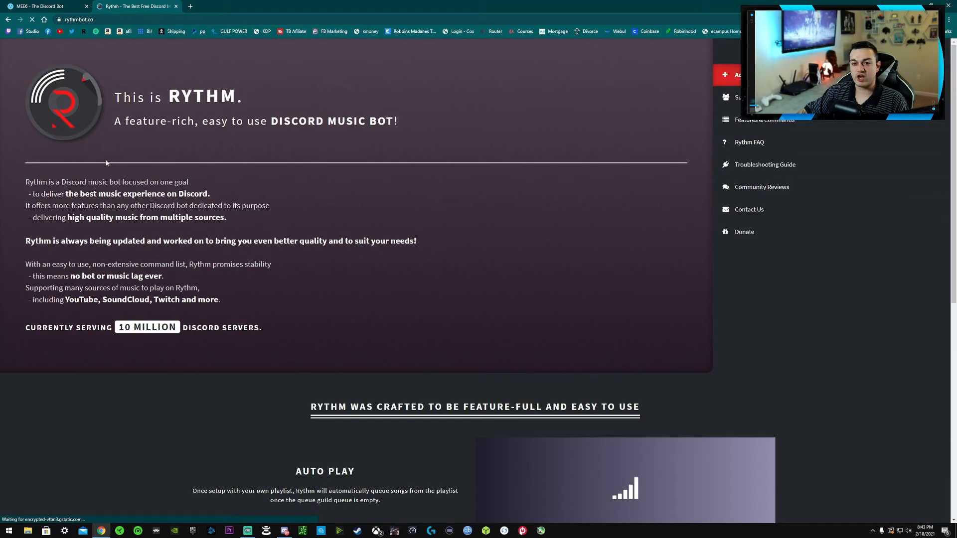
Add the Rythm bot to the Gamer Heaven server, authorizing it with the Administrator permission
left_click(732, 84)
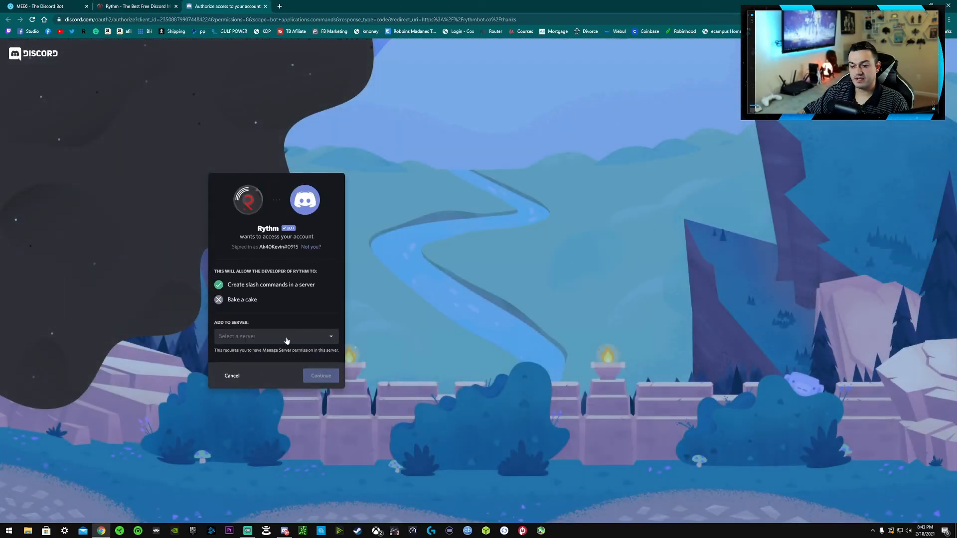
left_click(246, 339)
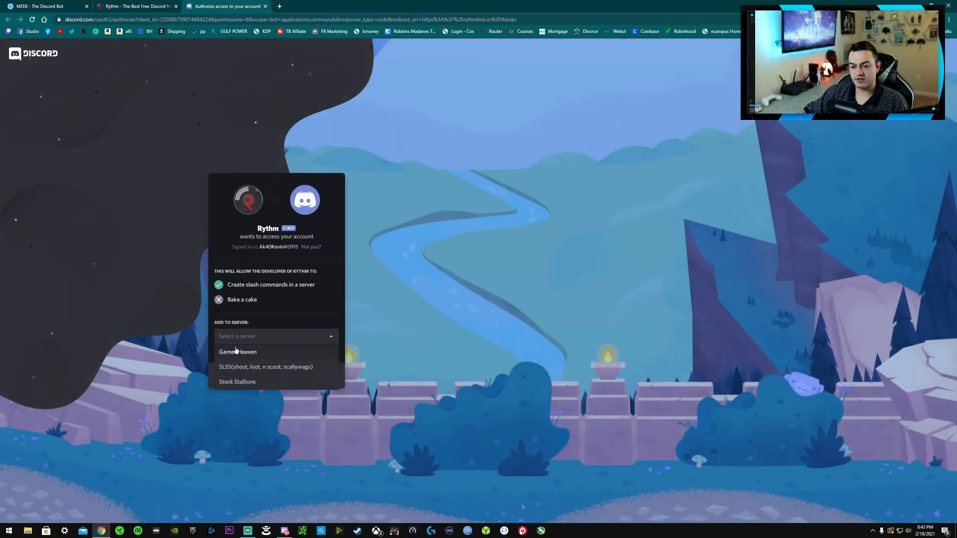
left_click(230, 352)
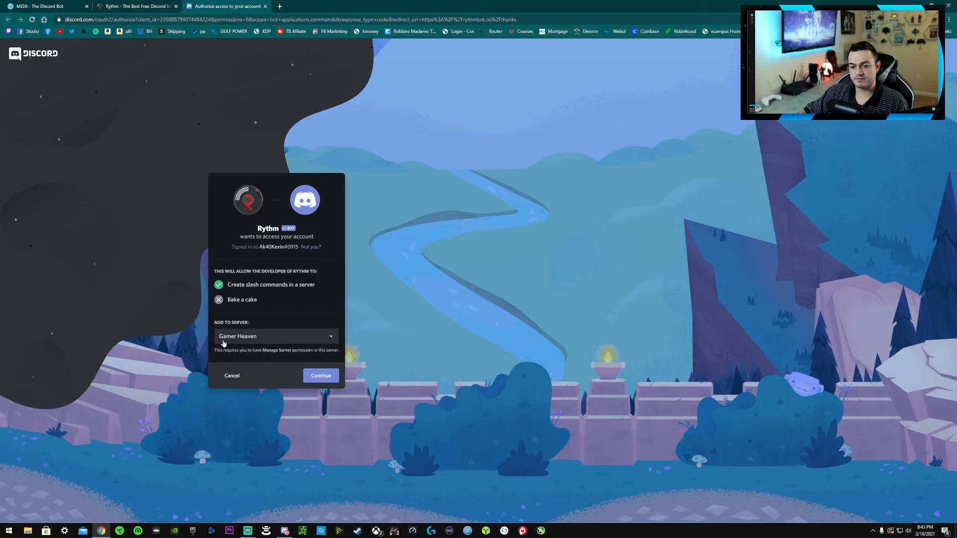
left_click(318, 381)
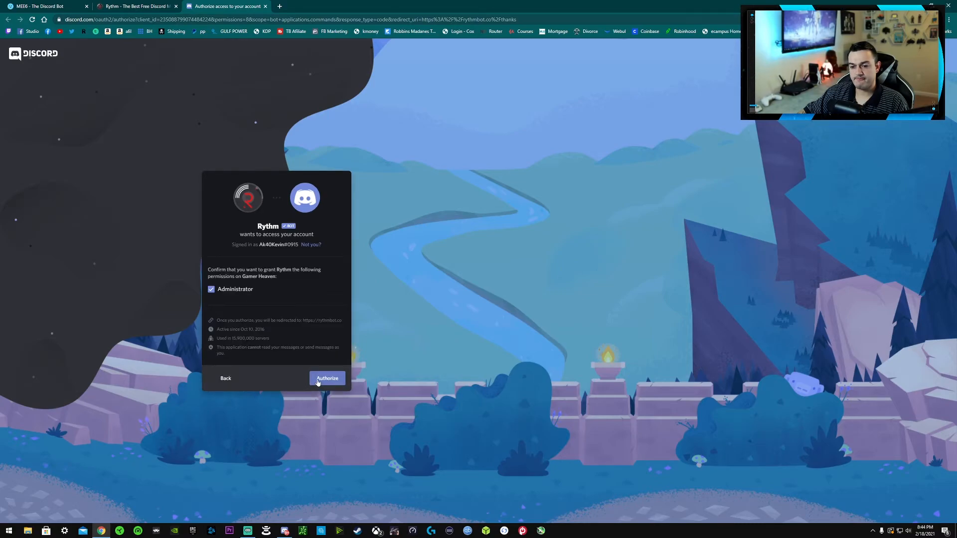
left_click(318, 382)
left_click(235, 334)
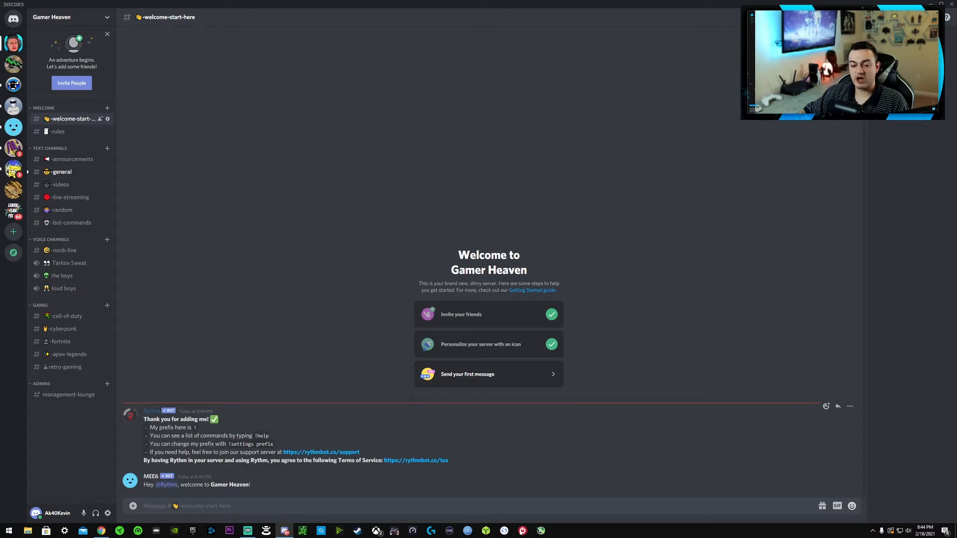
Read the !help and !settings prefix instructions in Rythm's message in the welcome-start-here channel
left_click_drag(206, 436, 246, 436)
left_click(245, 437)
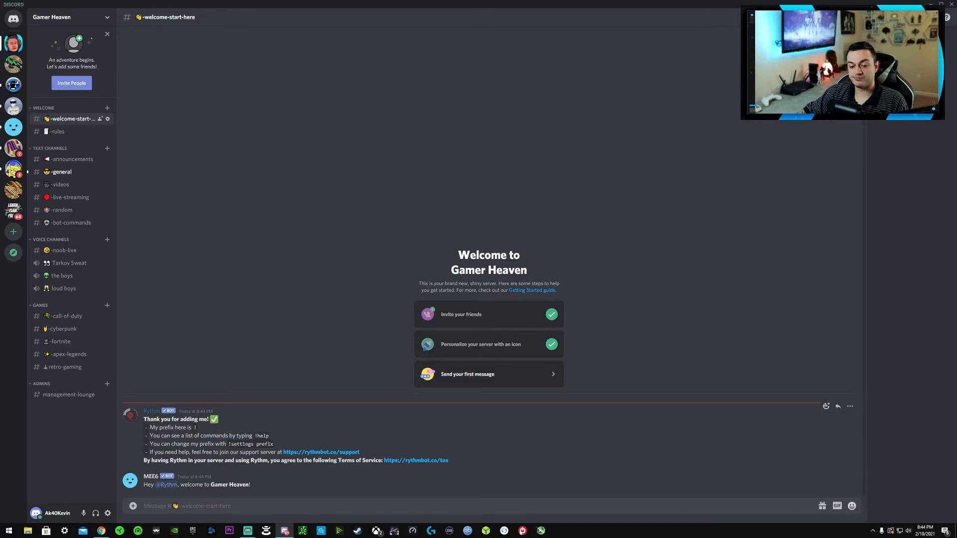
left_click_drag(215, 444, 274, 444)
left_click(277, 447)
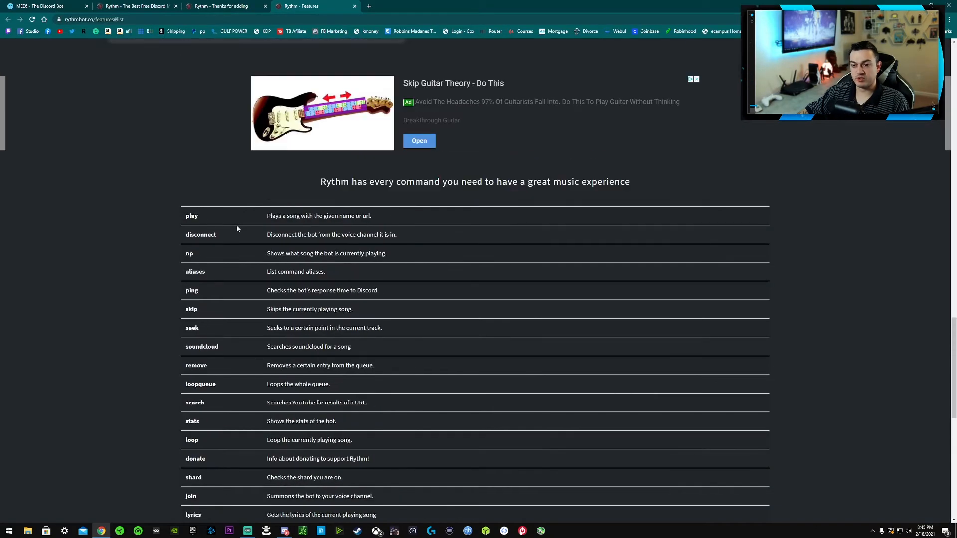
Review the list of music commands on the Rythm Features page and close that page
scroll(232, 224, "down", 3)
scroll(232, 231, "down", 3)
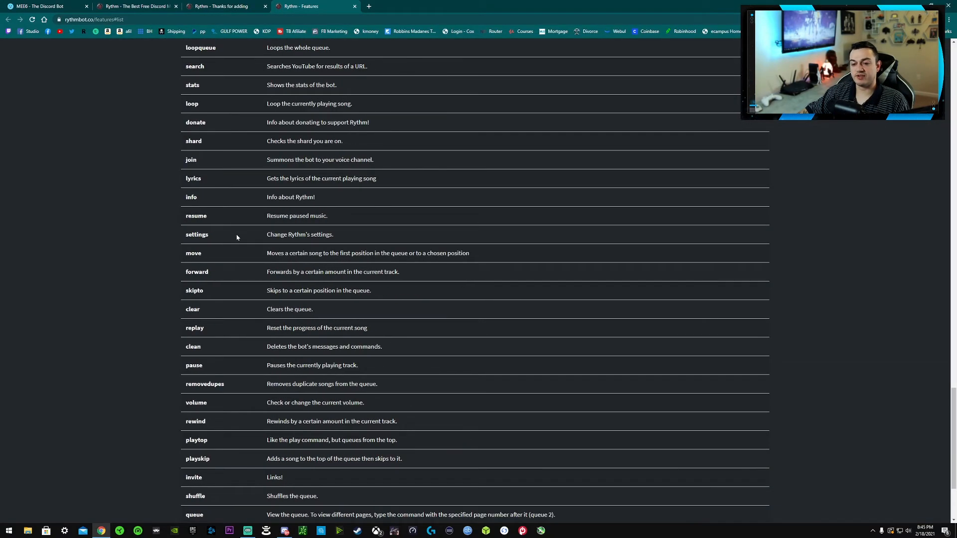
scroll(239, 237, "up", 4)
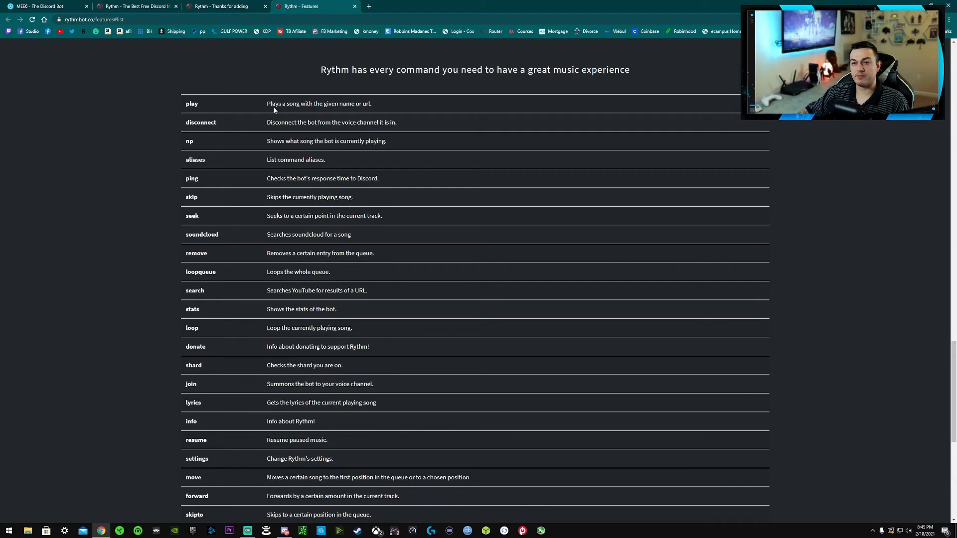
middle_click(311, 7)
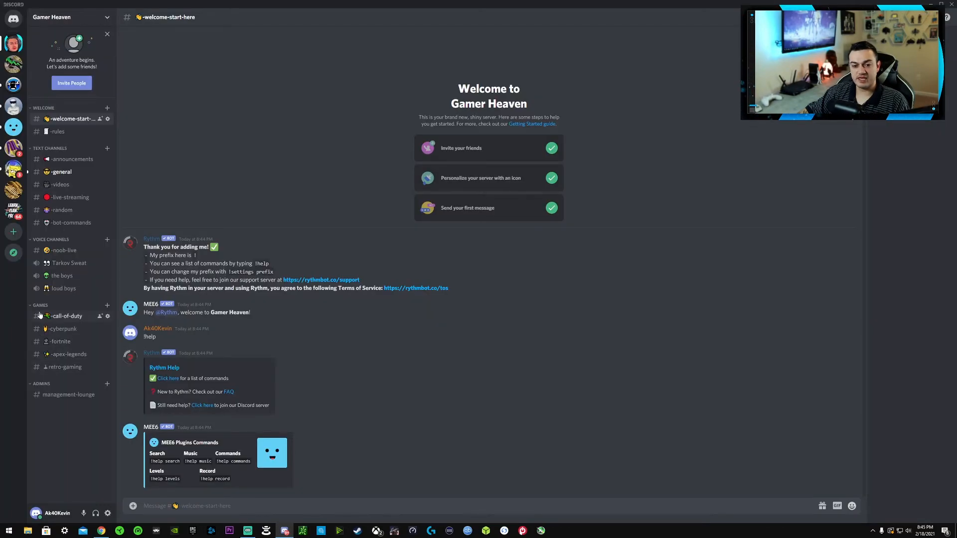
Join the loud boys voice channel and send the commands !play lil wayne and !pause in the welcome-start-here channel
left_click(56, 291)
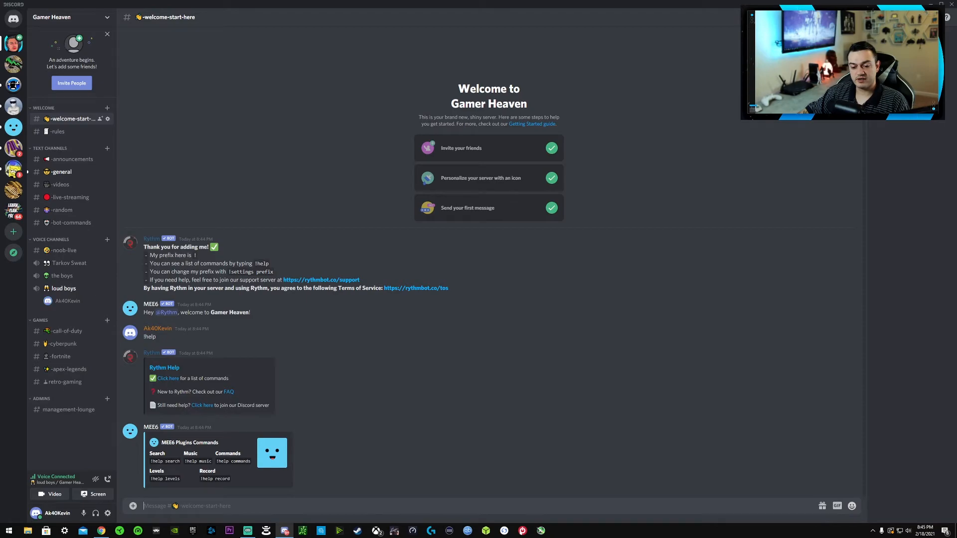
type("!")
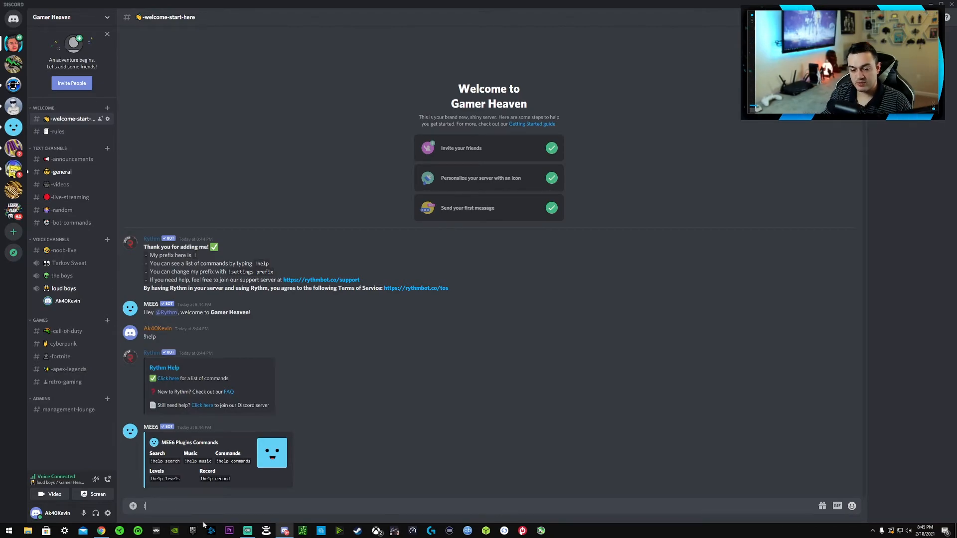
type("play lil wayne")
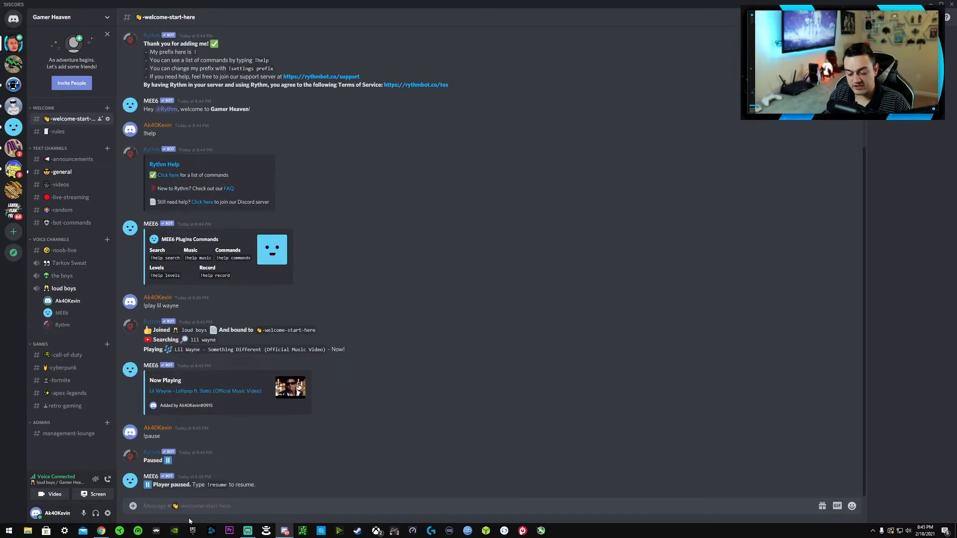
Send the !disconnect command to remove Rythm from the voice channel
type("!d")
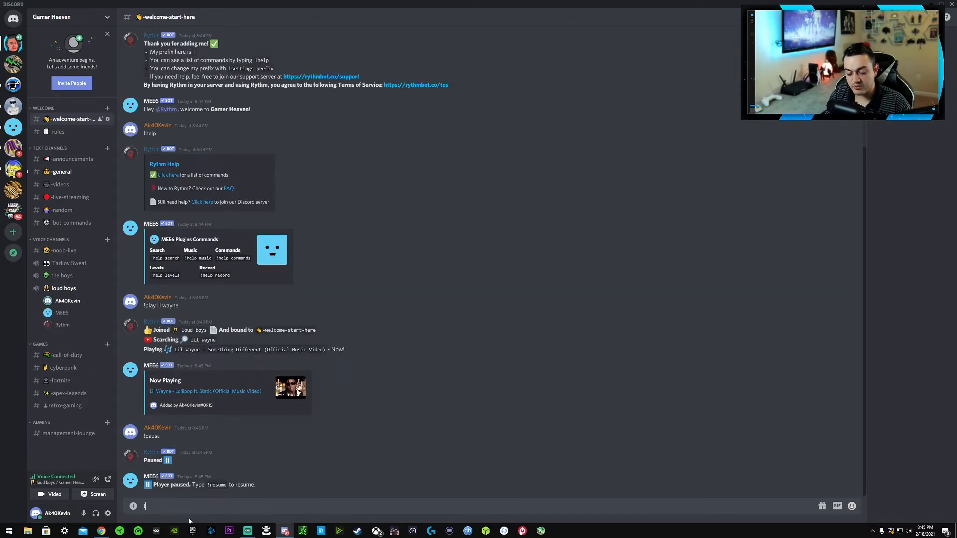
type("issco")
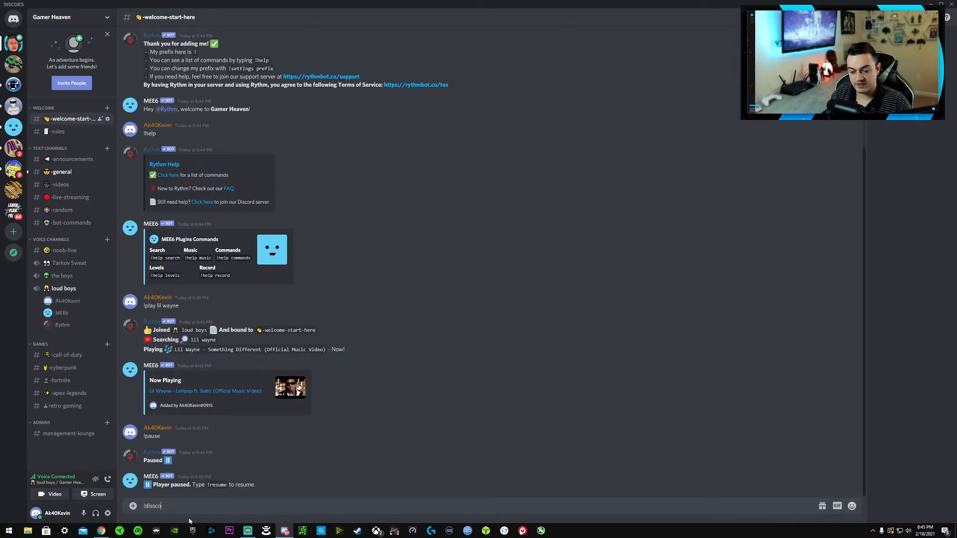
key("BackSpace")
key("BackSpace")
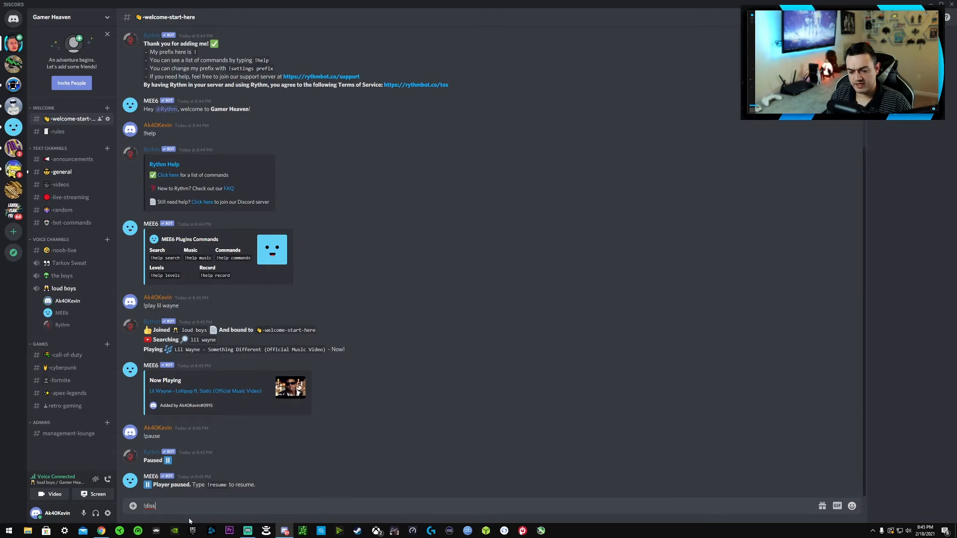
type("connect")
key("Return")
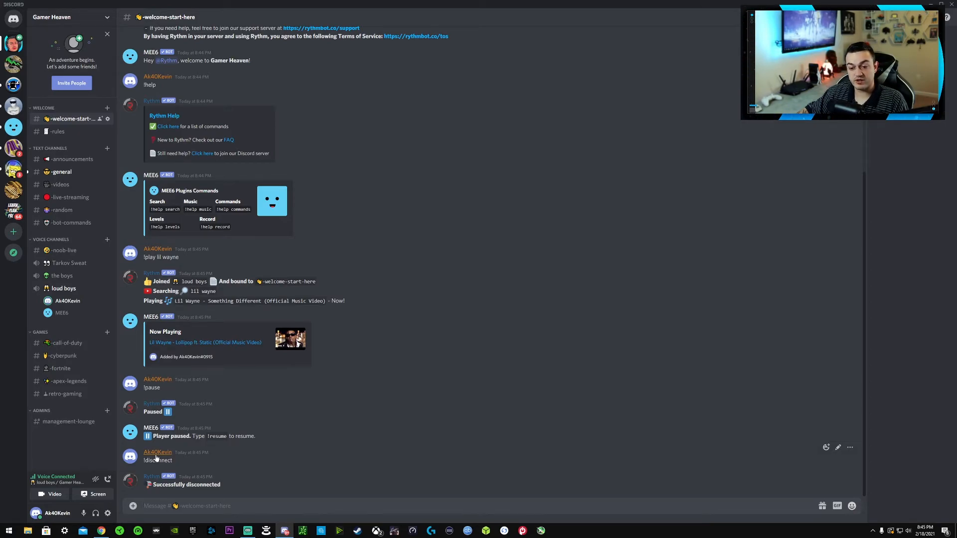
Assign the bot role to MEE6 in the member list
right_click(890, 121)
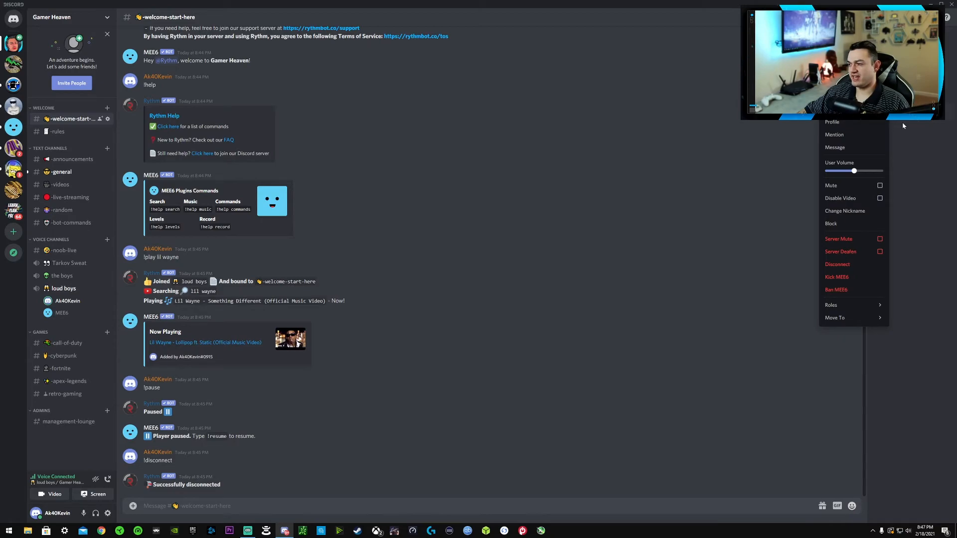
left_click(900, 121)
right_click(900, 121)
mouse_move(840, 312)
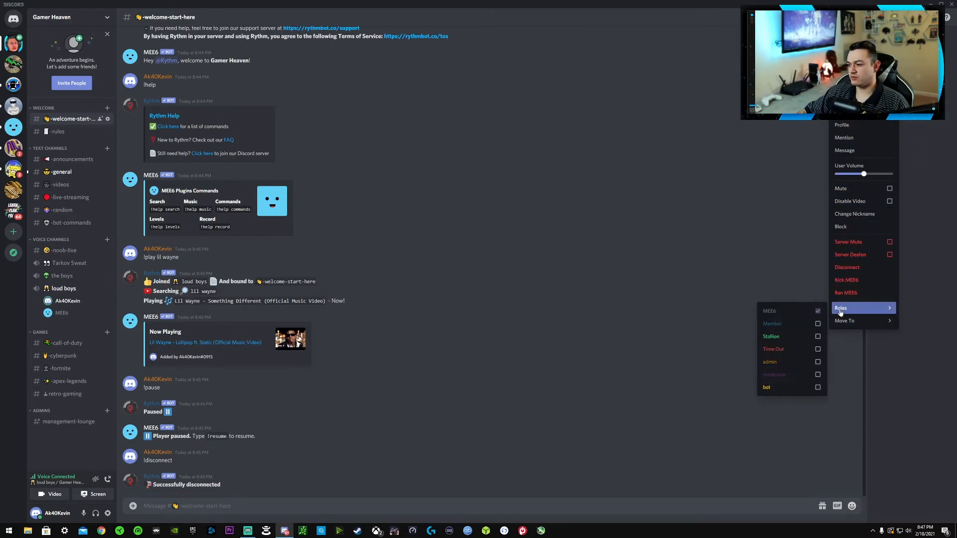
left_click(817, 389)
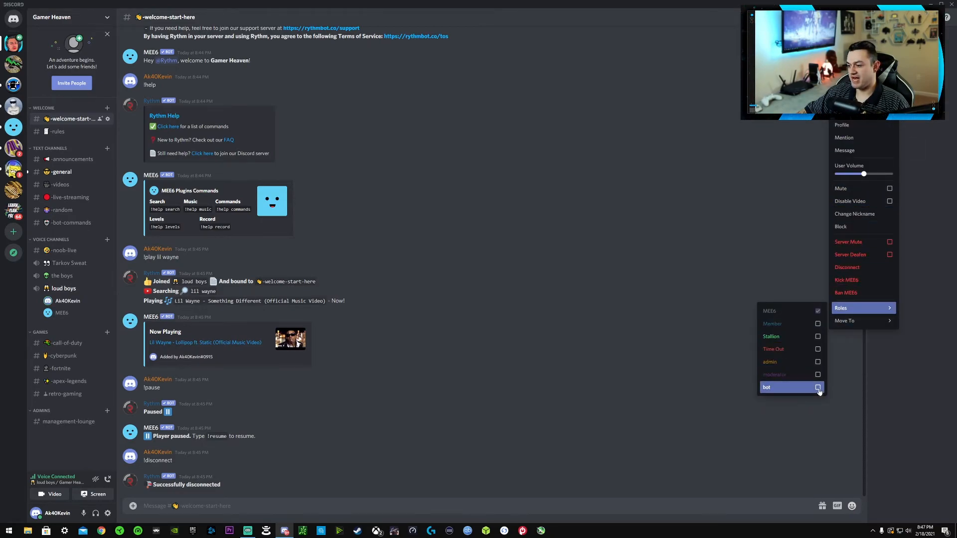
left_click(905, 359)
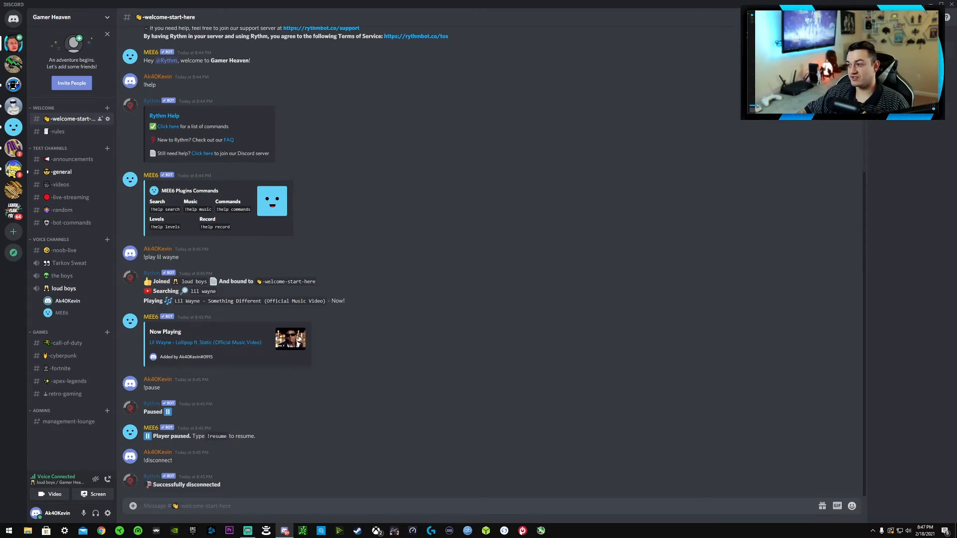
Remove the Member role from Rythm and assign it the bot role
right_click(892, 49)
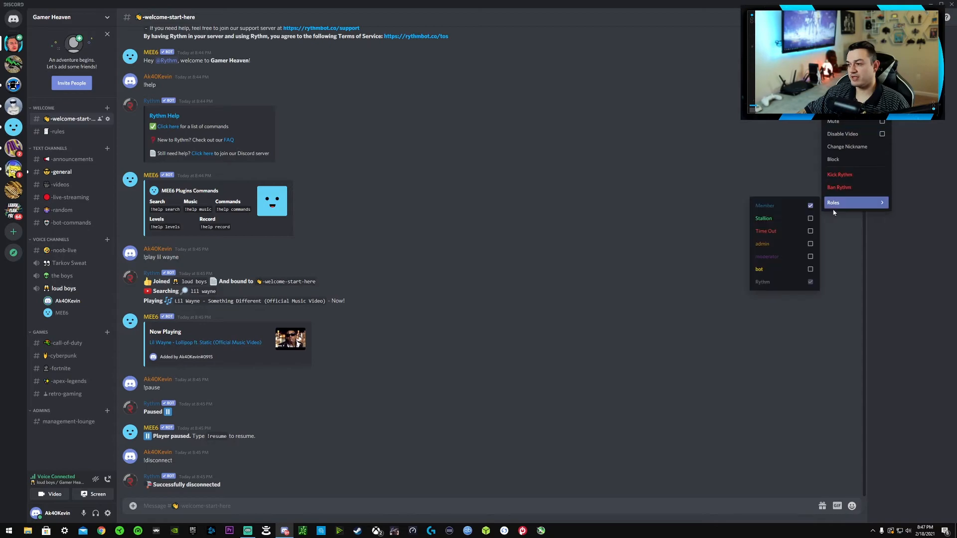
mouse_move(857, 203)
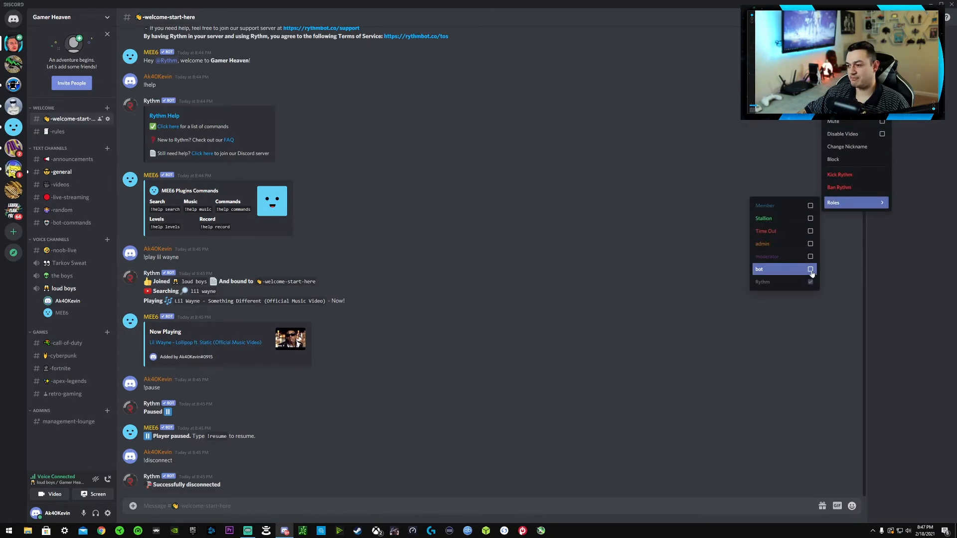
left_click(895, 258)
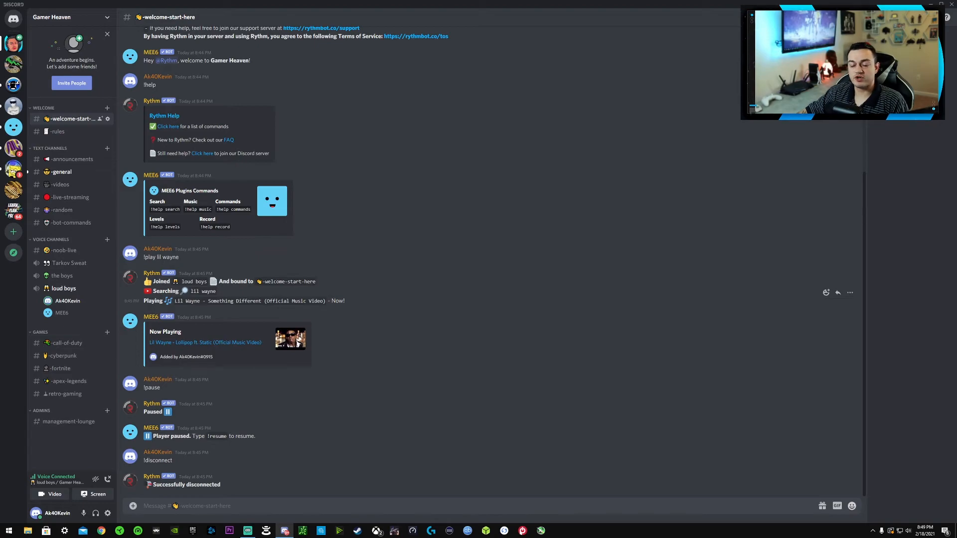
Open the friend invitation for Gamer Heaven and copy the server invite link
left_click(72, 83)
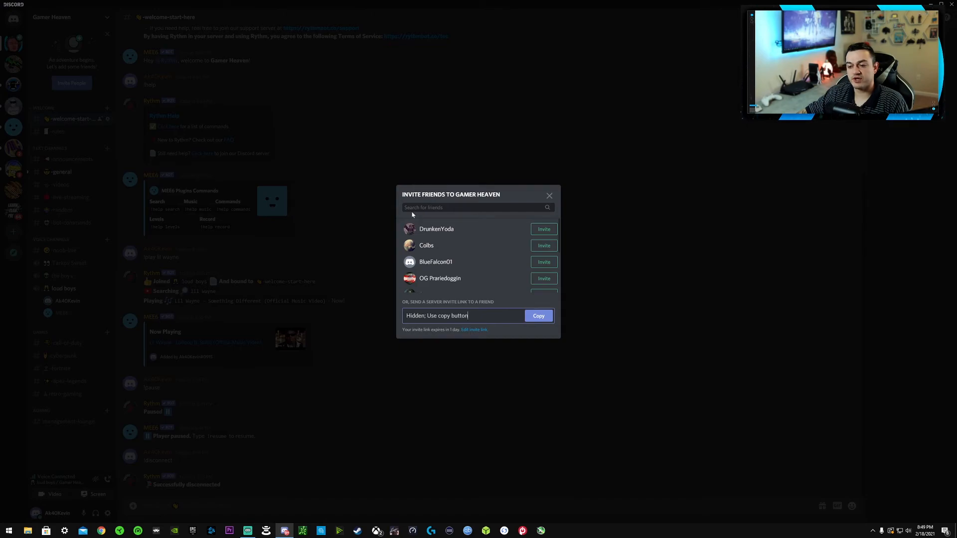
left_click(538, 317)
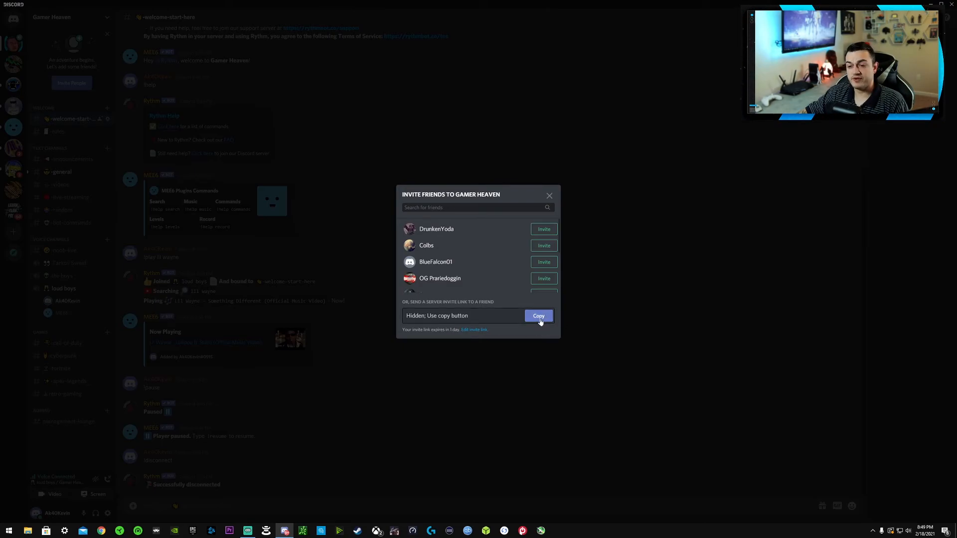
Generate a new server invite link that never expires and has no limit on uses, and copy it
left_click(474, 330)
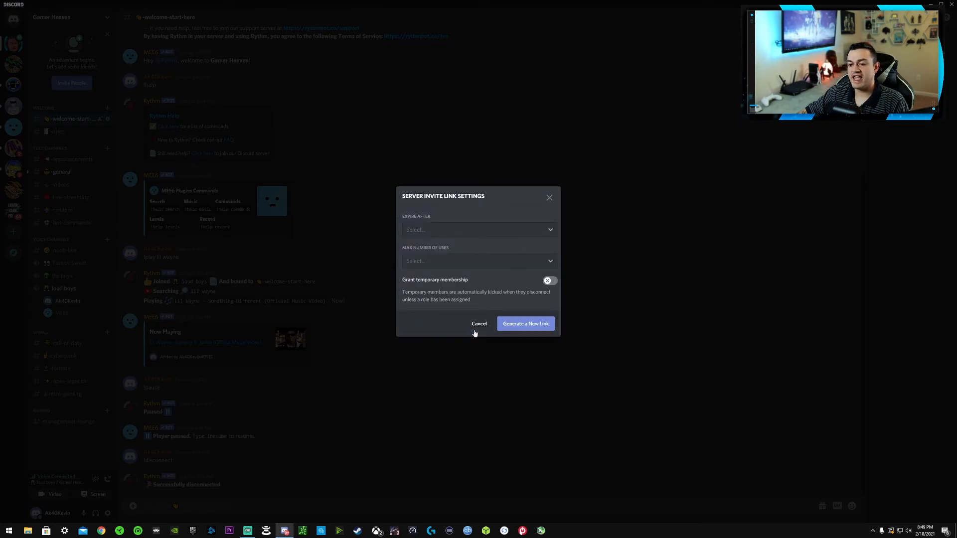
left_click(410, 225)
left_click(418, 337)
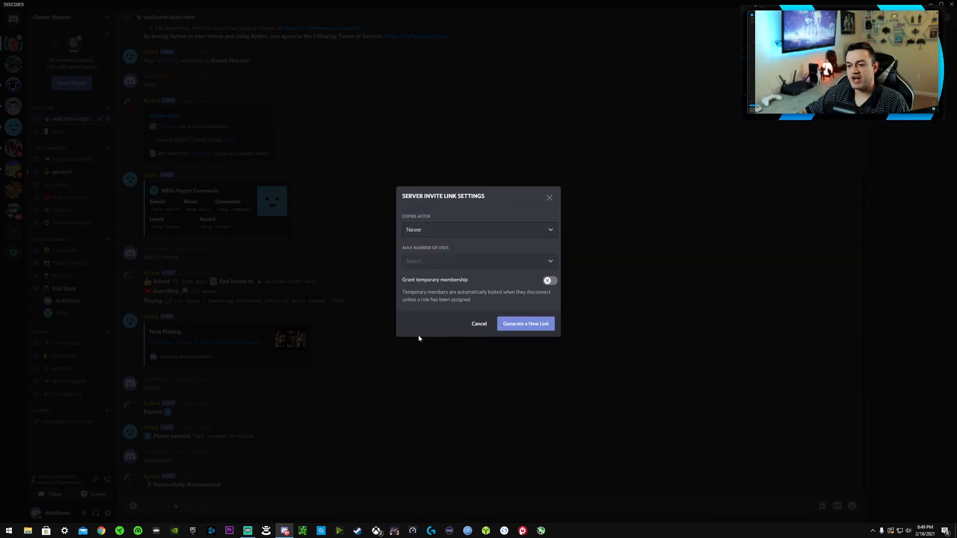
left_click(419, 264)
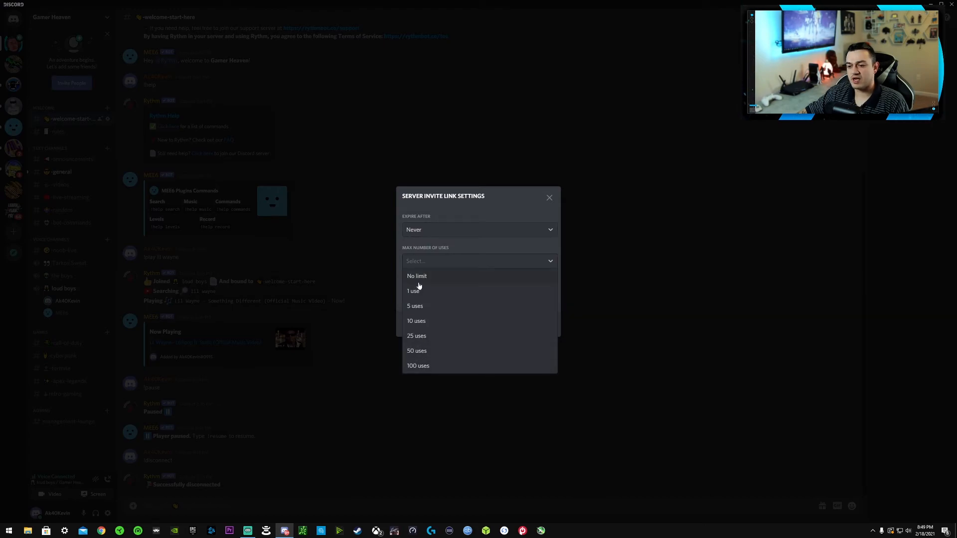
left_click(419, 279)
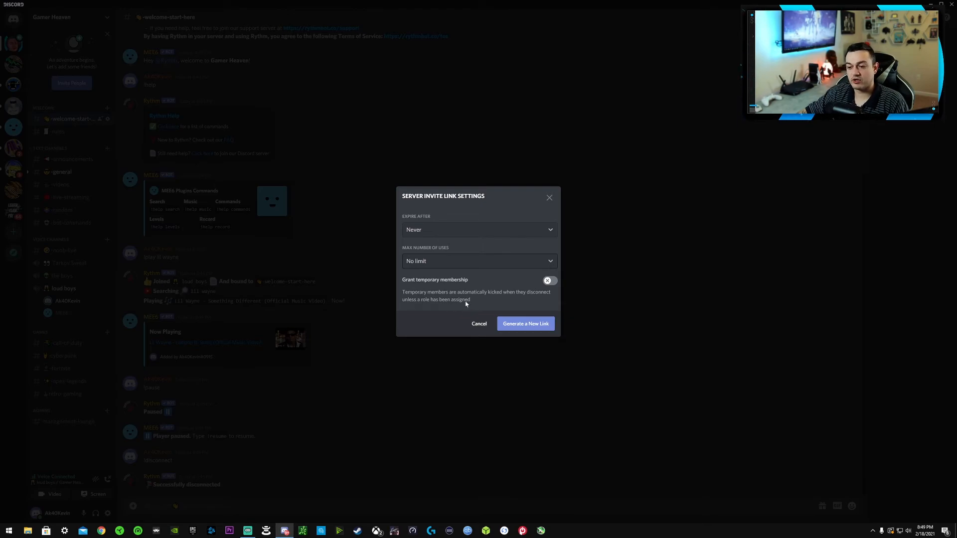
left_click(537, 326)
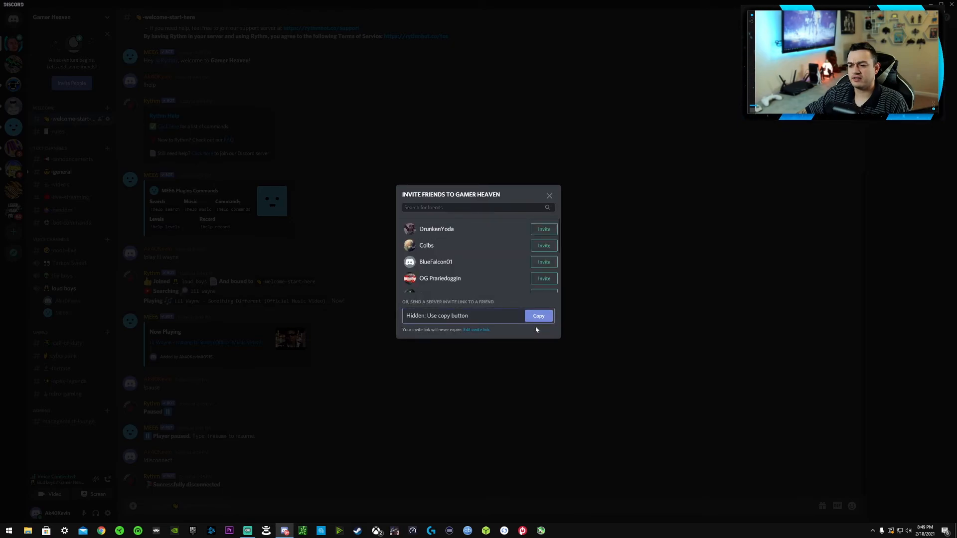
left_click(541, 318)
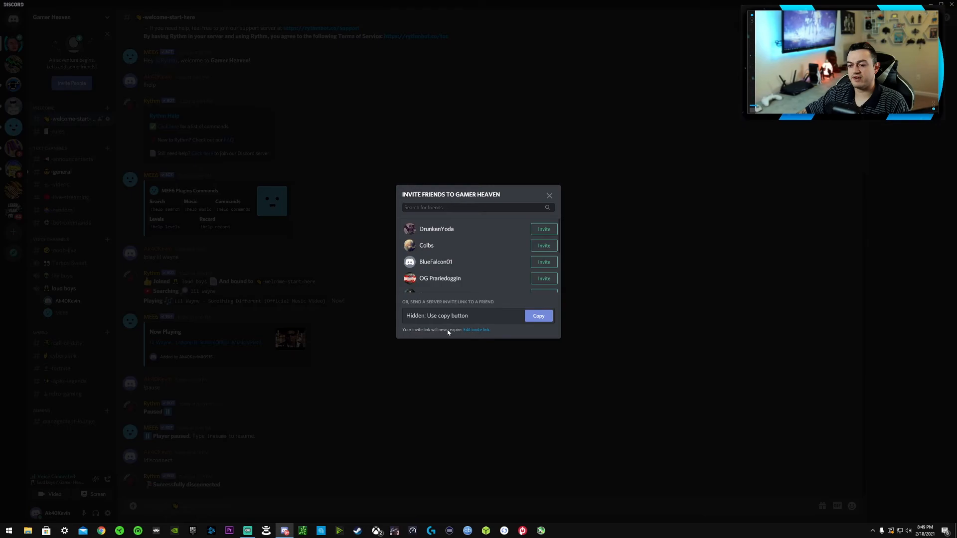
left_click(447, 344)
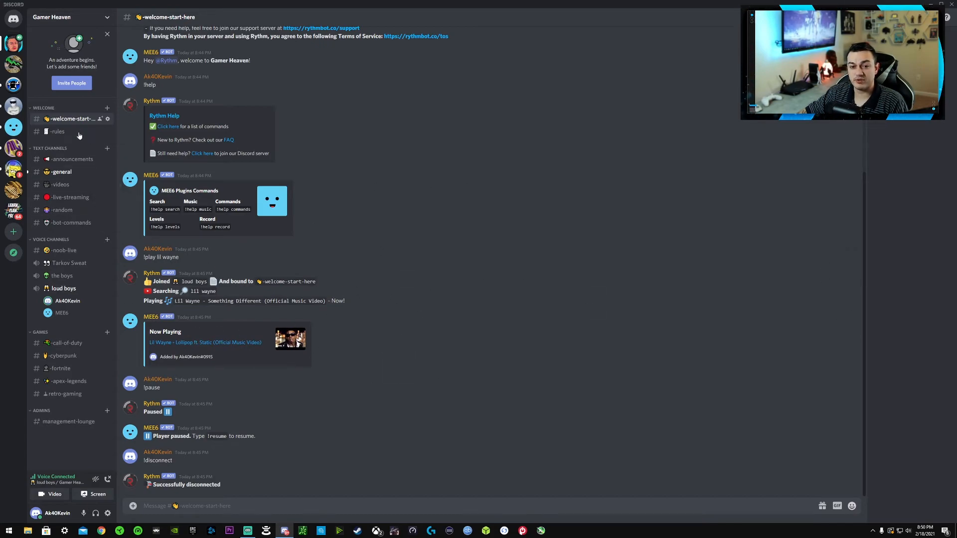
View the welcome-start-here and rules channels in the Welcome category
left_click(59, 133)
left_click(72, 120)
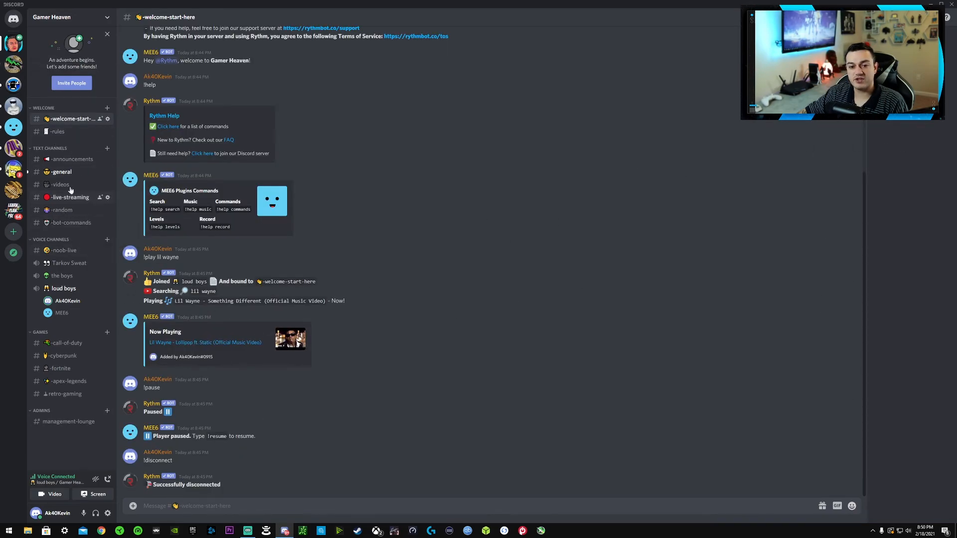
left_click(59, 132)
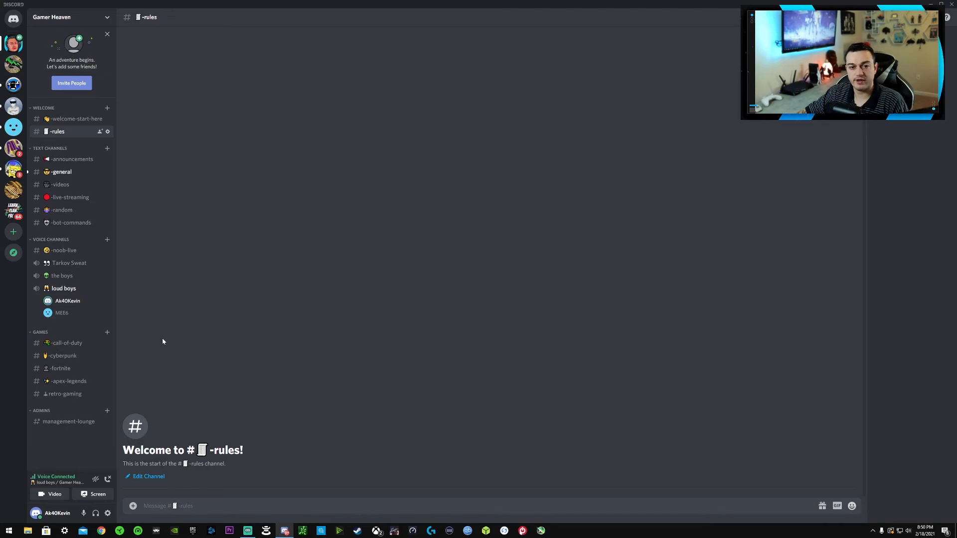
Delete the server SLSS(shoot, loot, n scoot, scallywags), entering its name to confirm
left_click(11, 193)
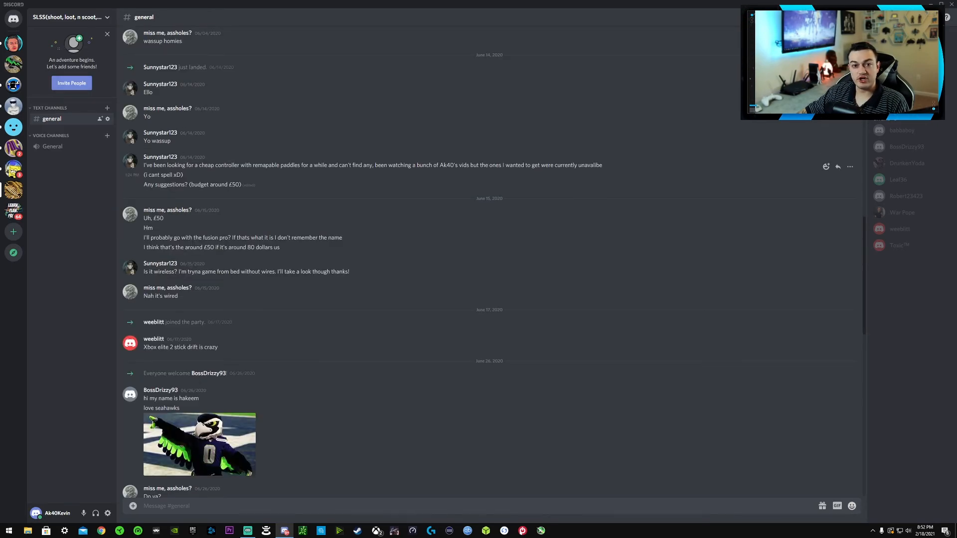
left_click(60, 21)
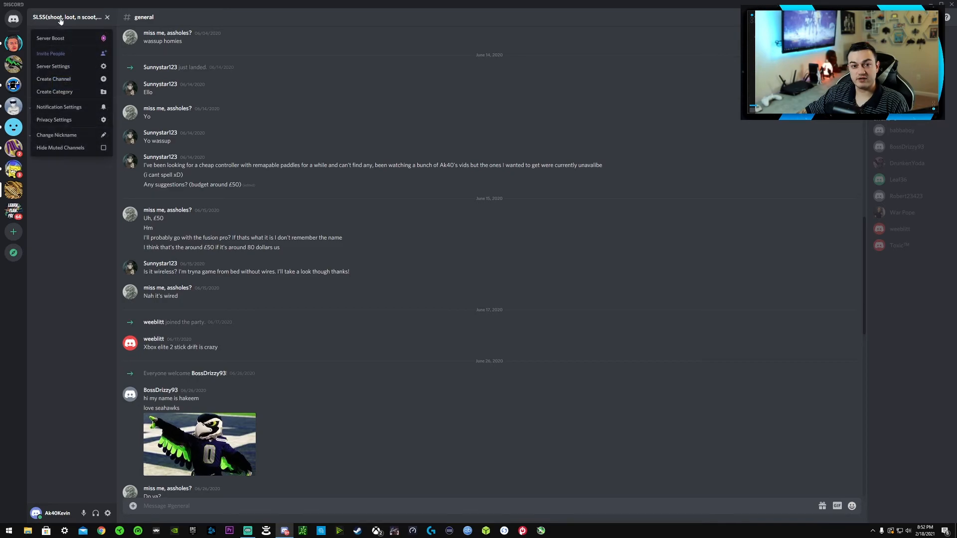
left_click(55, 71)
left_click(310, 259)
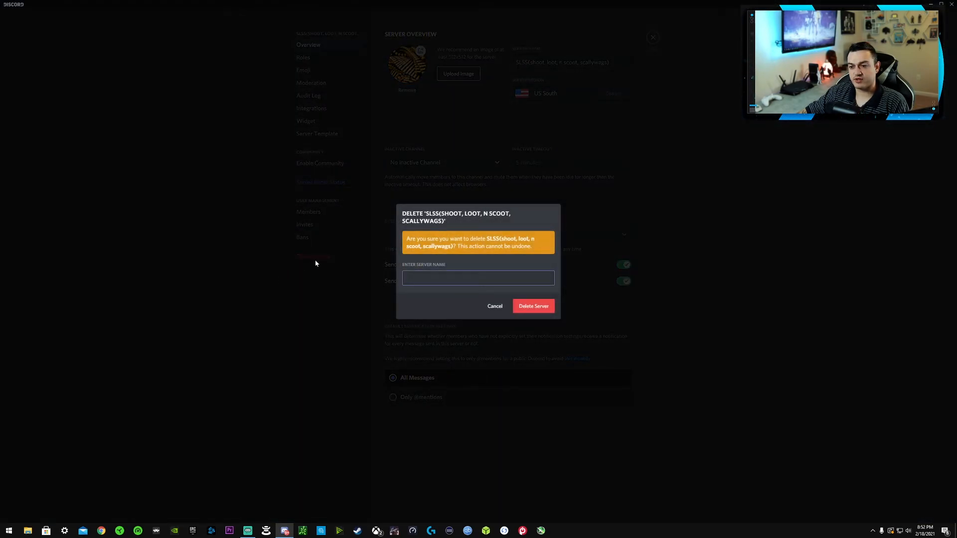
key("ctrl+v")
key("Return")
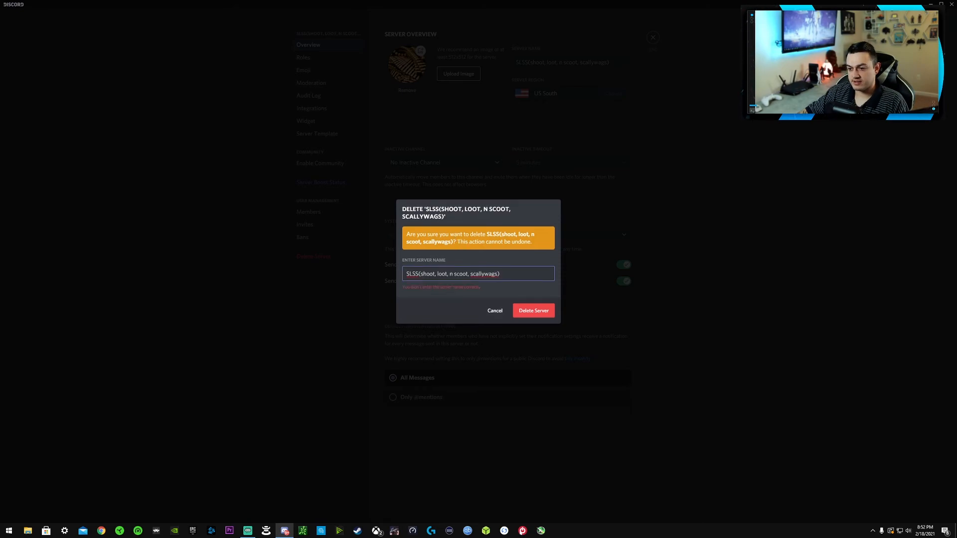
left_click(547, 309)
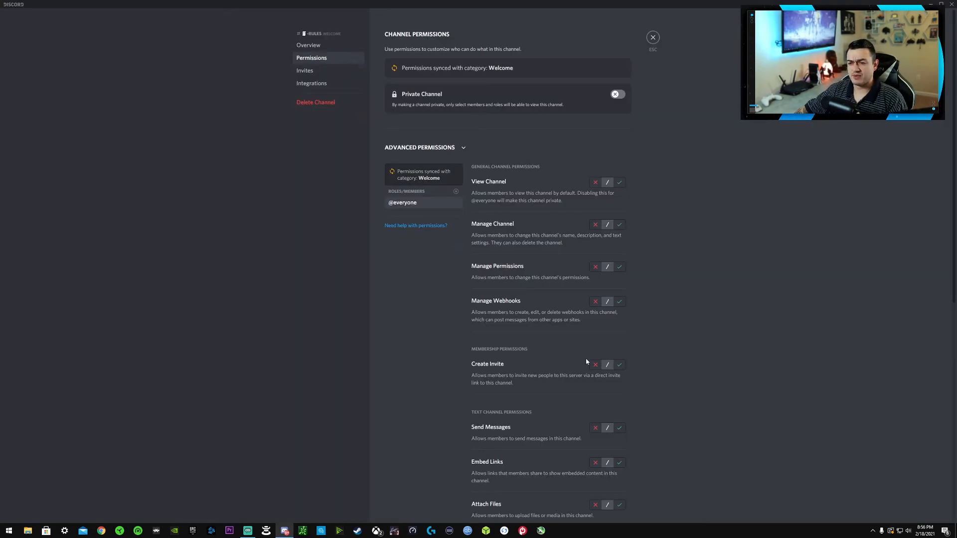
Leave the rules channel's permission settings and look over the two Welcome channels
left_click(653, 38)
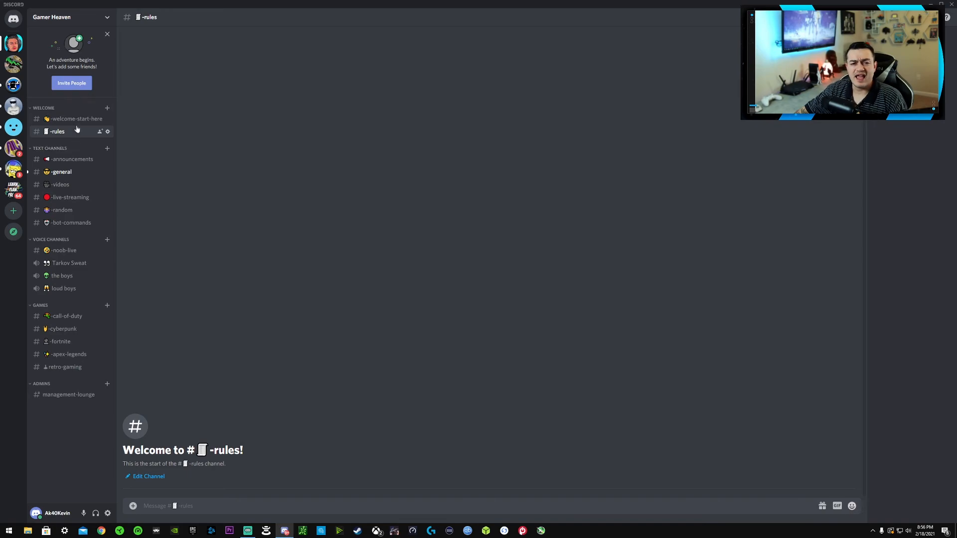
left_click(52, 122)
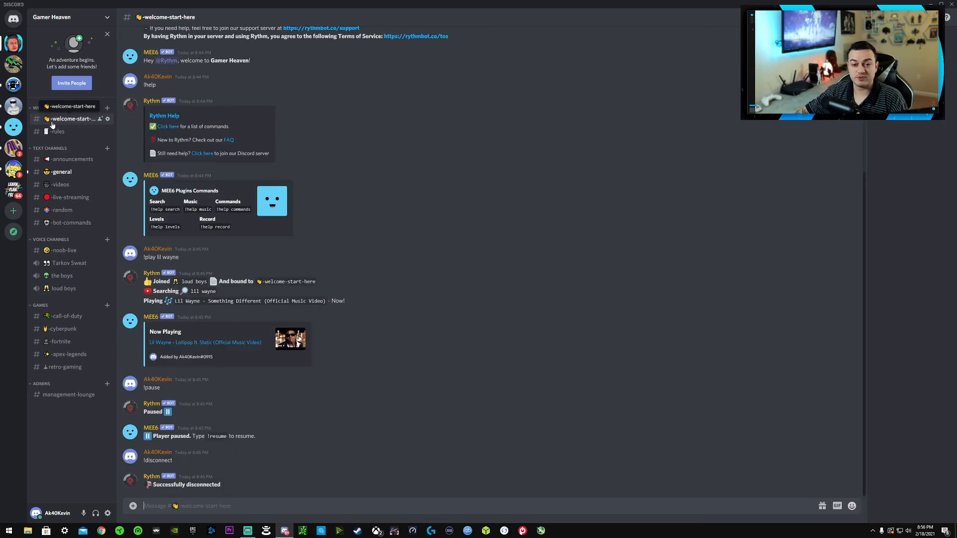
left_click(59, 132)
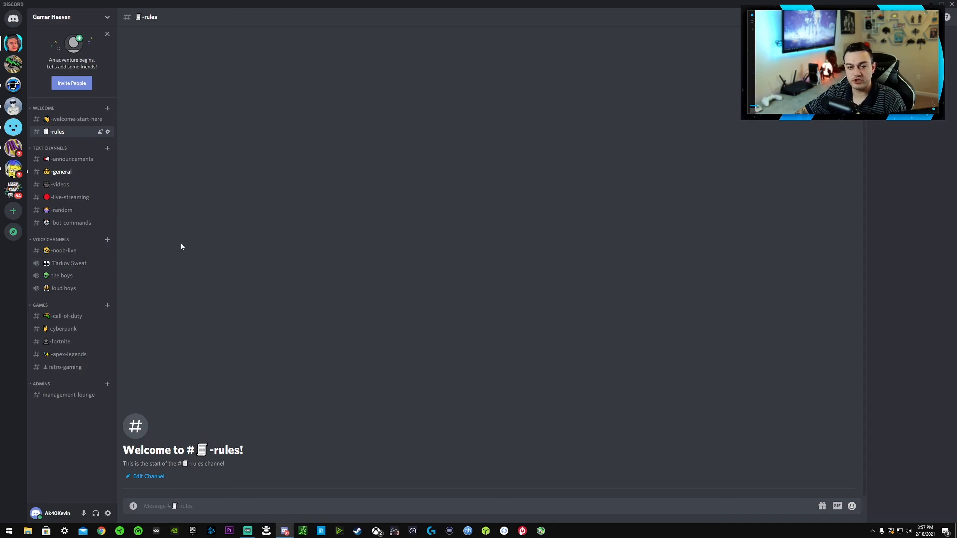
left_click(60, 121)
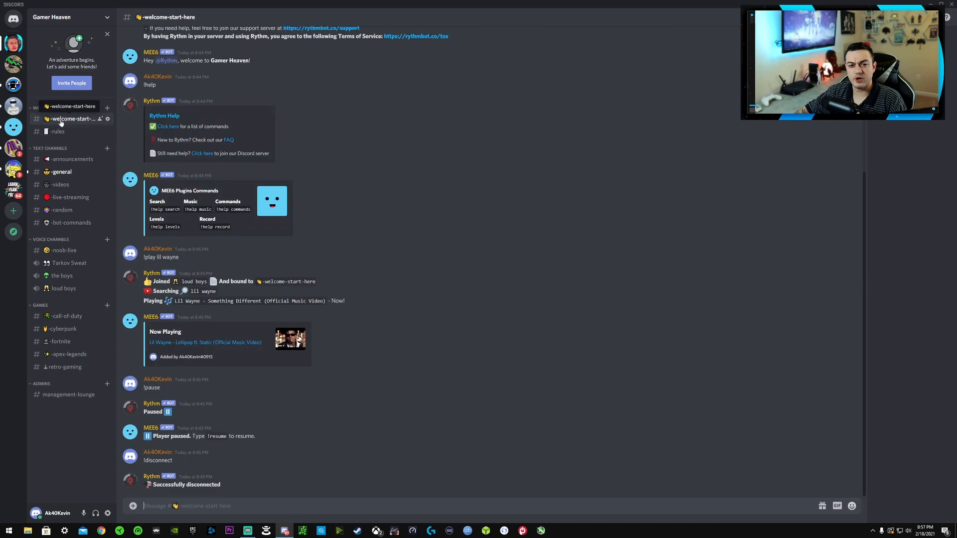
right_click(61, 122)
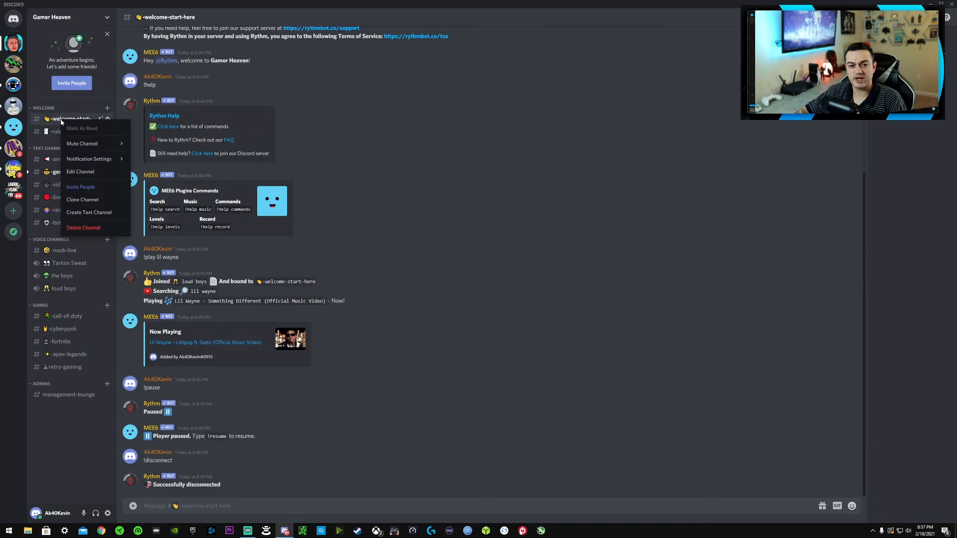
left_click(80, 171)
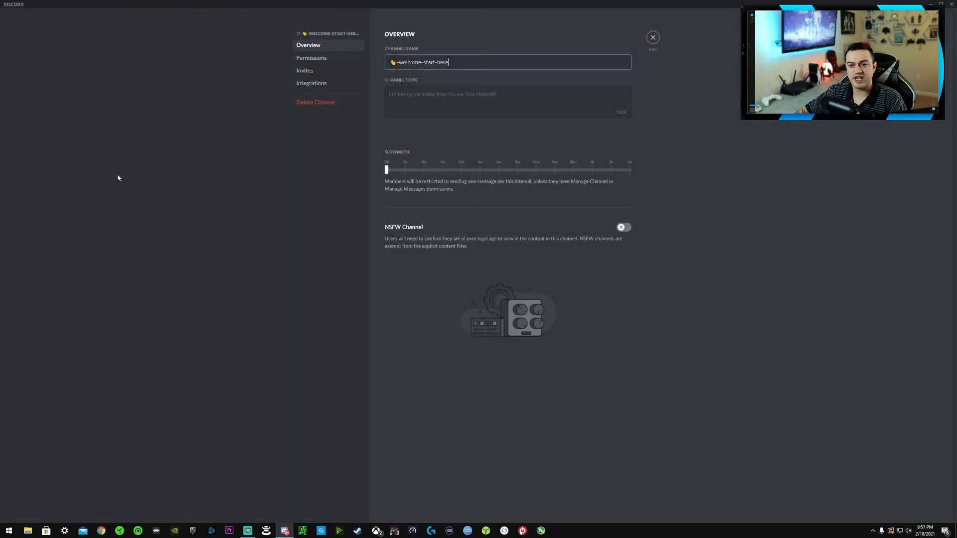
left_click(310, 59)
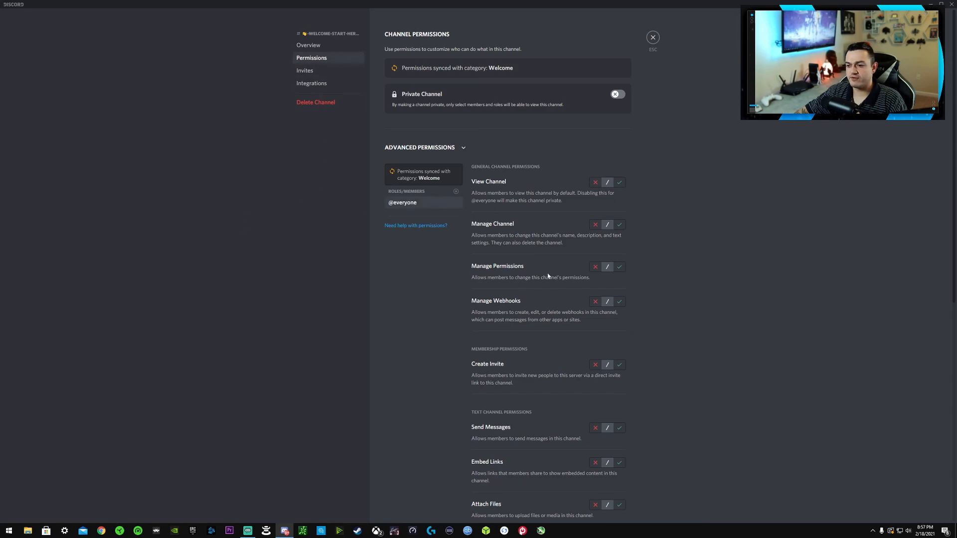
scroll(543, 275, "down", 2)
scroll(594, 75, "down", 1)
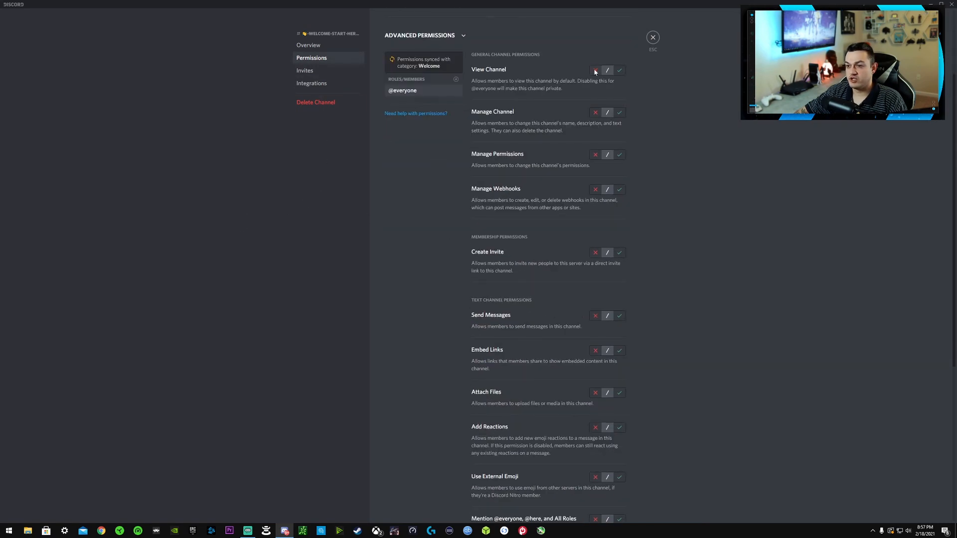
left_click(595, 113)
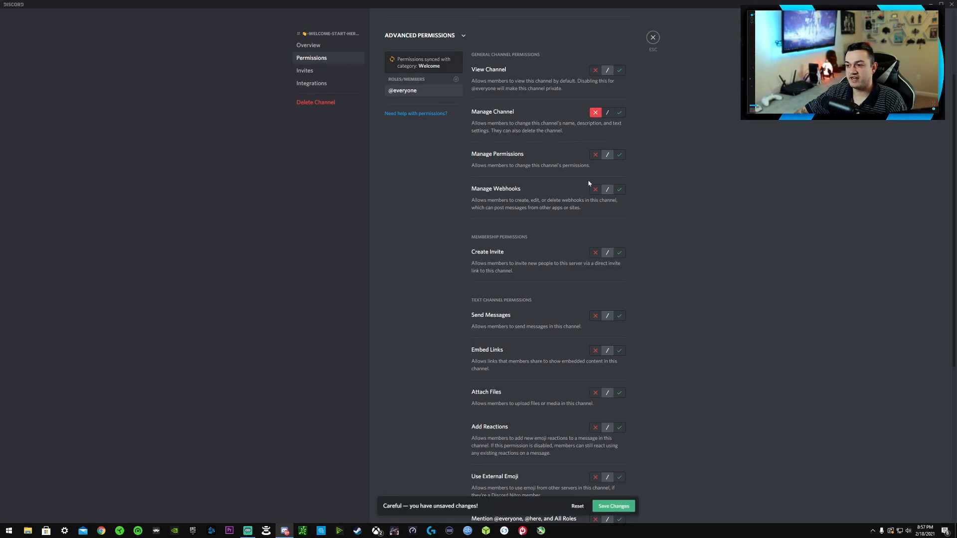
left_click(595, 253)
scroll(595, 253, "down", 5)
left_click(595, 128)
left_click(595, 163)
scroll(595, 199, "down", 1)
left_click(595, 203)
left_click(594, 254)
left_click(596, 296)
left_click(595, 345)
left_click(593, 391)
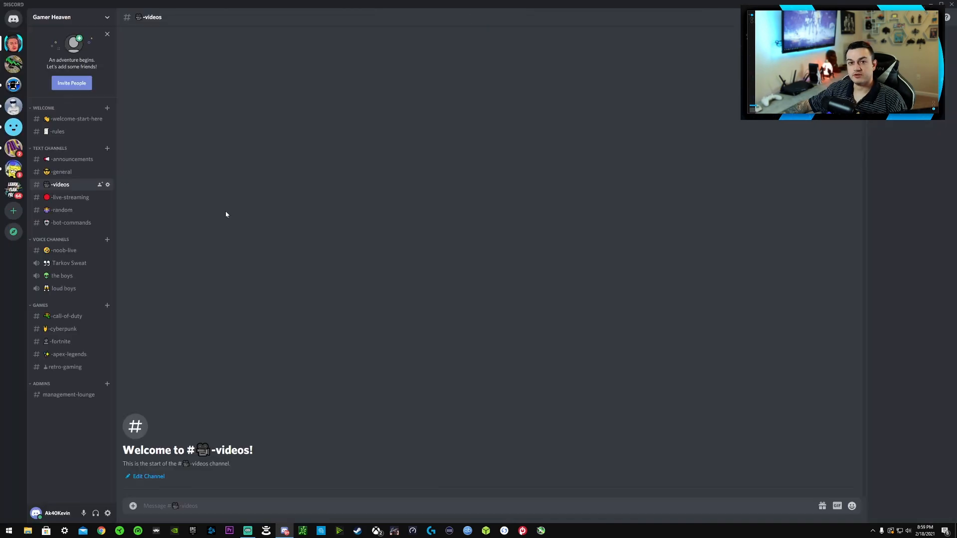